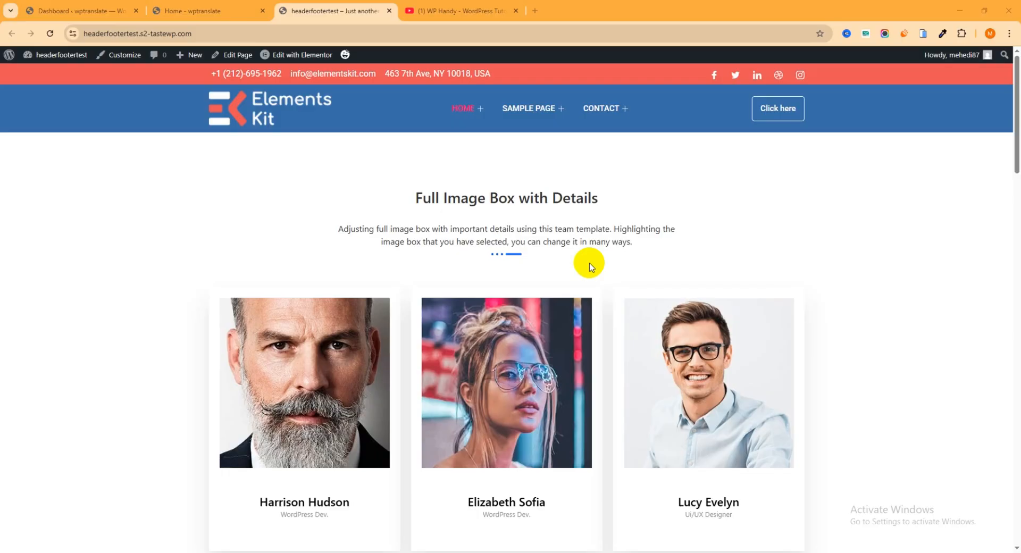
Toggle the pricing section to Yearly and back to Lifetime, then bring up the WP Handy YouTube page.
scroll(589, 266, down, 8)
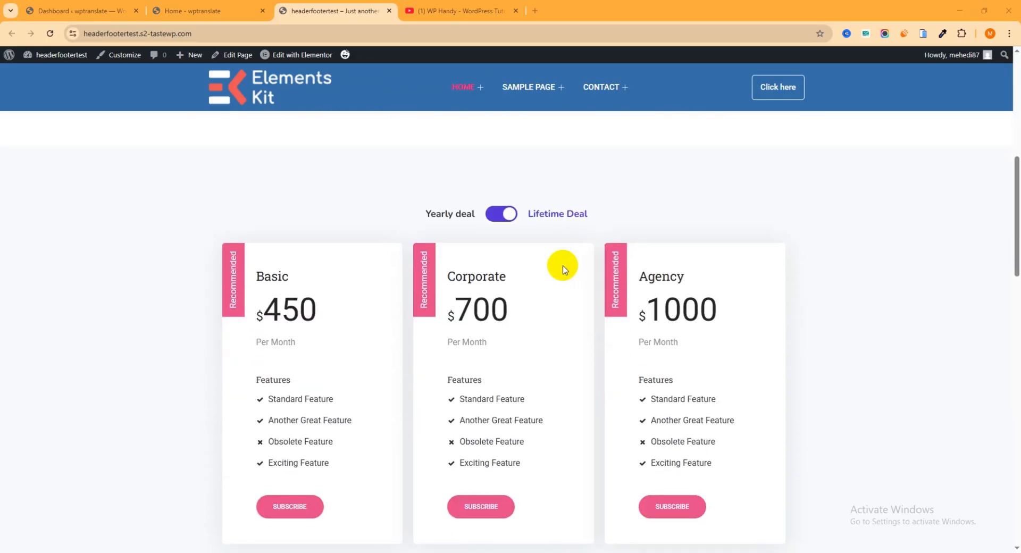
click(502, 215)
click(505, 215)
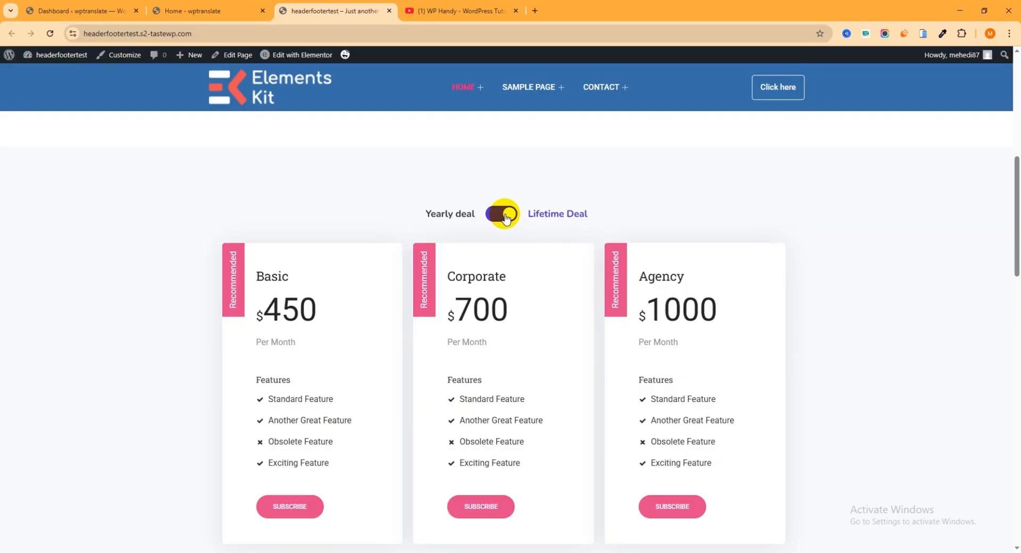
click(460, 10)
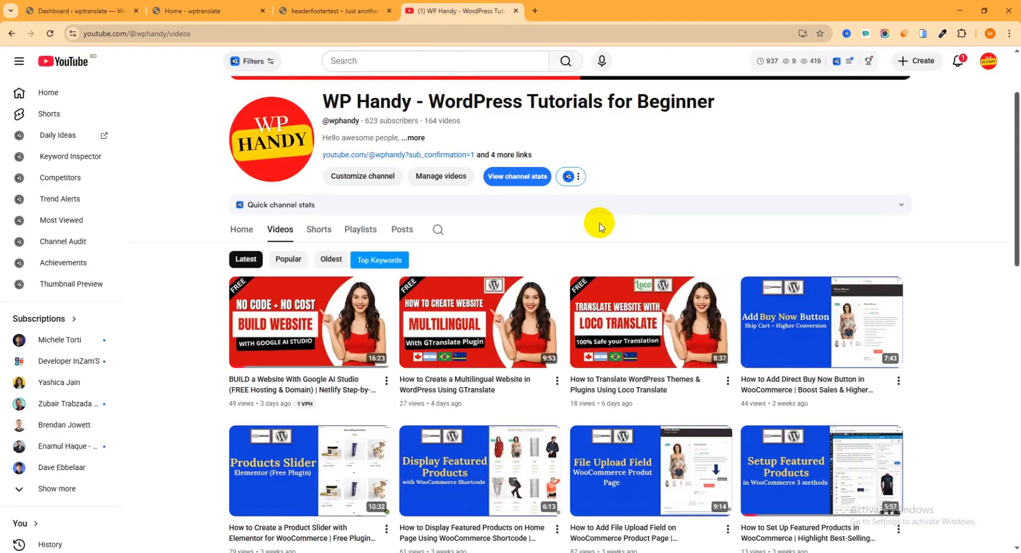
scroll(600, 227, down, 2)
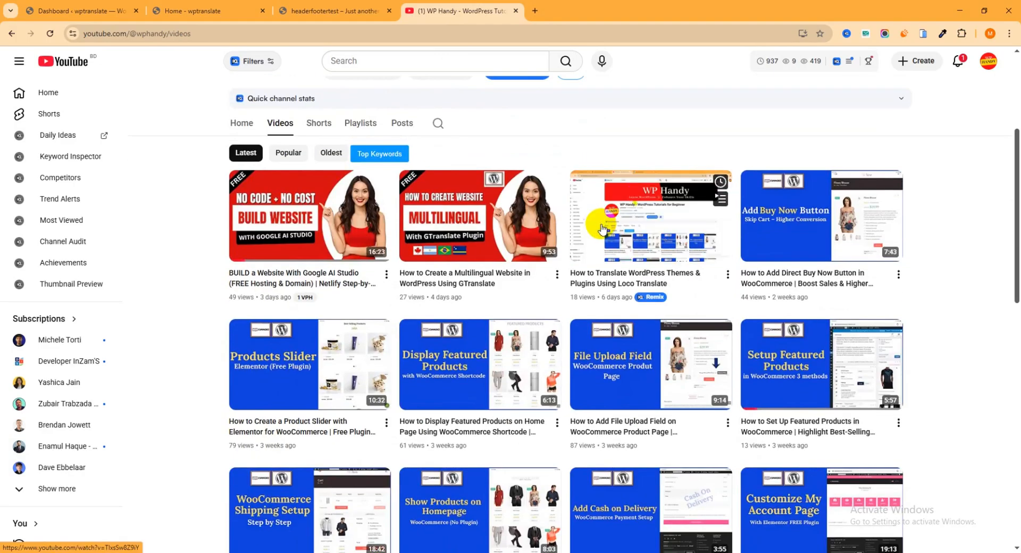
scroll(602, 228, down, 5)
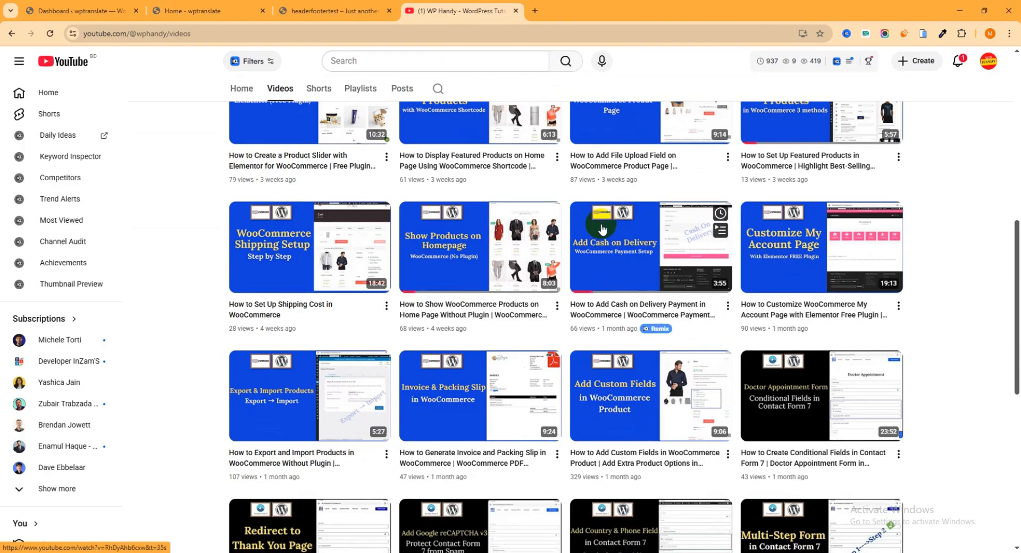
scroll(601, 229, down, 3)
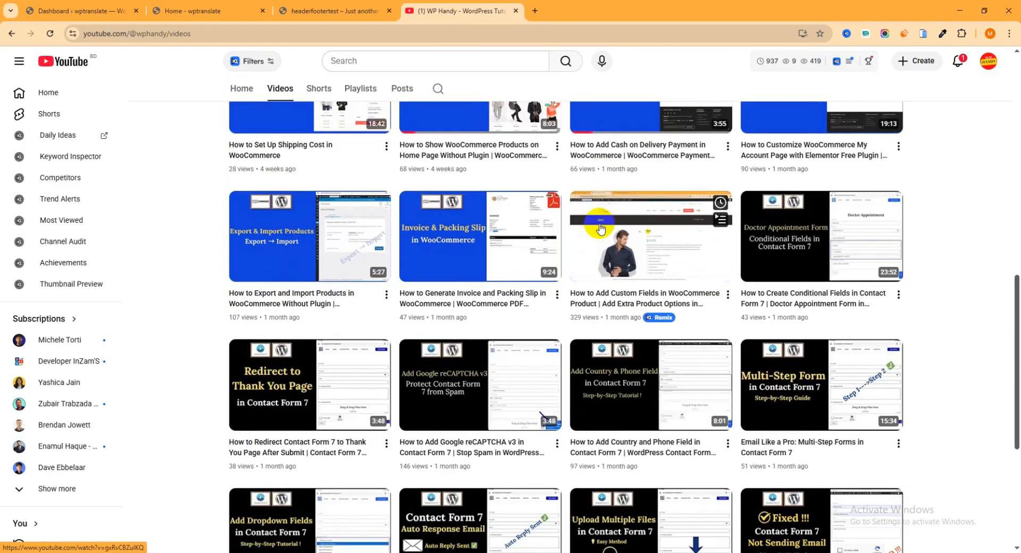
scroll(601, 229, down, 2)
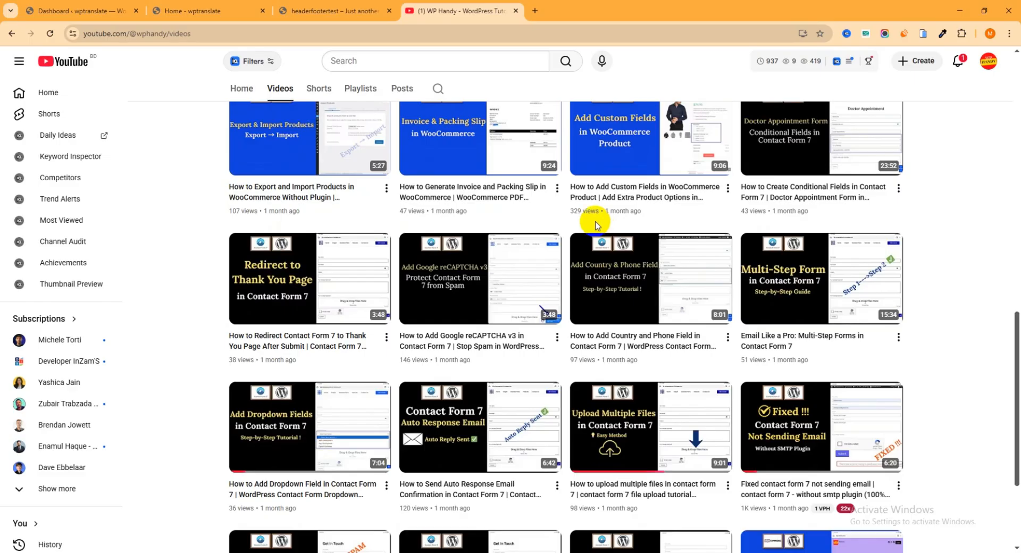
scroll(595, 226, down, 3)
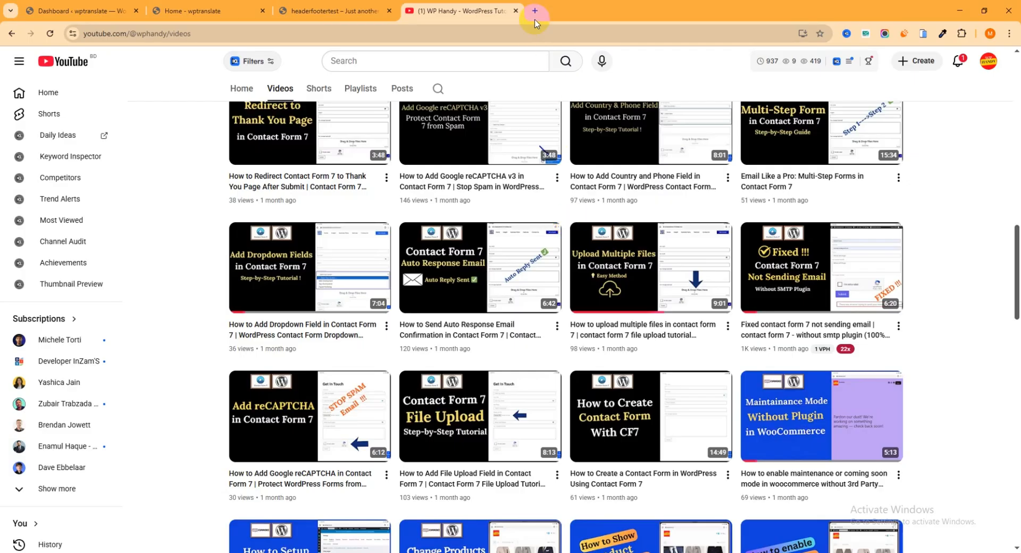
Close the YouTube page and switch the pricing section to the Yearly plans.
click(515, 11)
mouse_move(467, 87)
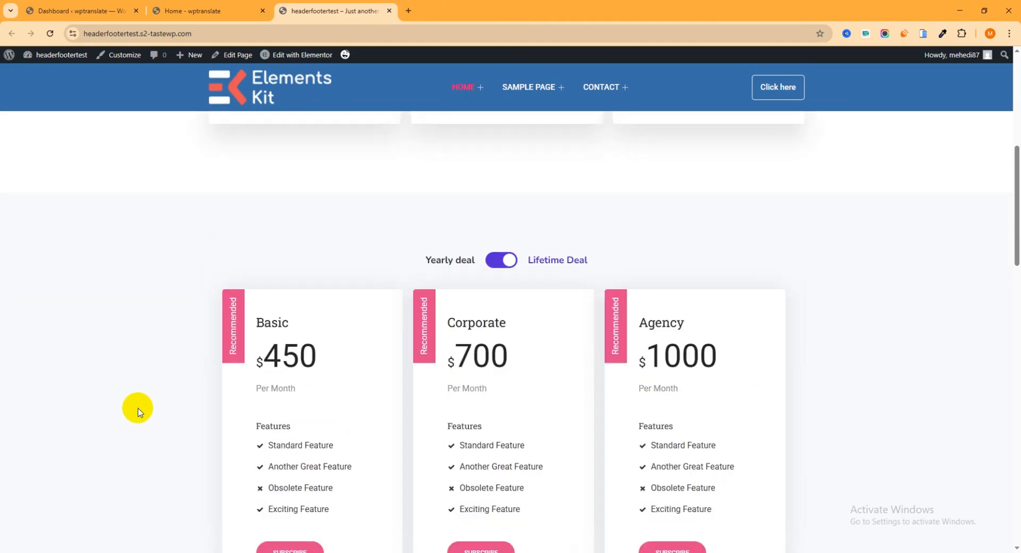
scroll(240, 325, up, 5)
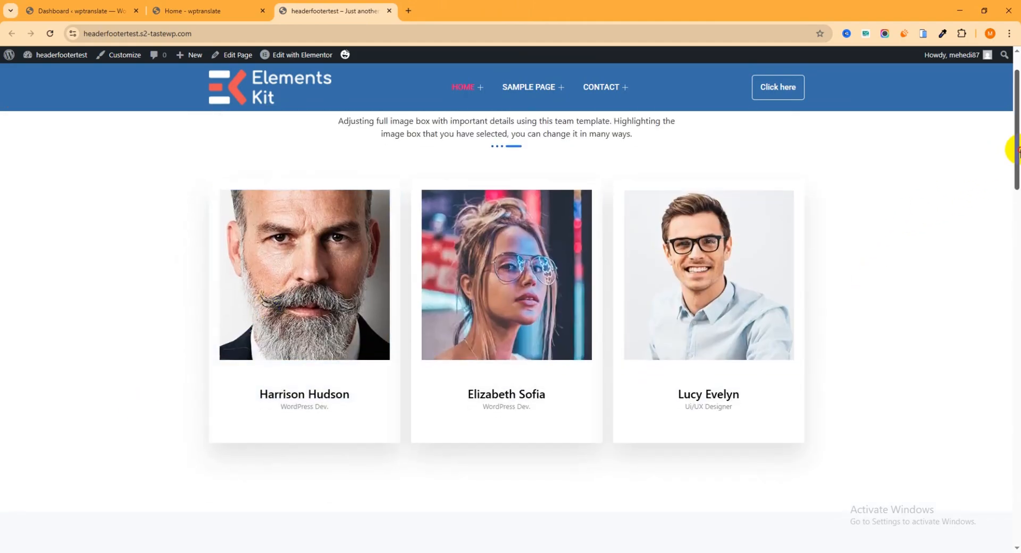
drag(1016, 149, 1016, 246)
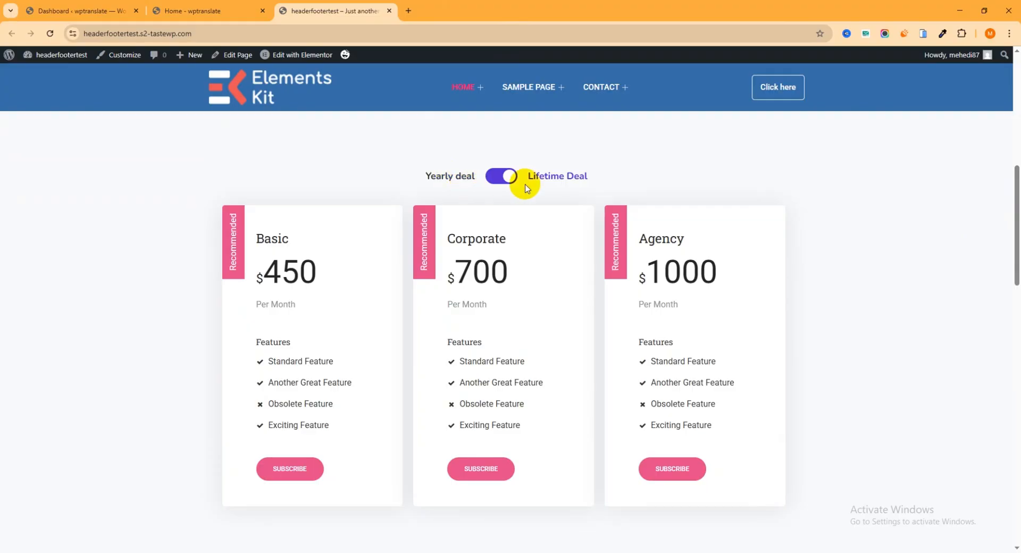
click(500, 176)
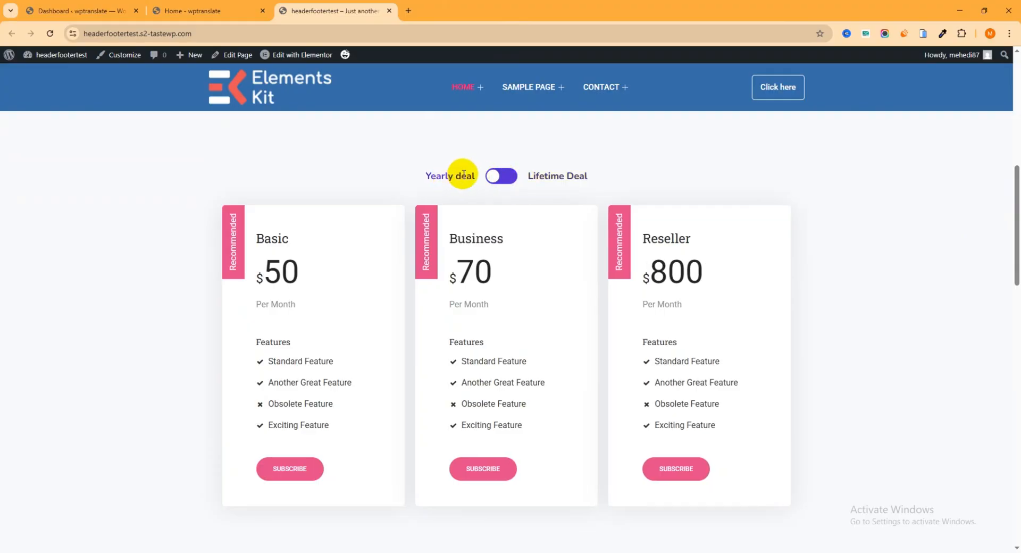
Review the Basic, Business and Reseller plan titles, switch back to Lifetime, and open the wptranslate dashboard.
drag(428, 176, 453, 175)
click(430, 175)
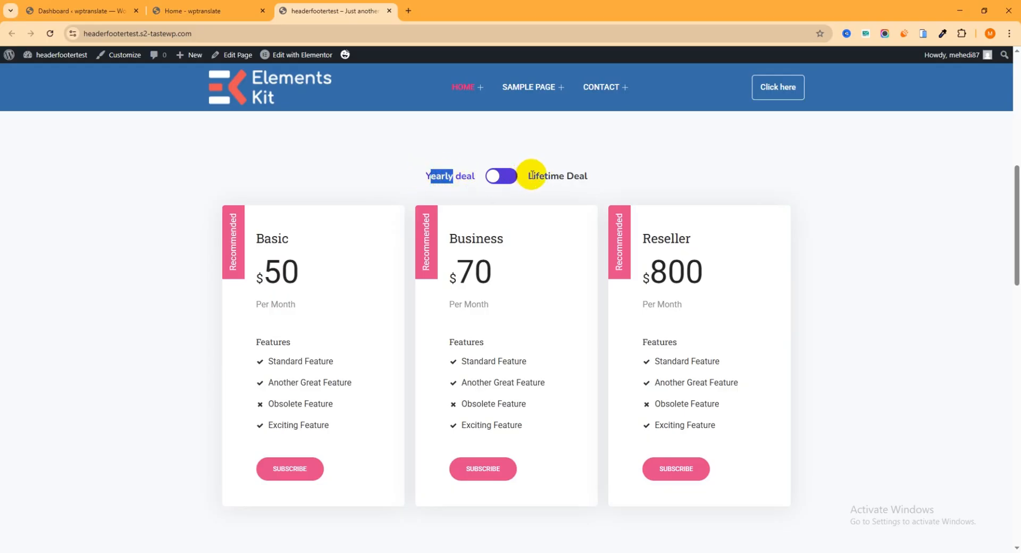
drag(532, 176, 585, 179)
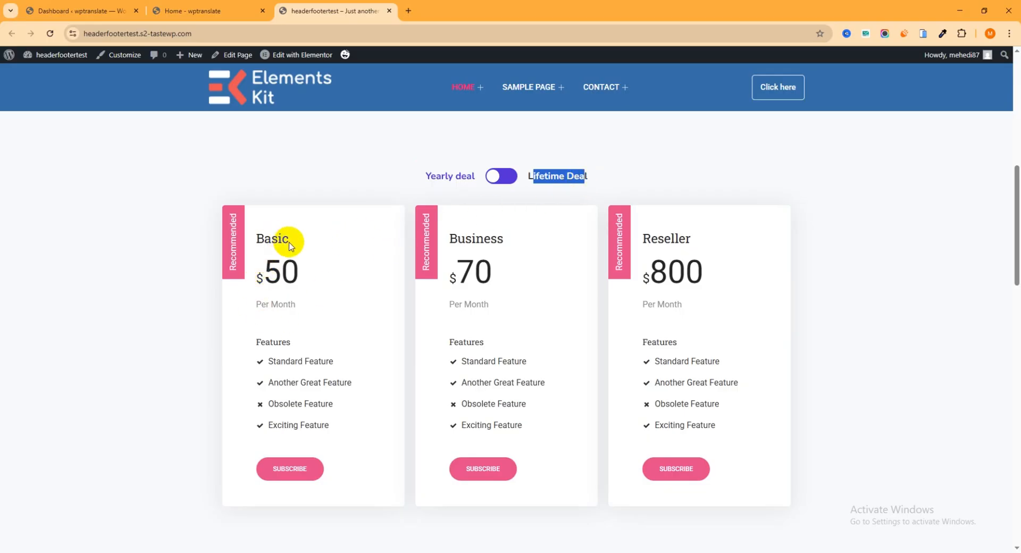
drag(291, 243, 258, 238)
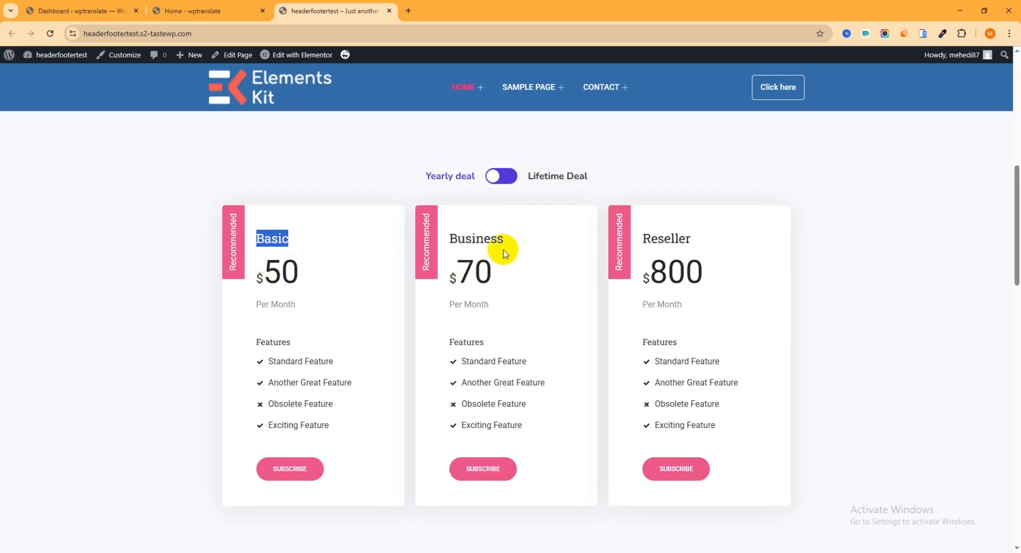
drag(506, 250, 470, 242)
drag(282, 239, 264, 244)
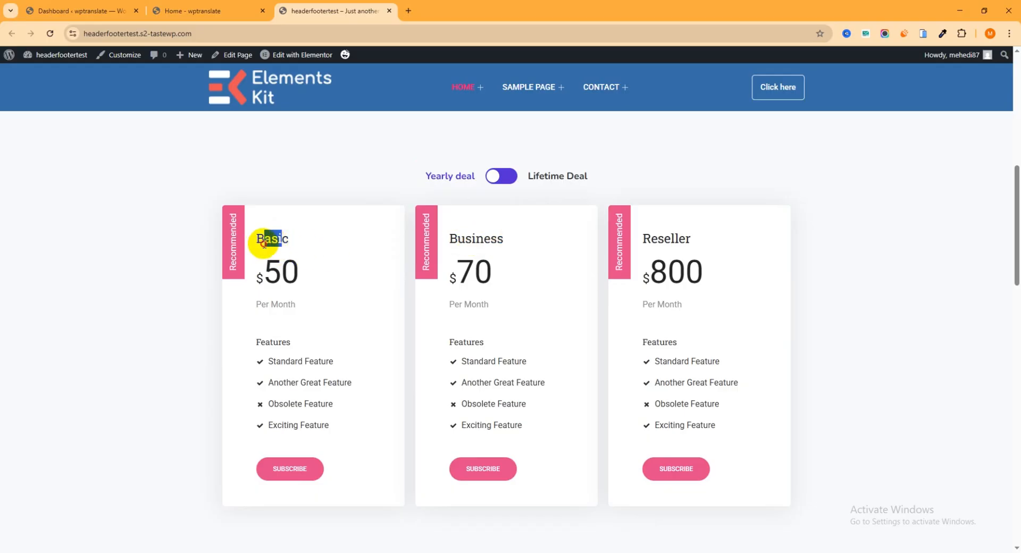
drag(501, 241, 456, 239)
drag(686, 241, 642, 245)
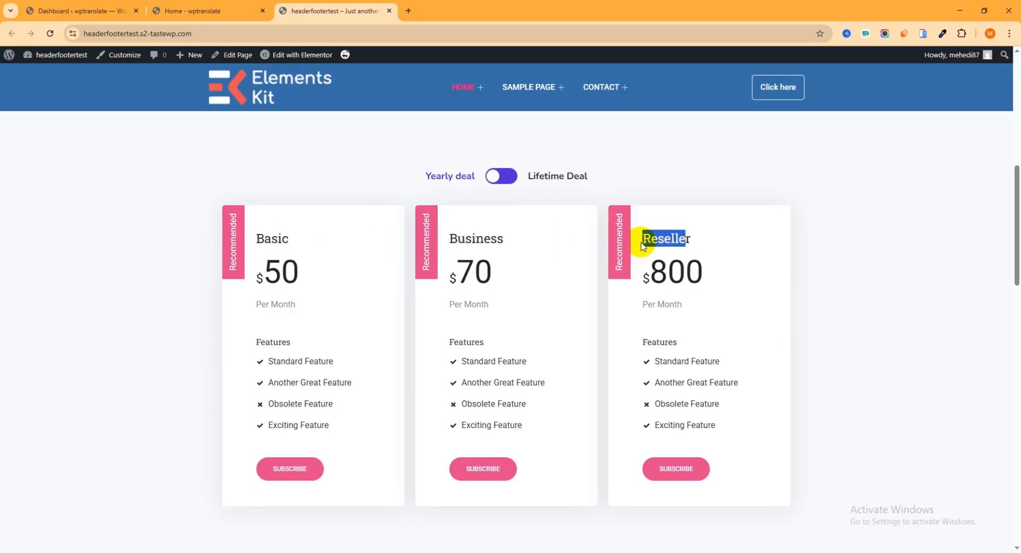
click(503, 184)
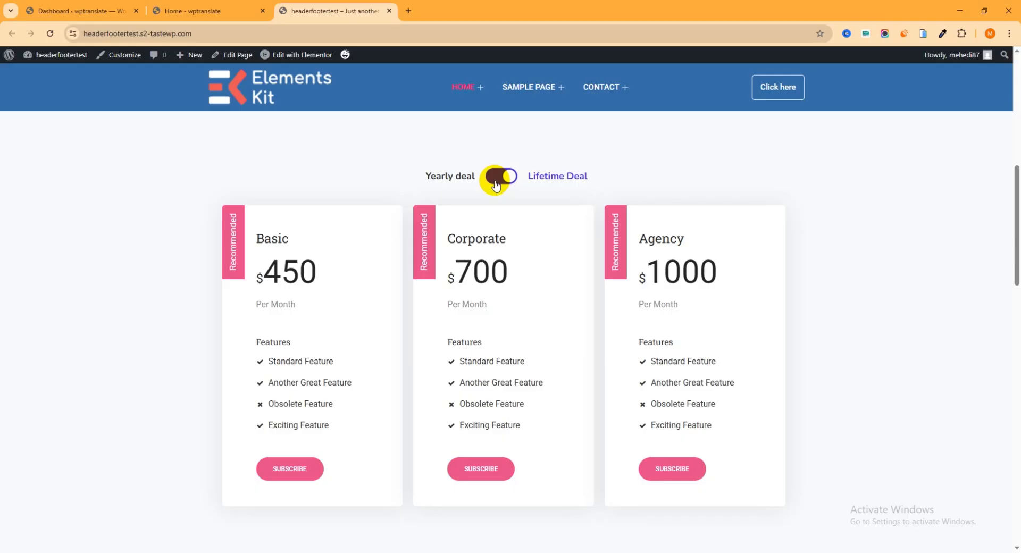
click(93, 11)
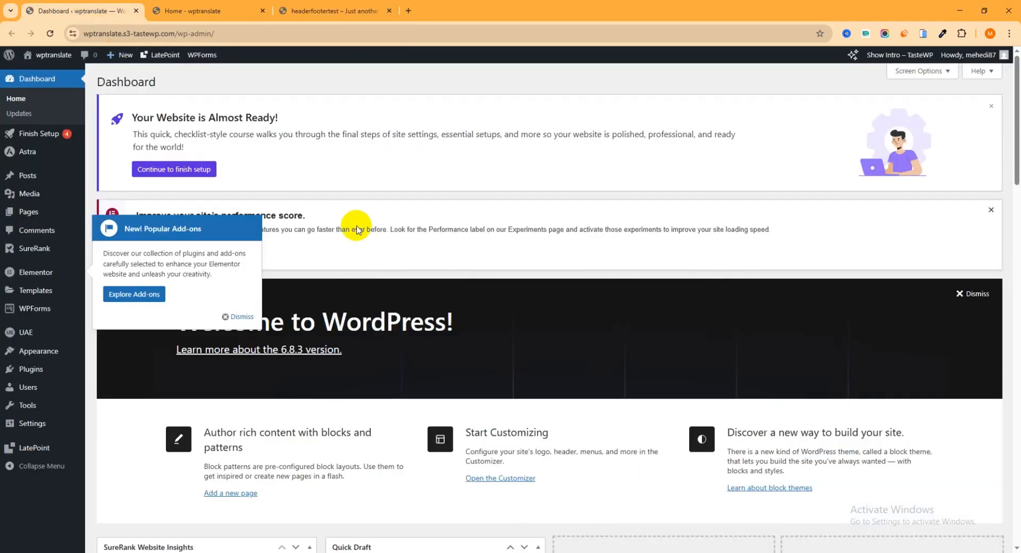
Dismiss the add-ons popup and search the Add Plugins directory for 'happy addon'.
click(245, 321)
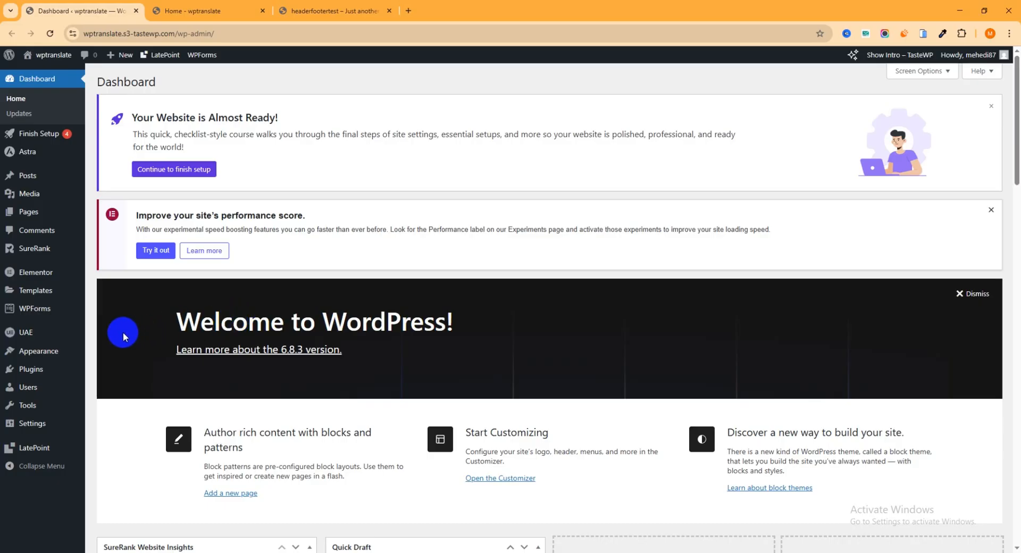
mouse_move(27, 369)
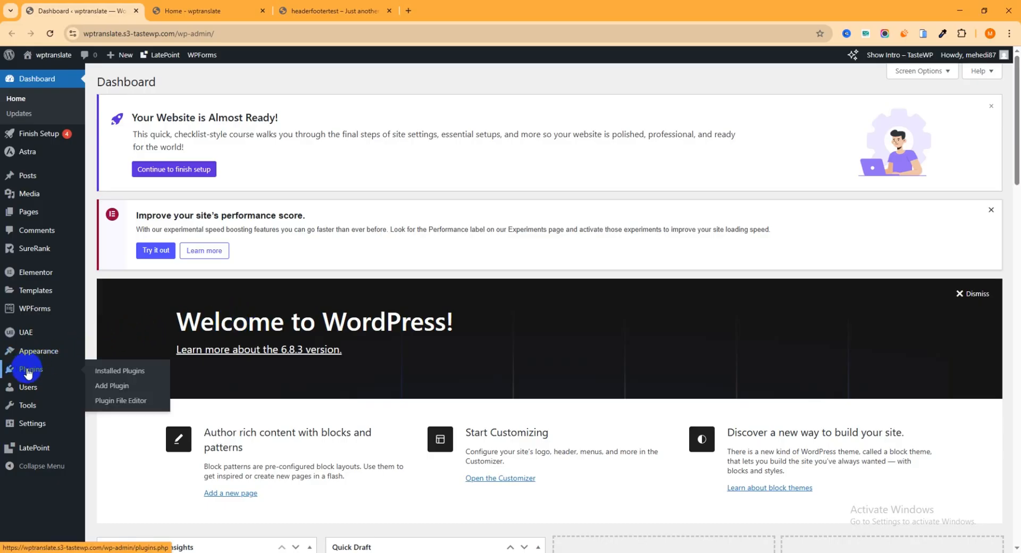
click(114, 390)
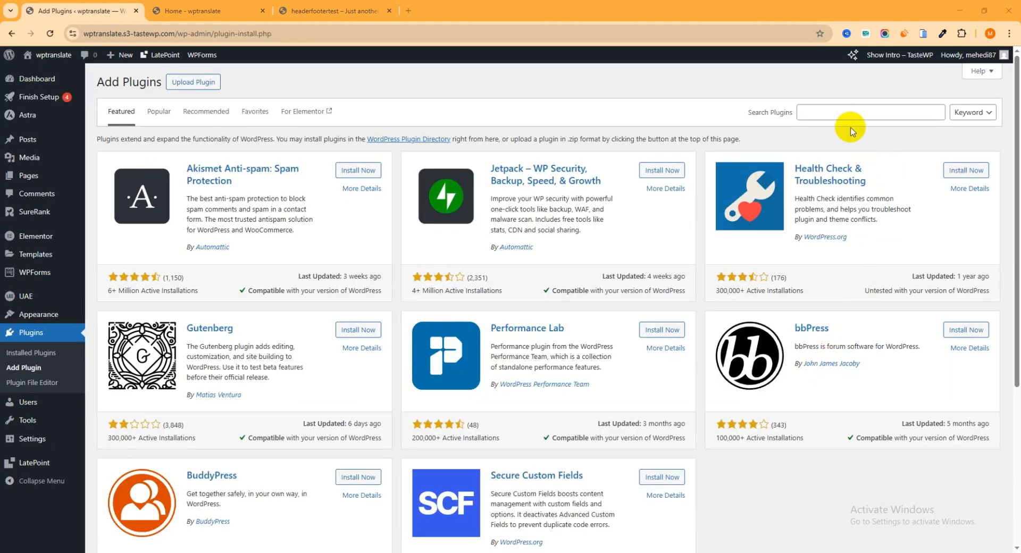
click(838, 115)
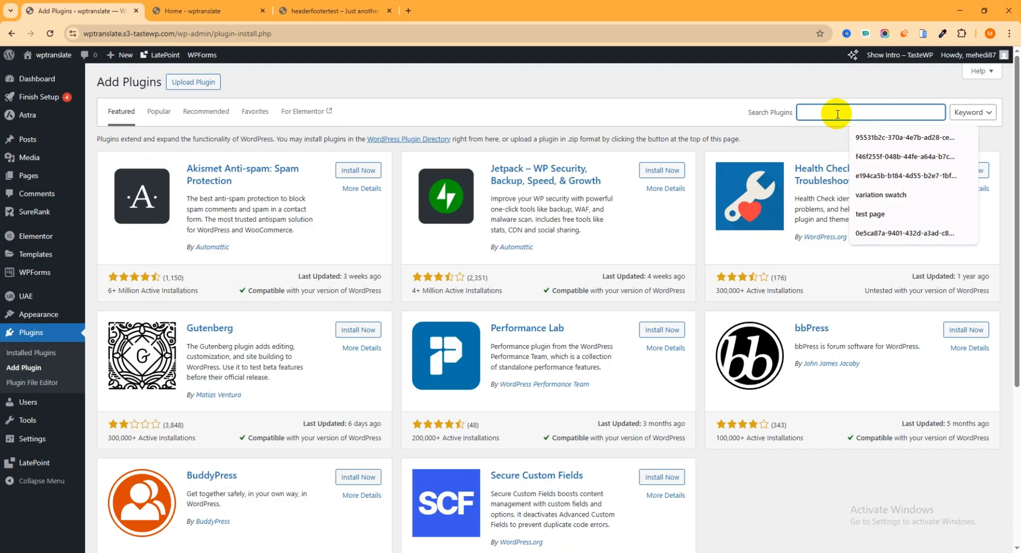
text(happ)
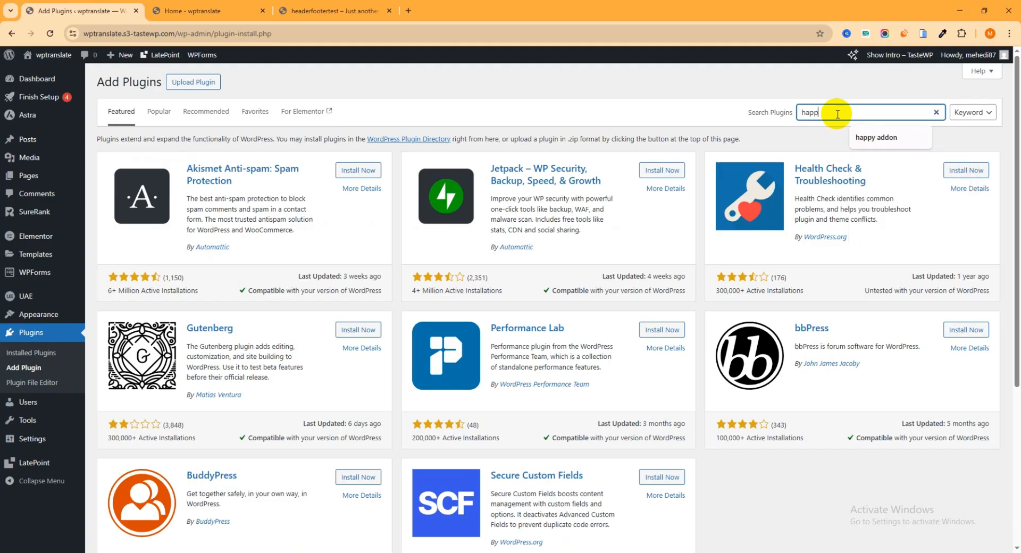
text(y addon)
key(Return)
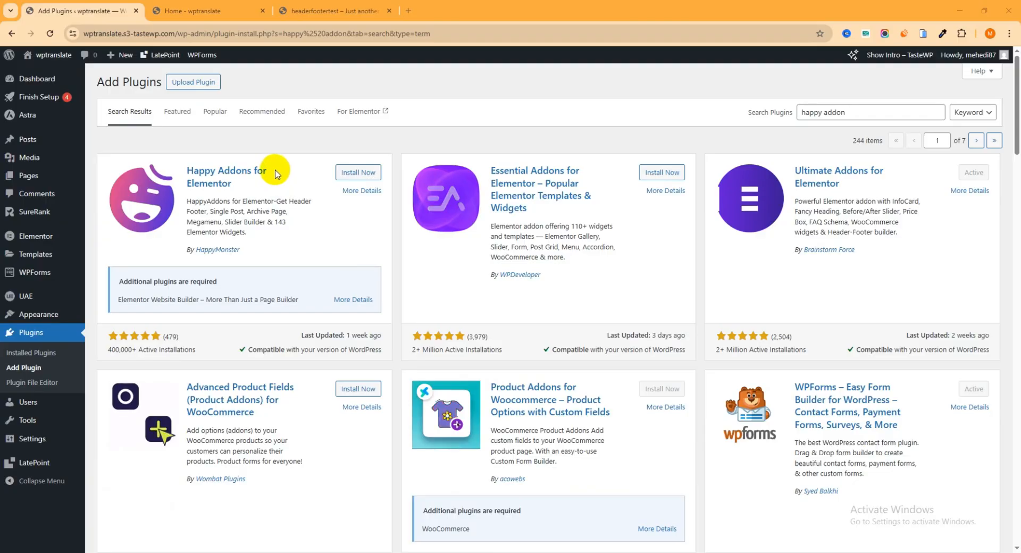
Install Happy Addons for Elementor and activate it.
click(367, 178)
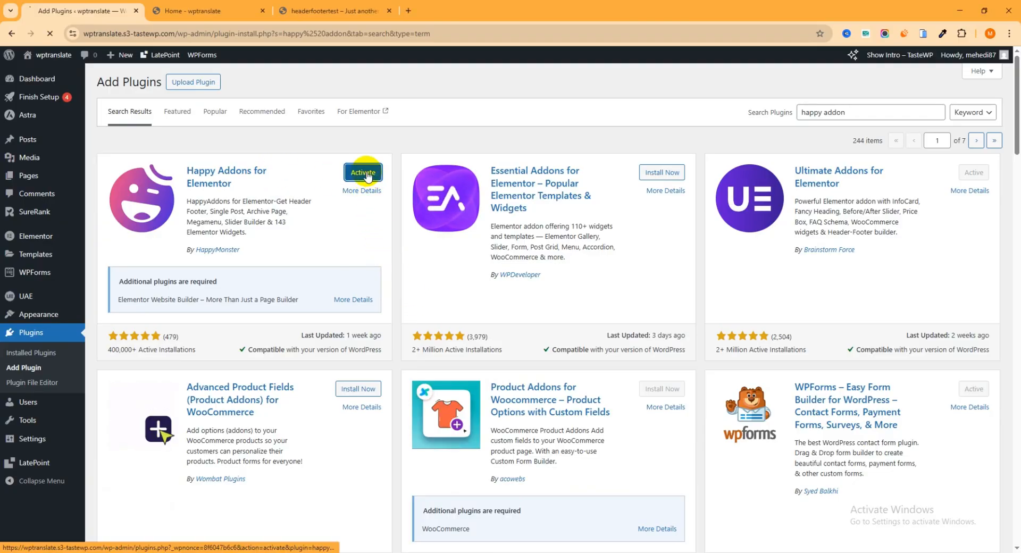
click(367, 174)
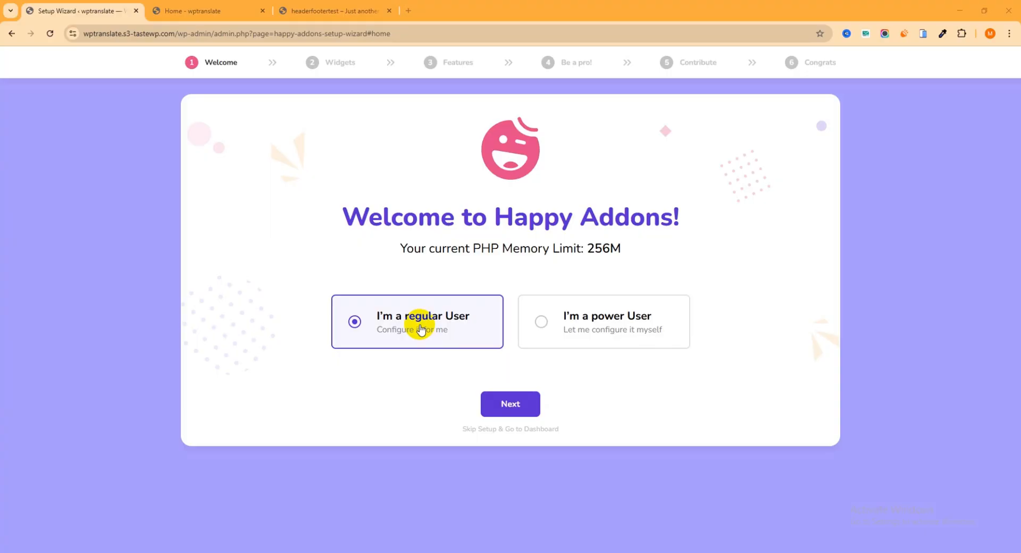
Pass the Welcome step and keep every General widget enabled.
click(513, 406)
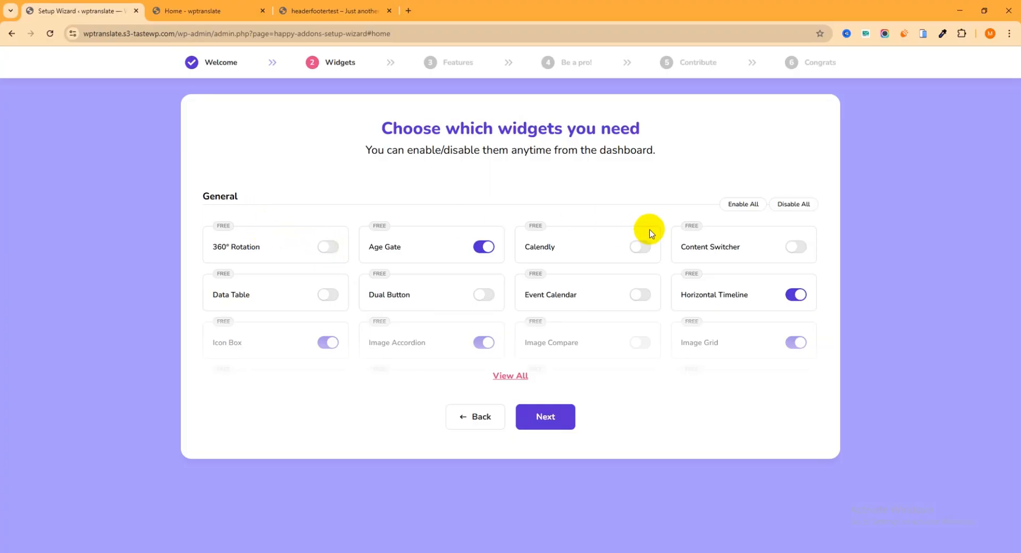
click(737, 205)
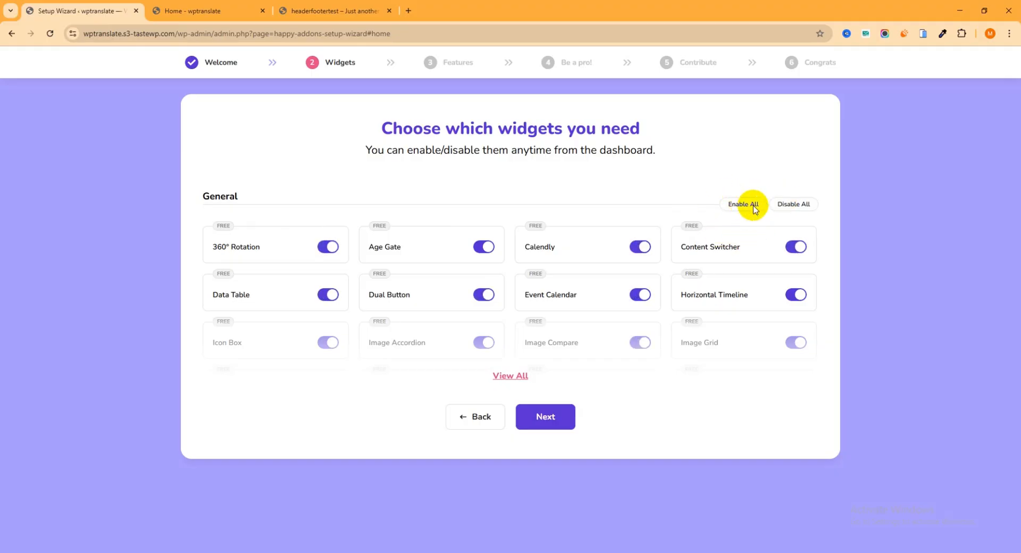
click(791, 207)
click(755, 206)
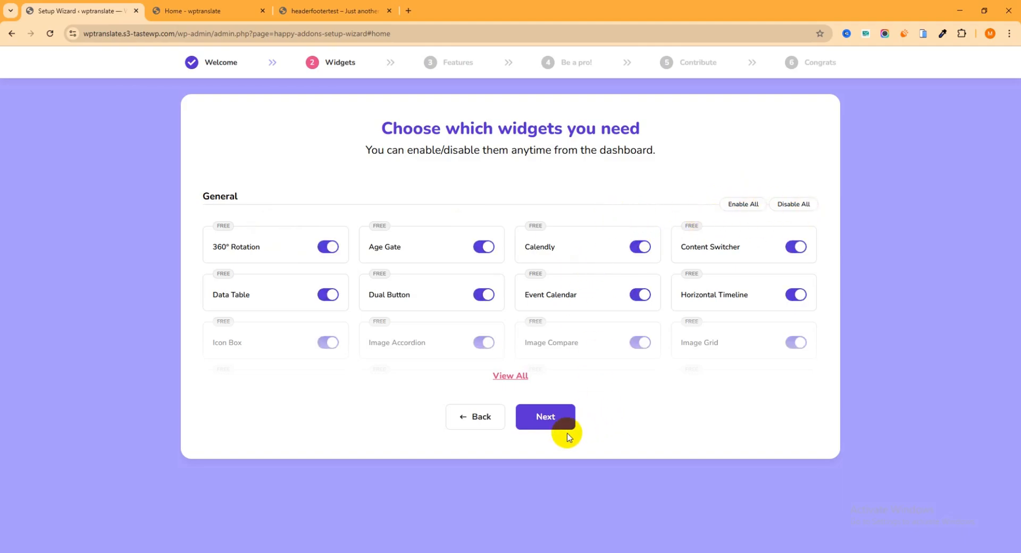
Accept the default features, skip the Pro offer, and finish with contributing enabled.
click(548, 418)
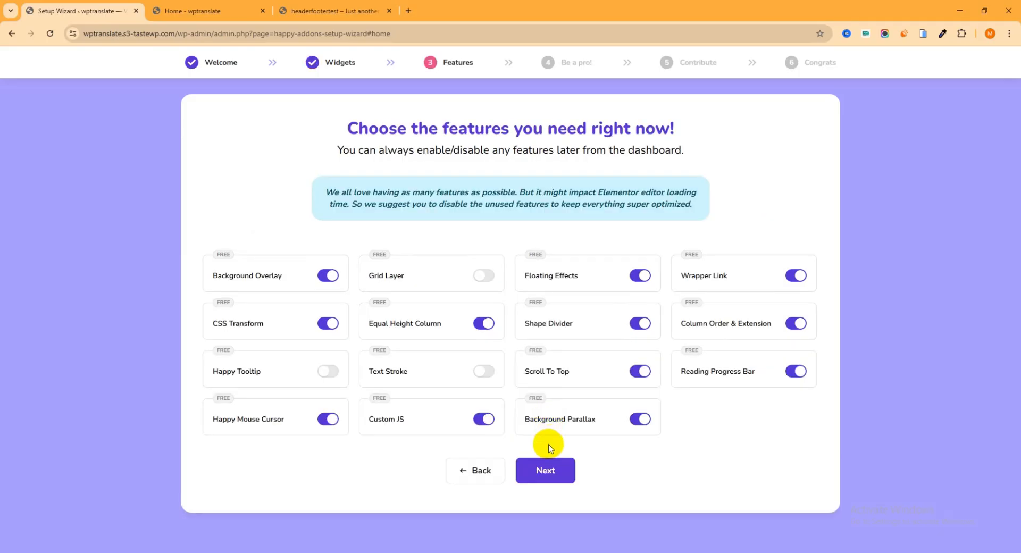
click(548, 471)
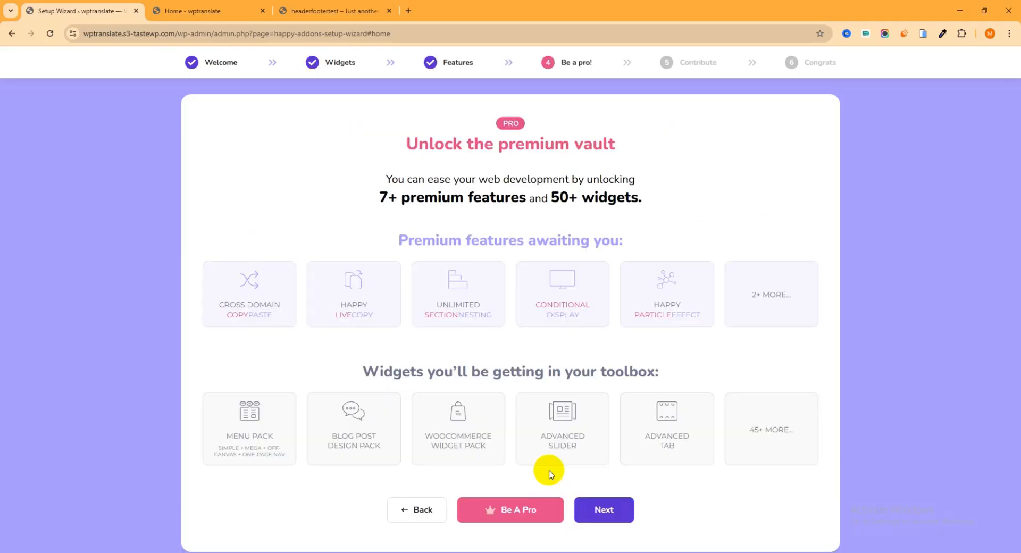
click(602, 509)
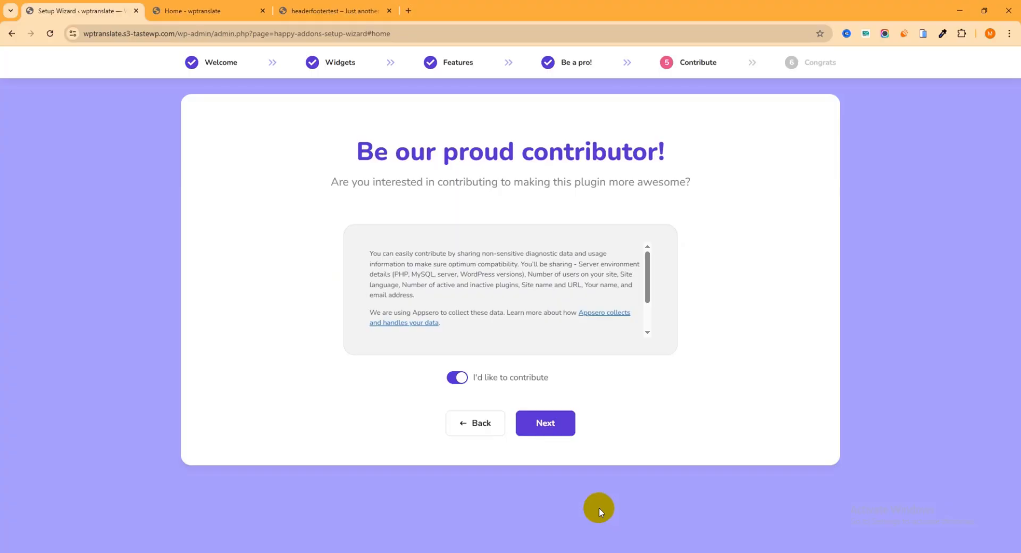
click(546, 421)
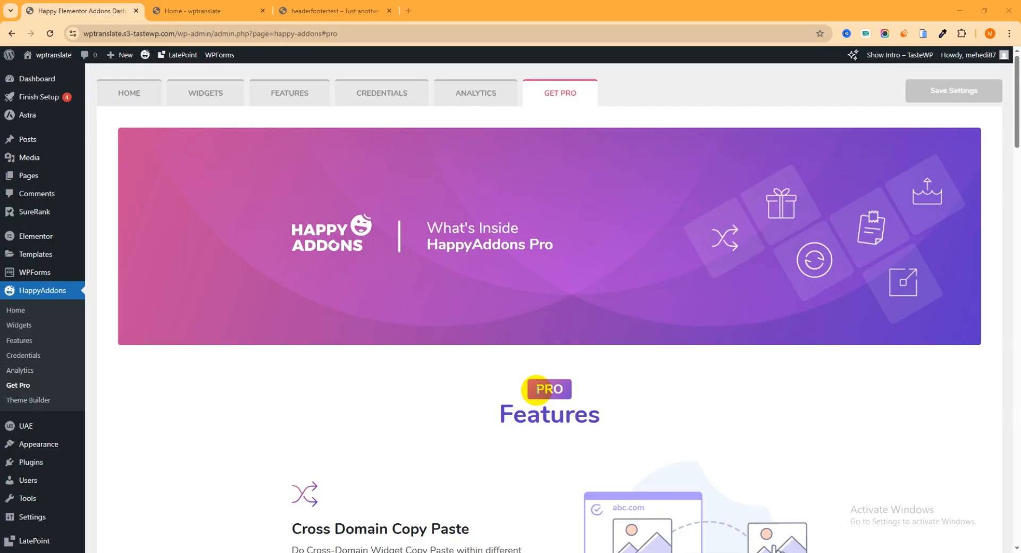
Browse the Happy Addons dashboard pages, ending on the Widgets list.
click(134, 97)
click(198, 101)
click(306, 95)
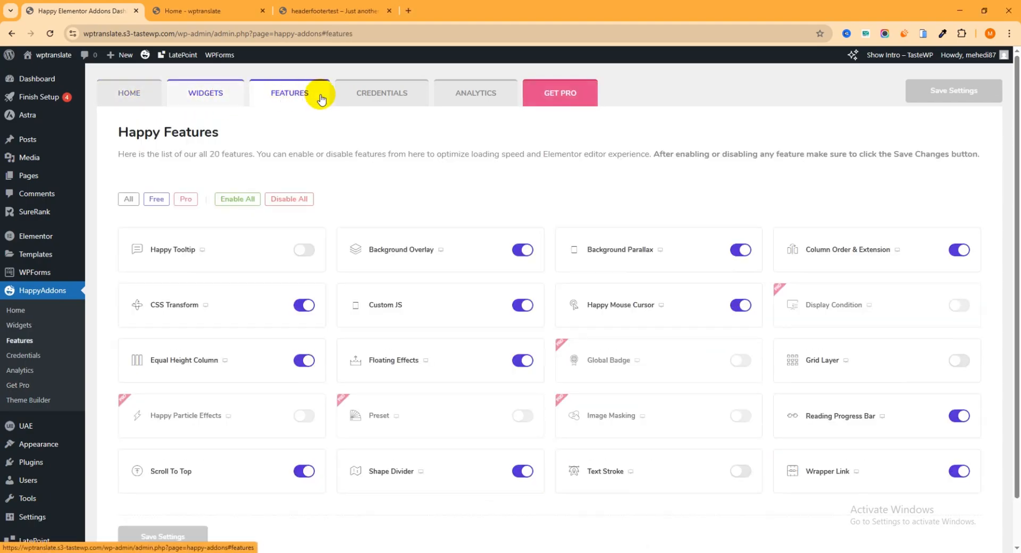
click(394, 94)
click(465, 100)
click(213, 99)
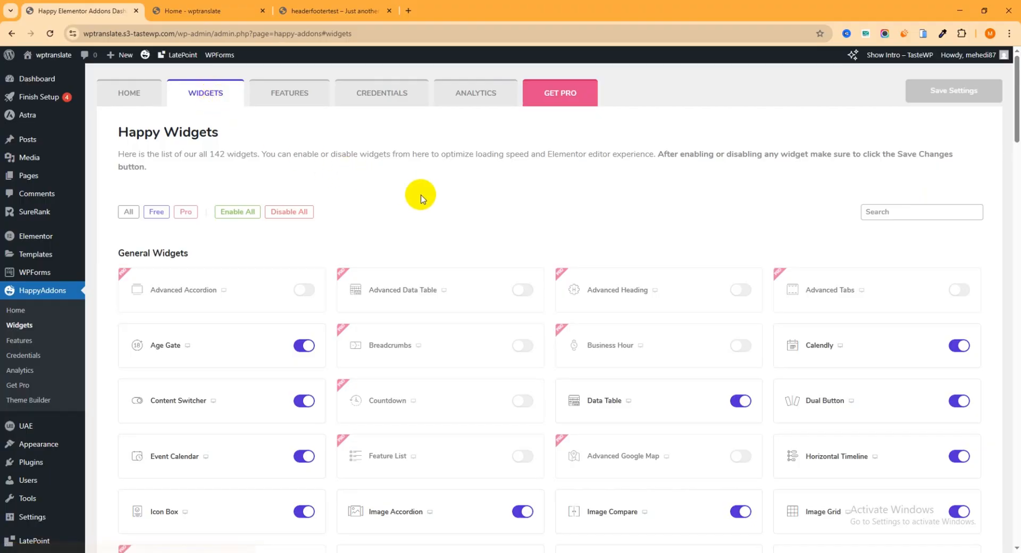
Keep the Content Switcher widget switched on.
scroll(420, 200, down, 1)
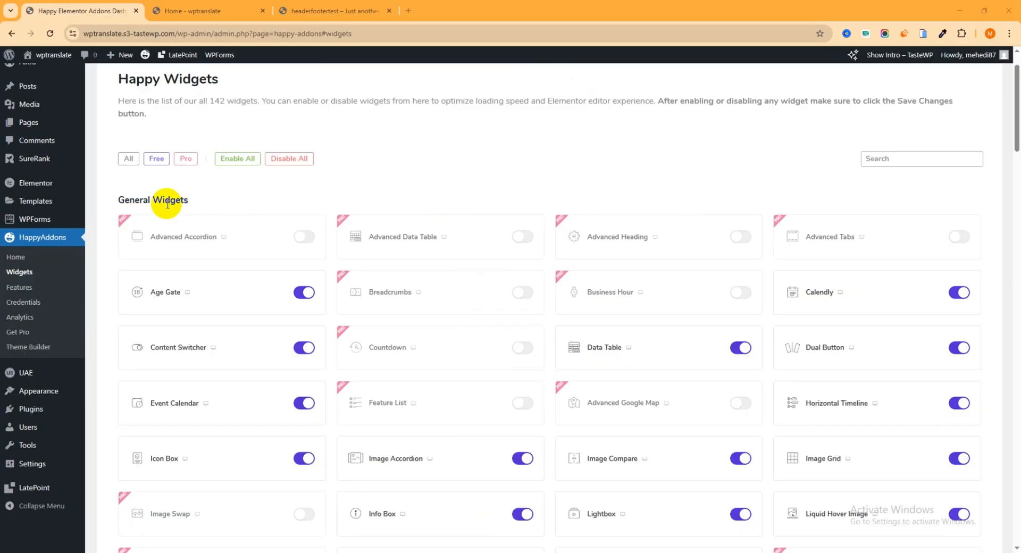
scroll(539, 270, down, 1)
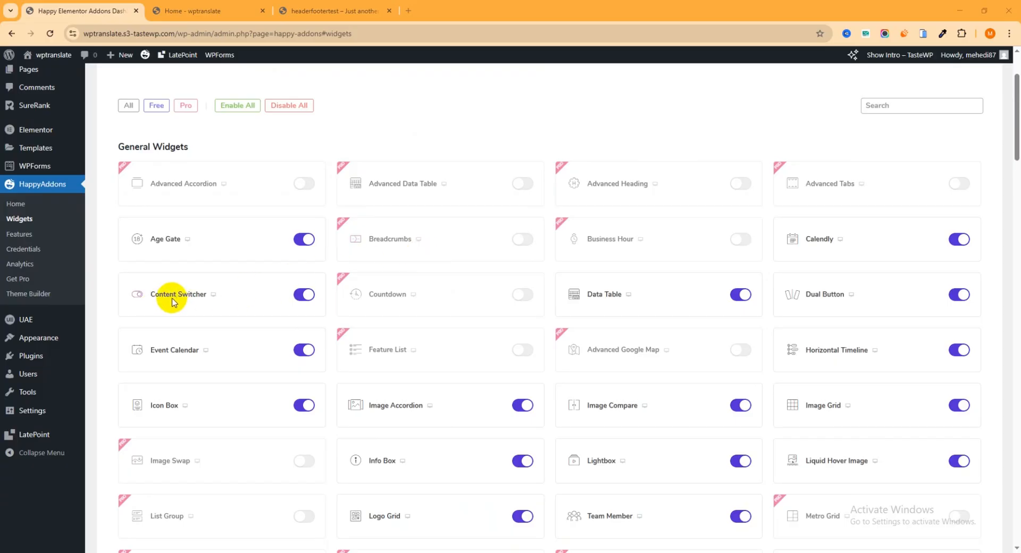
click(301, 298)
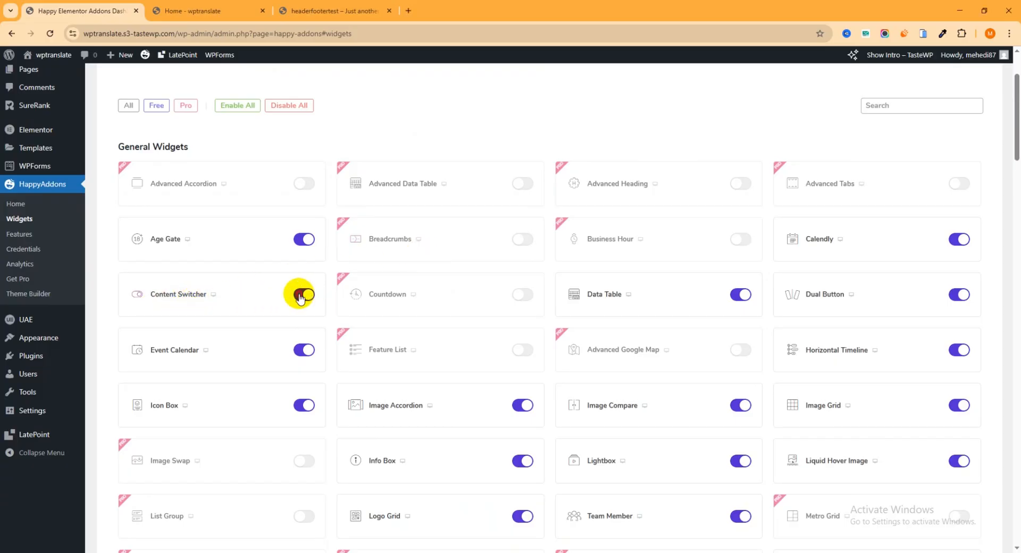
click(307, 297)
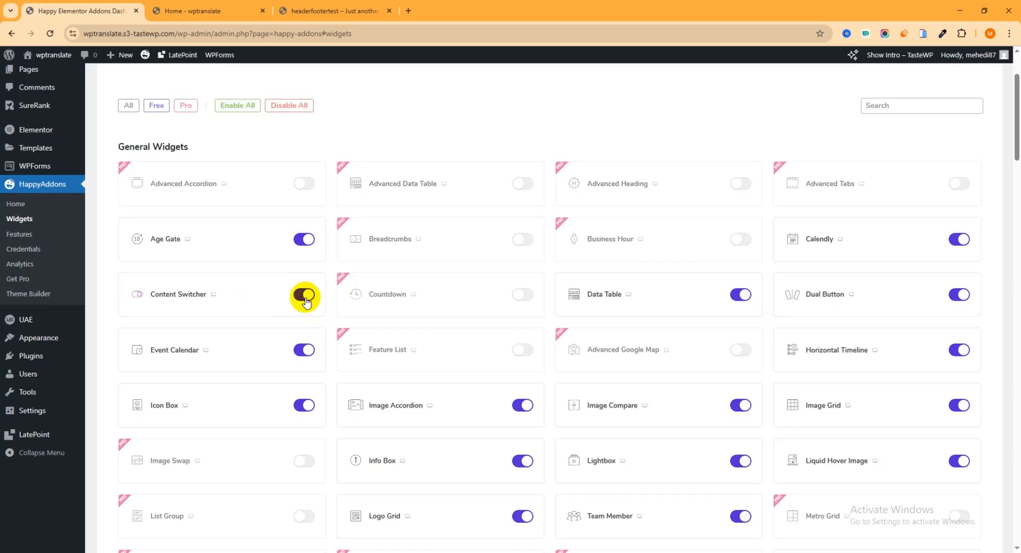
Enable the Pricing Table widget, save the changes, and return to the home page tab.
scroll(300, 306, down, 3)
scroll(301, 314, down, 1)
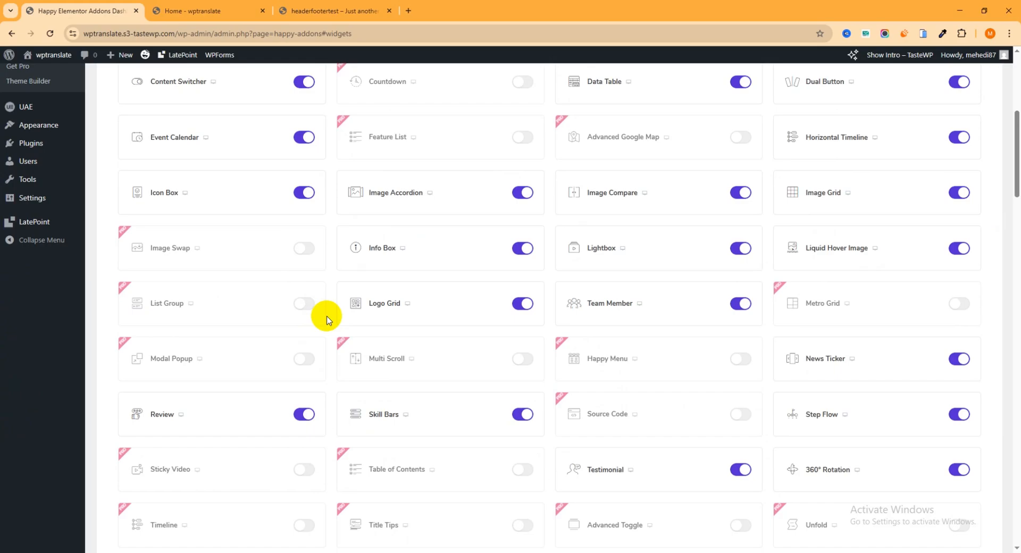
scroll(327, 320, down, 9)
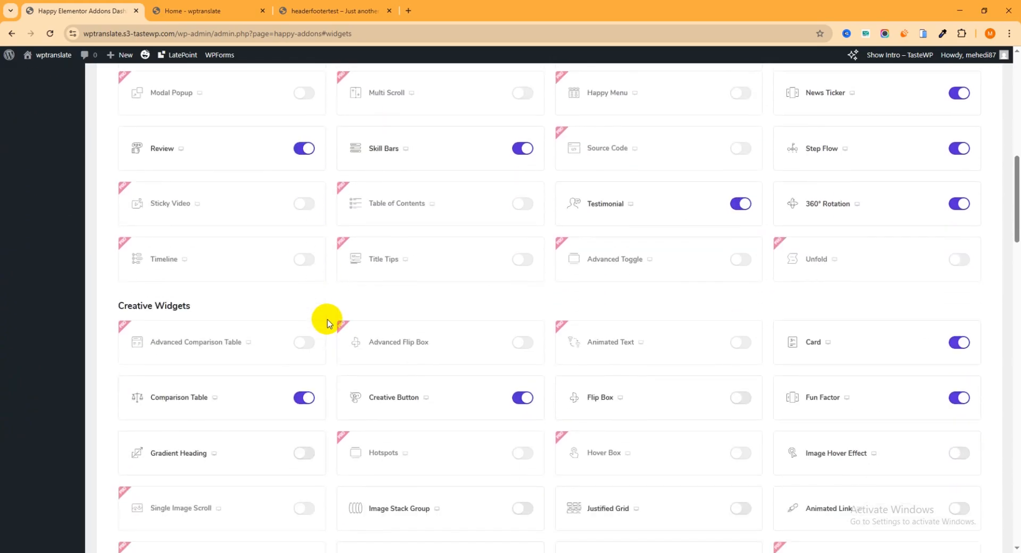
scroll(329, 319, down, 3)
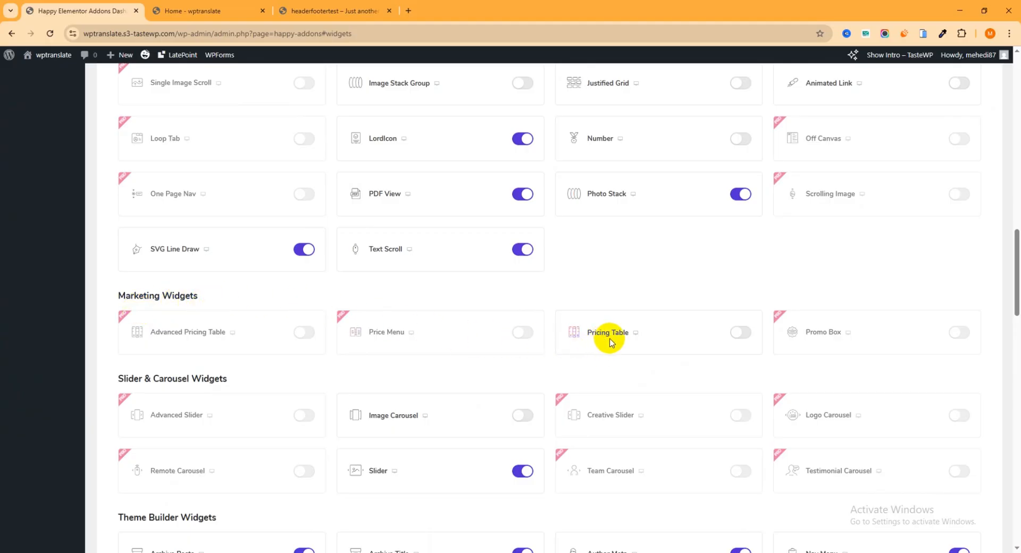
click(741, 332)
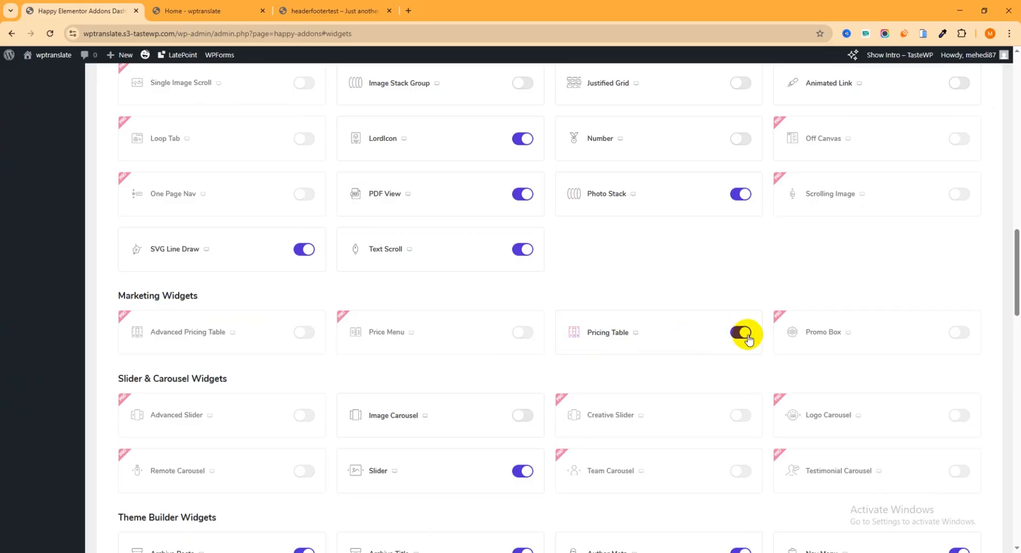
scroll(739, 335, down, 7)
scroll(723, 340, down, 18)
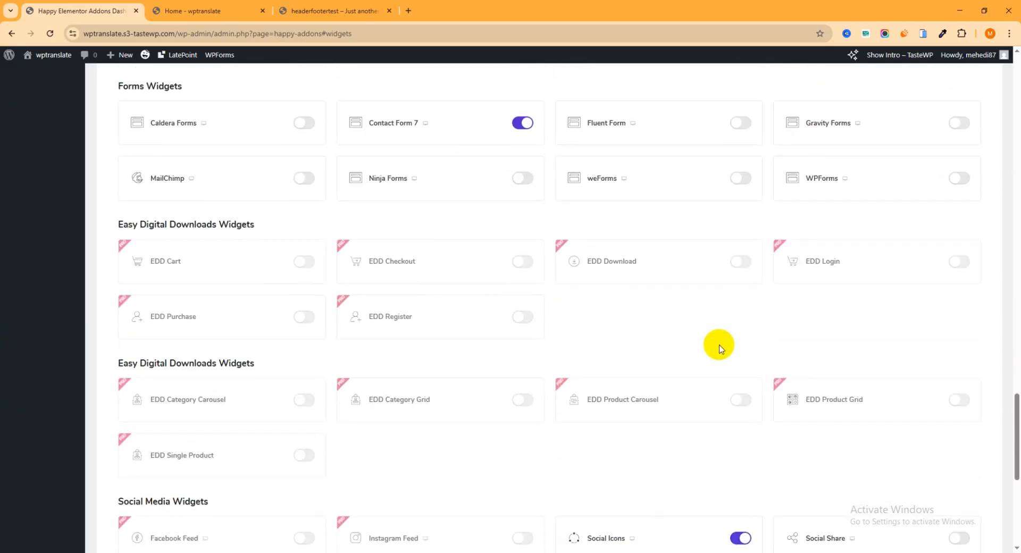
click(176, 486)
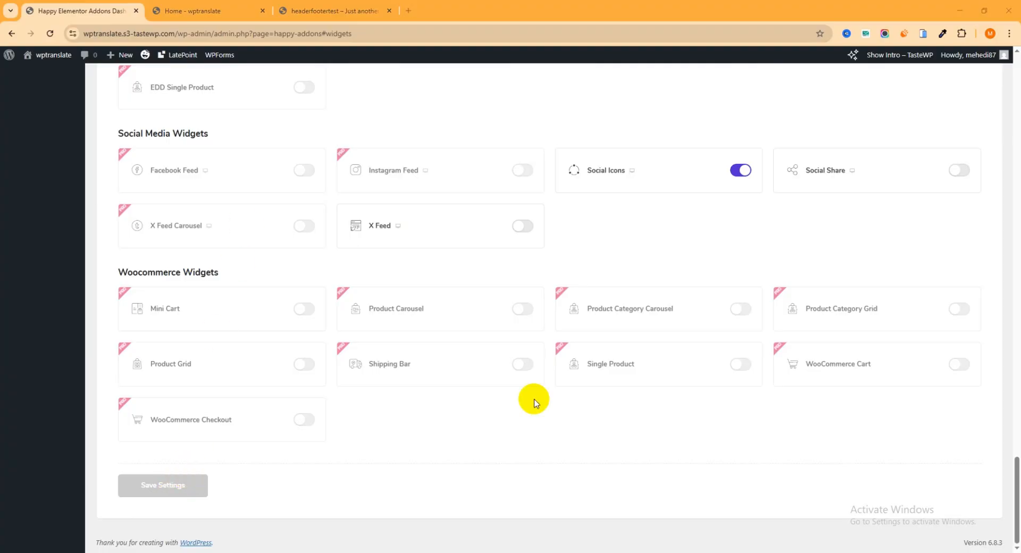
click(192, 10)
Check the sample headerfootertest pricing page, then reload the home page and scroll through it.
scroll(827, 231, up, 1)
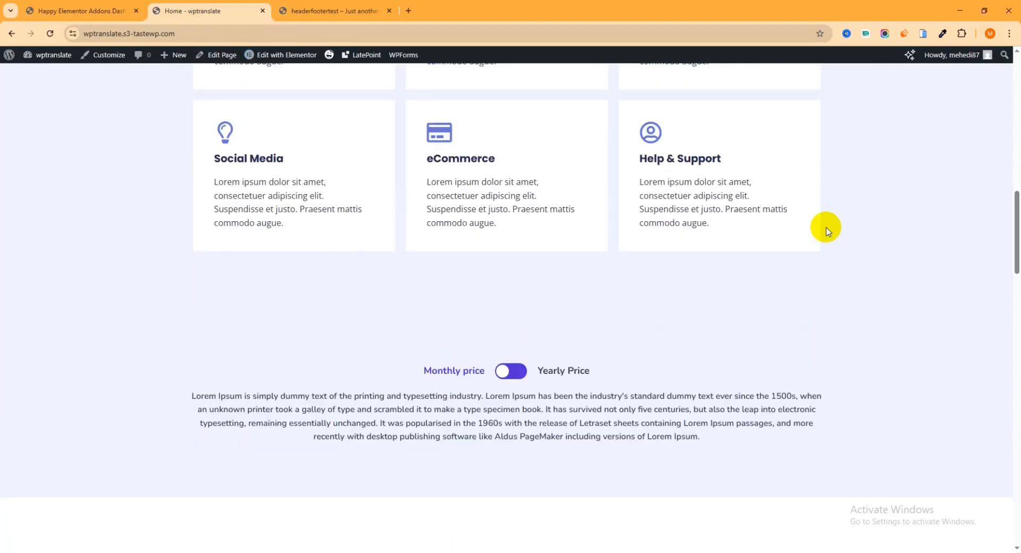
scroll(827, 231, up, 10)
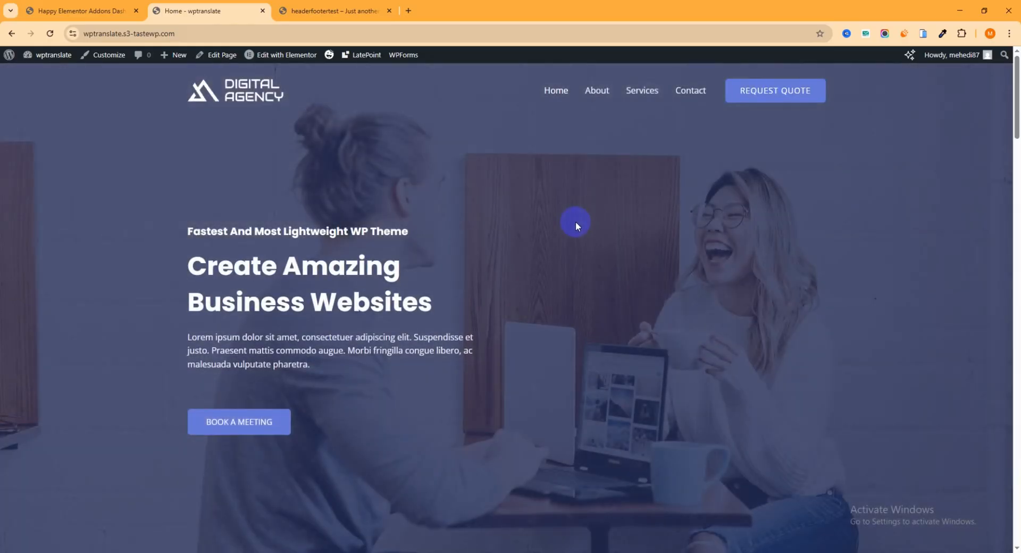
click(297, 11)
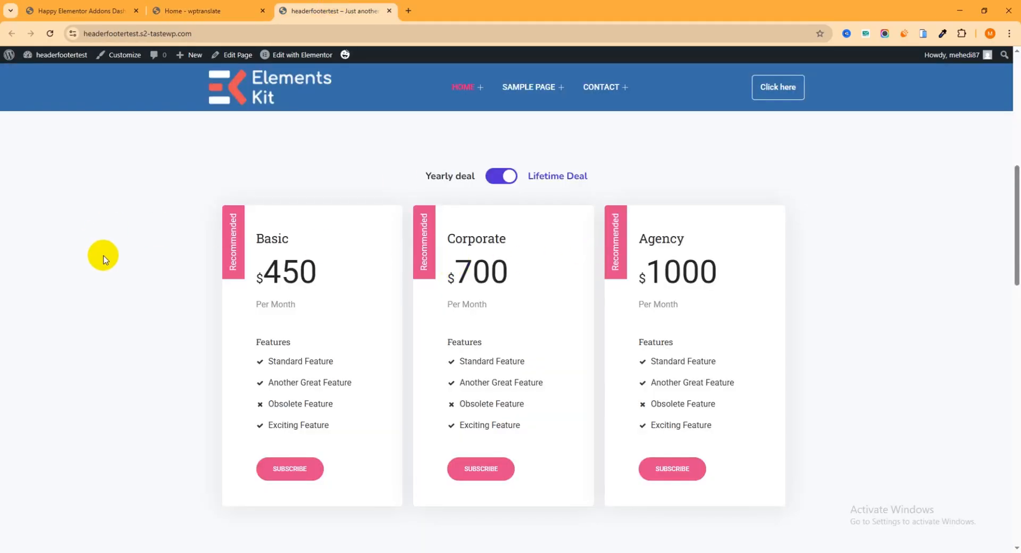
click(212, 11)
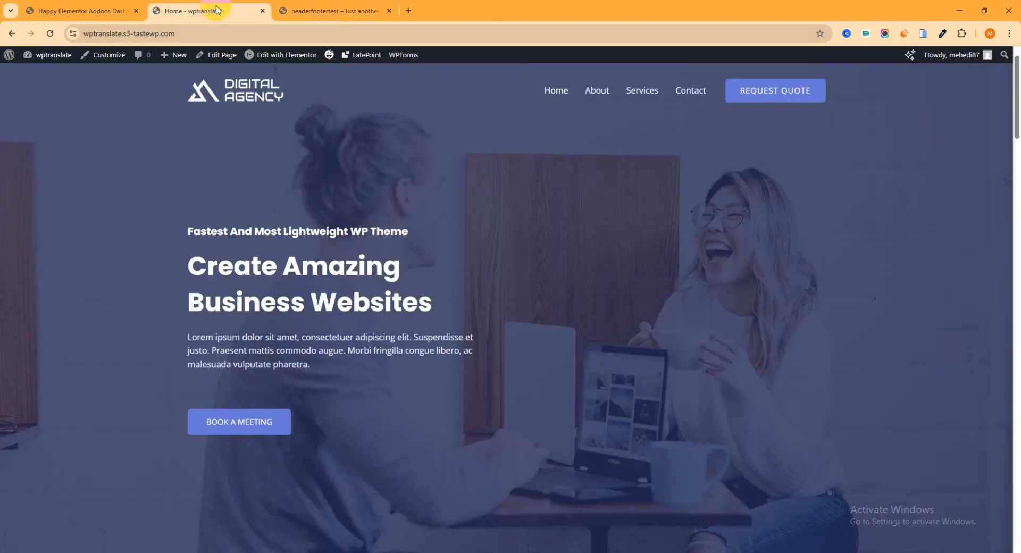
click(51, 33)
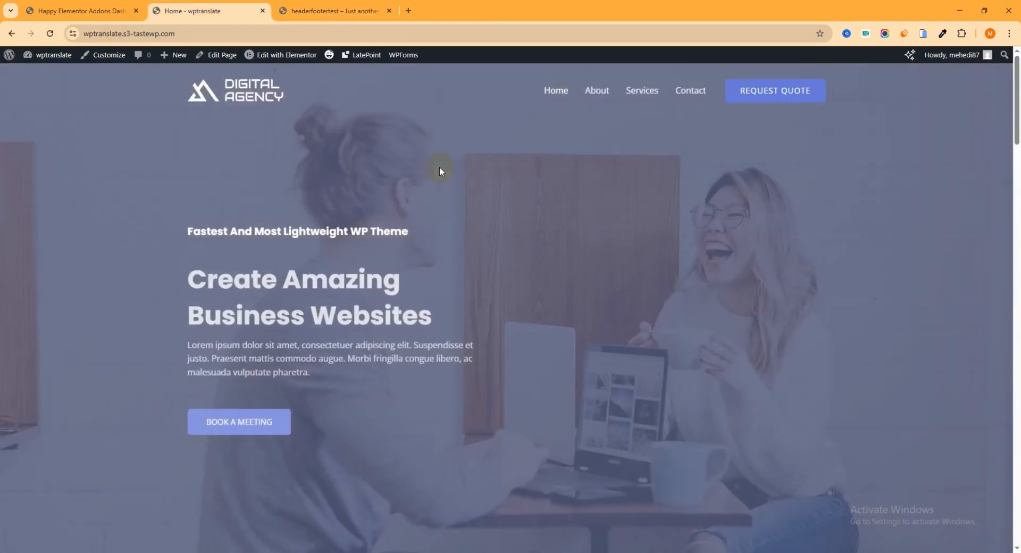
scroll(452, 183, down, 4)
scroll(454, 187, down, 3)
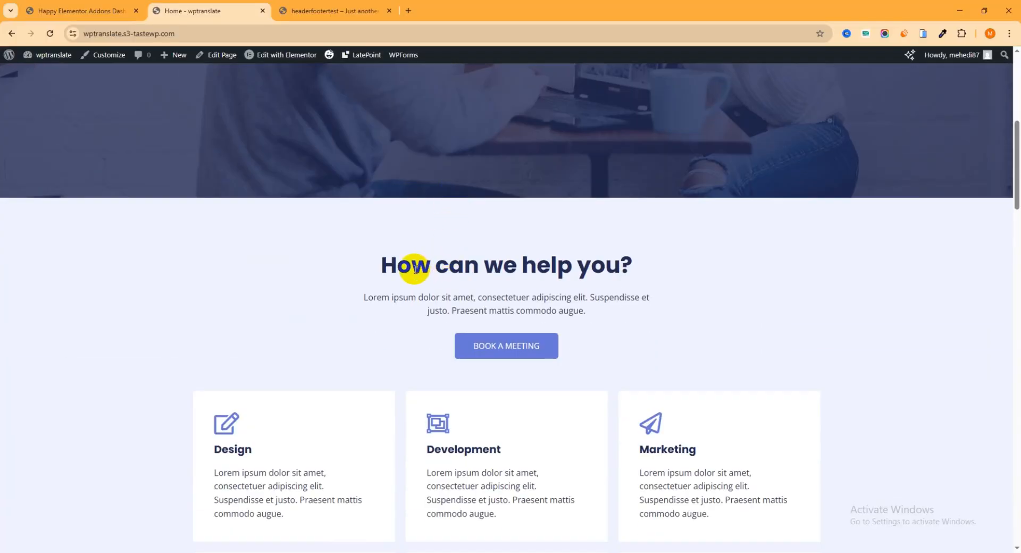
scroll(578, 255, down, 4)
scroll(580, 237, up, 3)
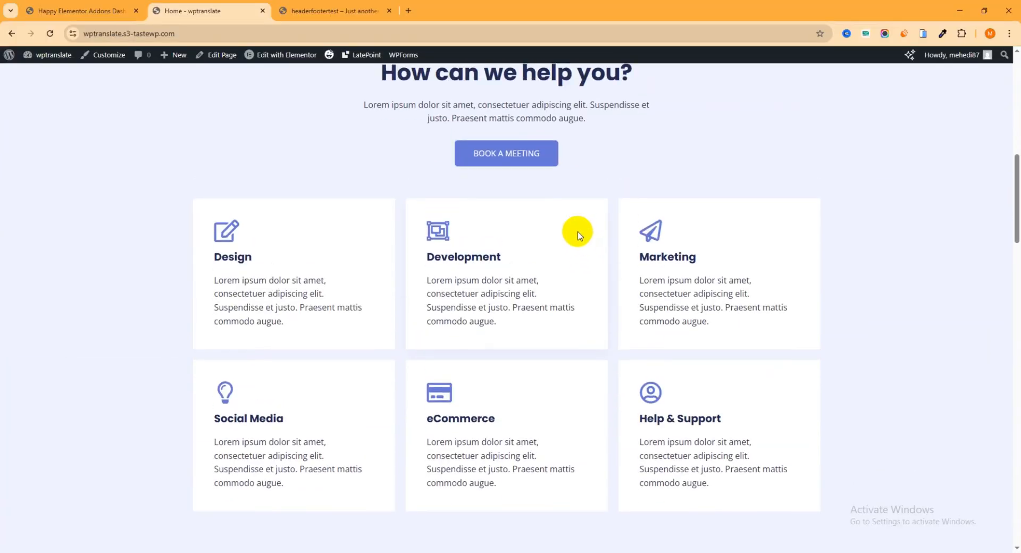
Compare with the sample page once more, then open the home page's Elementor editor in a new tab.
click(346, 10)
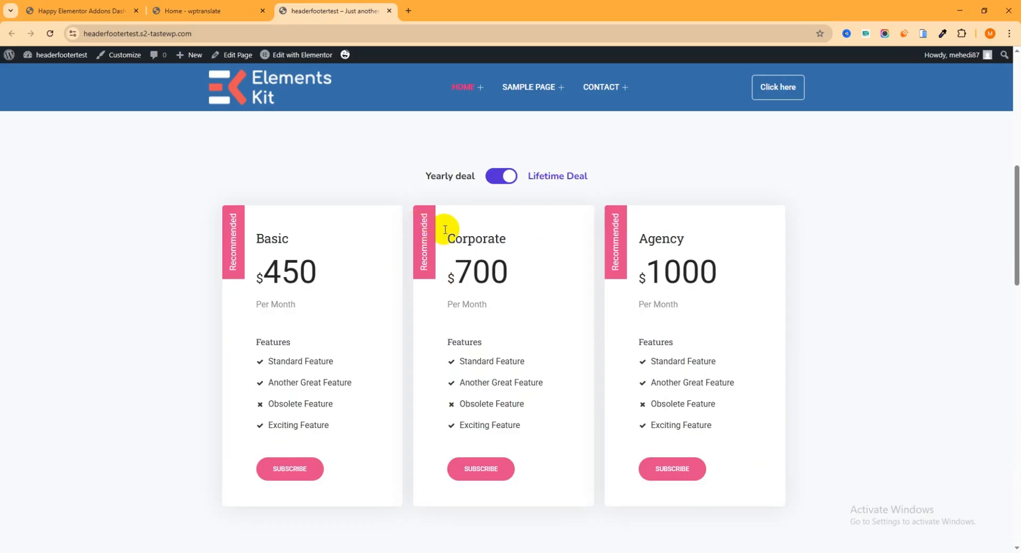
click(208, 11)
scroll(460, 290, down, 5)
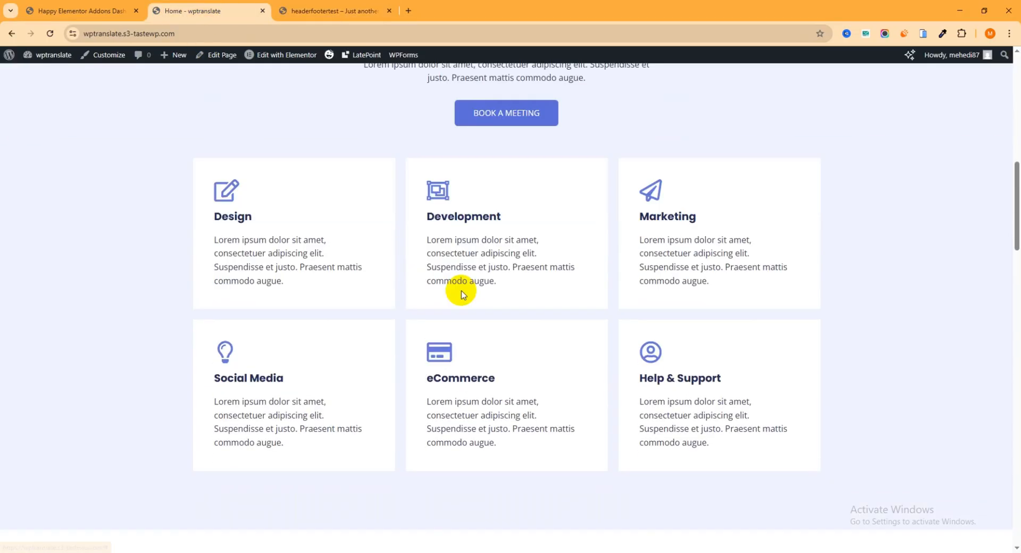
scroll(436, 287, up, 3)
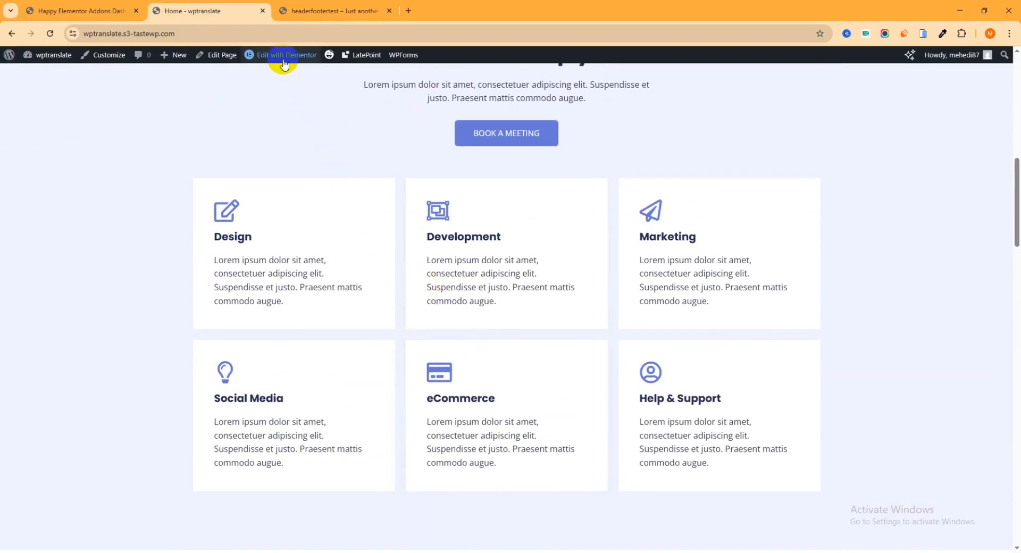
right_click(275, 59)
click(283, 71)
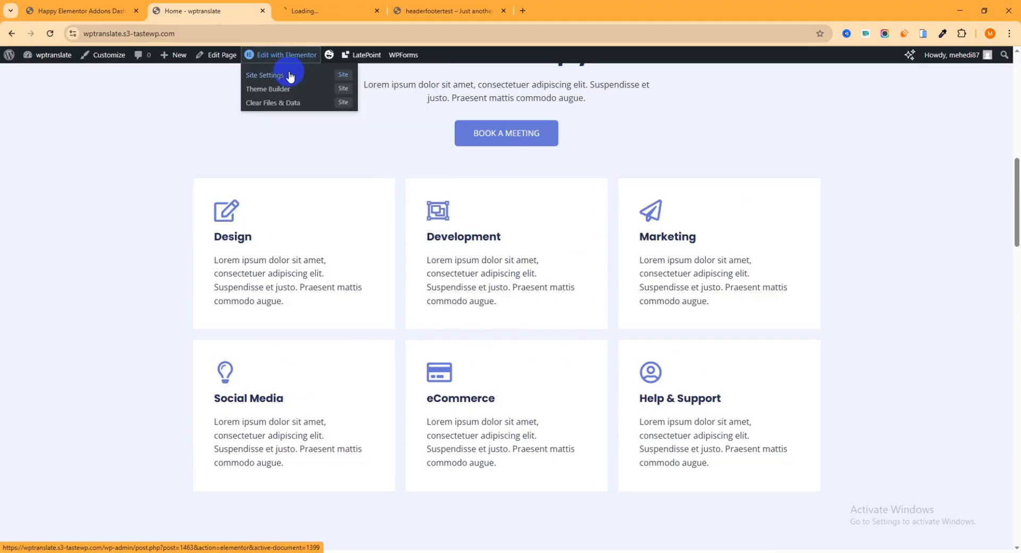
In the new Elementor editor tab, duplicate the hero section.
click(316, 13)
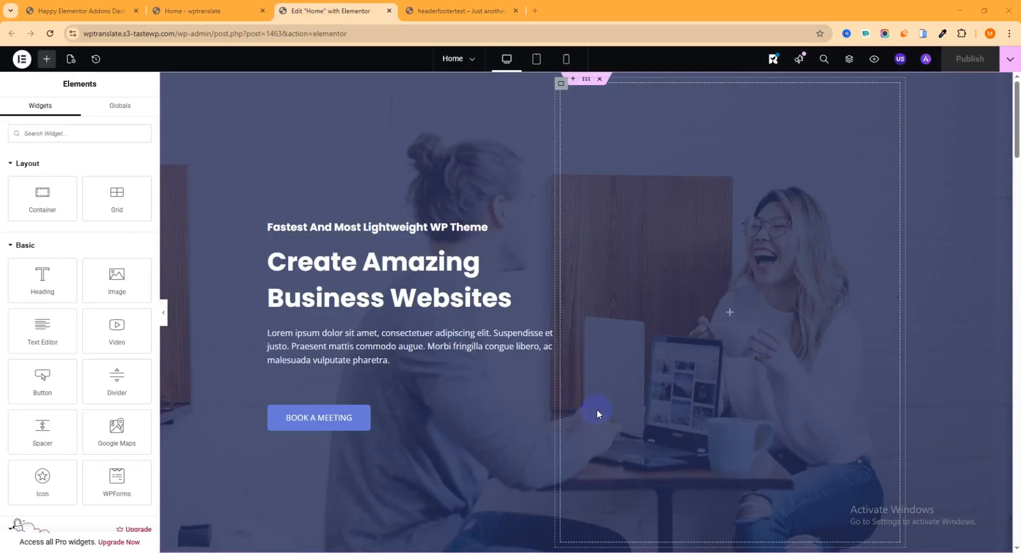
scroll(589, 342, down, 7)
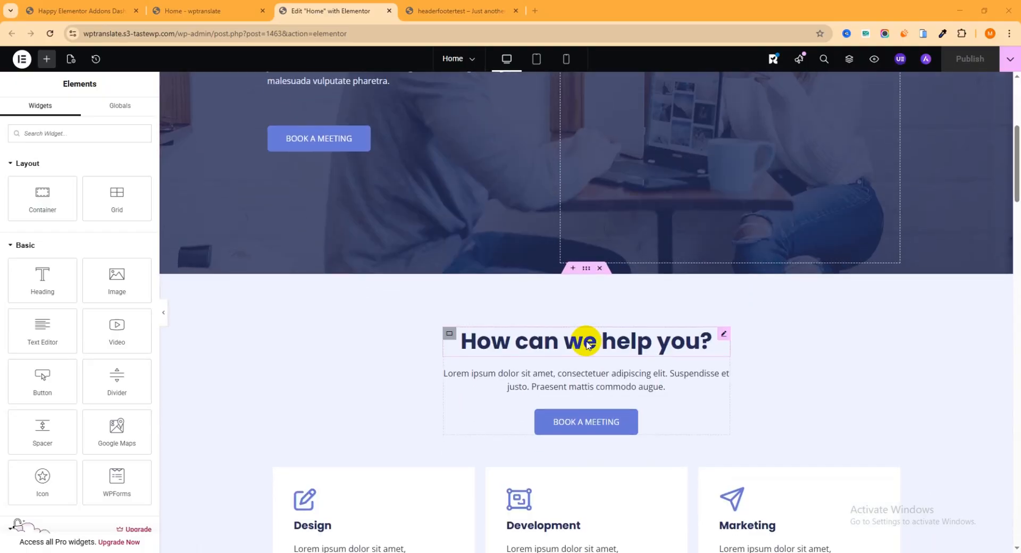
scroll(584, 320, down, 7)
scroll(584, 311, up, 9)
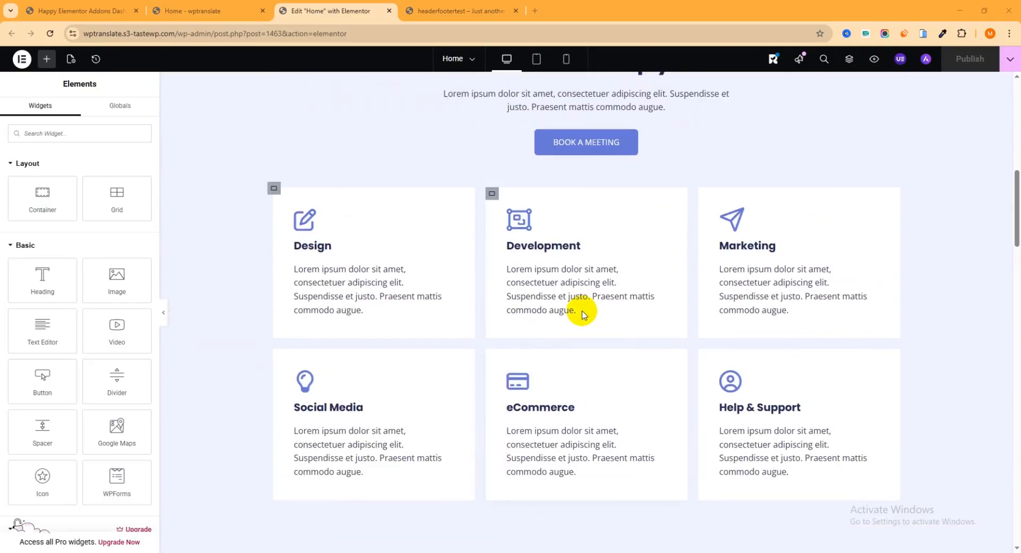
right_click(585, 286)
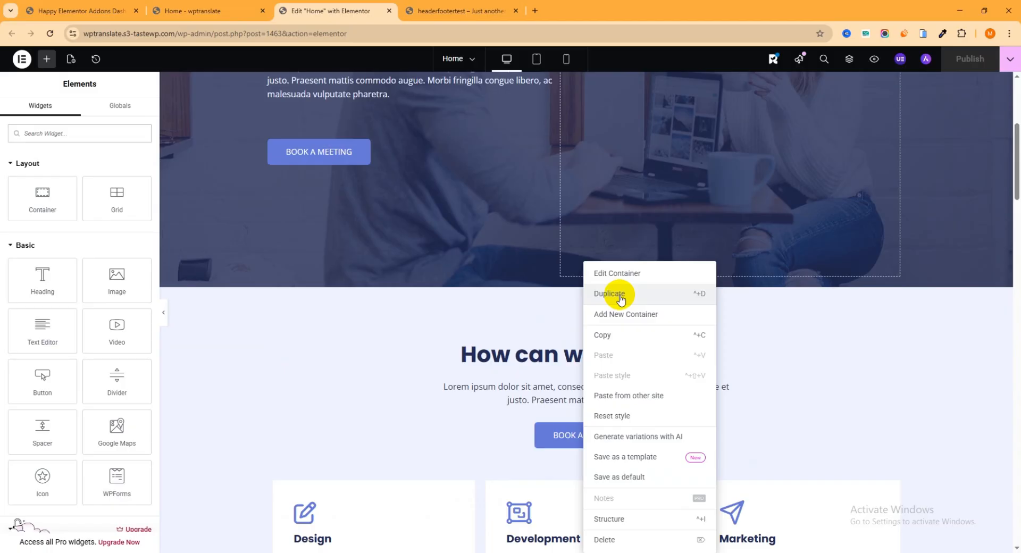
click(621, 299)
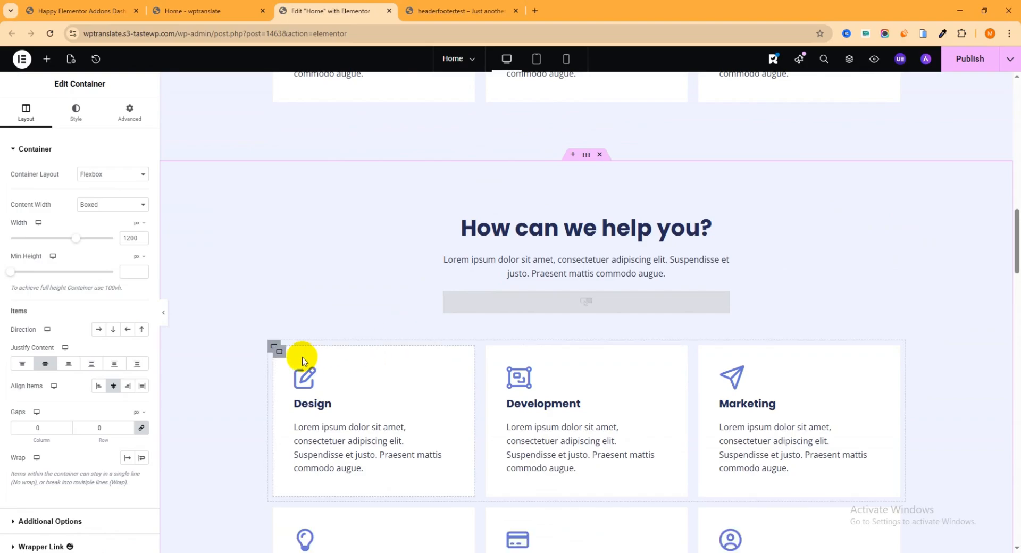
Delete both service card rows and the heading, text and button block.
right_click(274, 354)
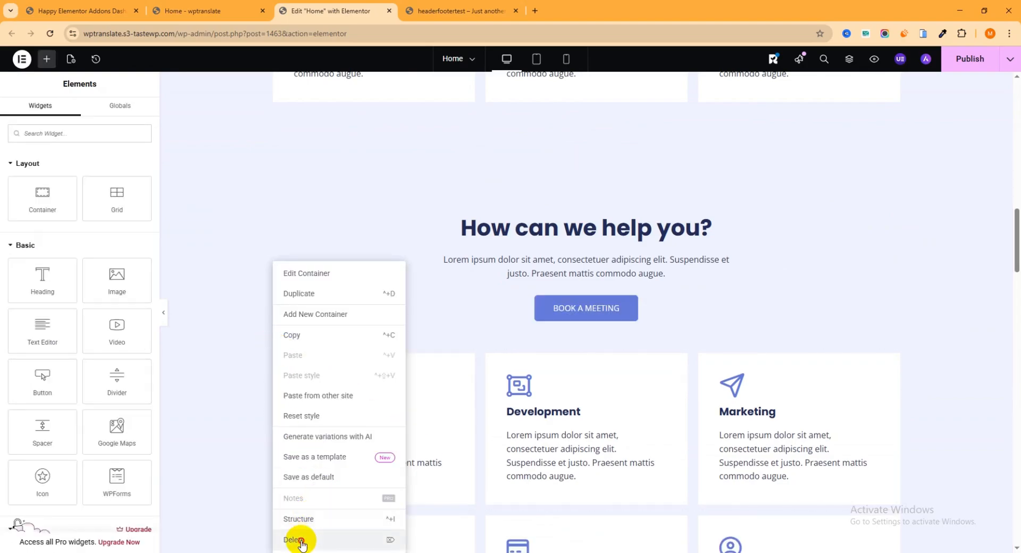
click(298, 540)
right_click(271, 324)
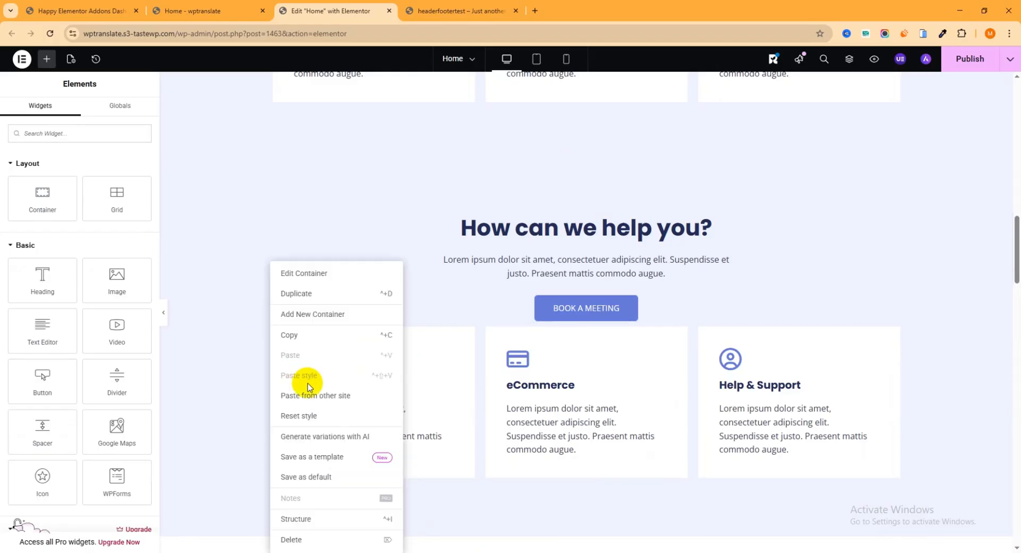
click(298, 541)
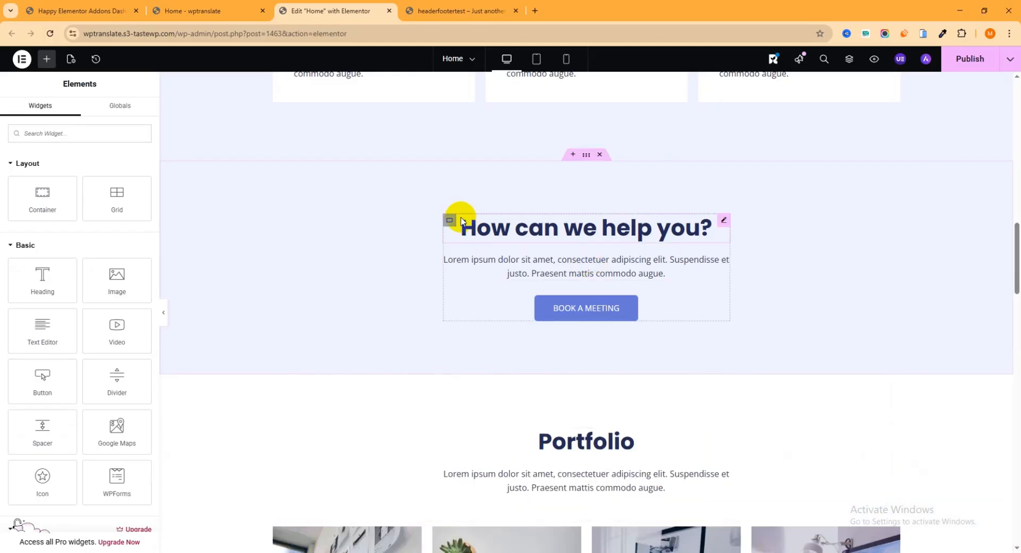
right_click(449, 221)
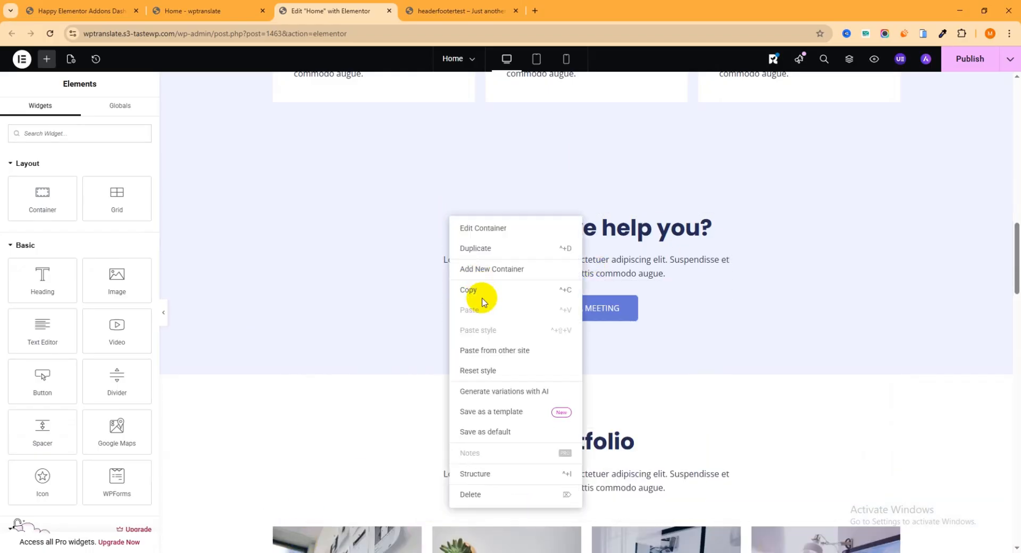
click(475, 496)
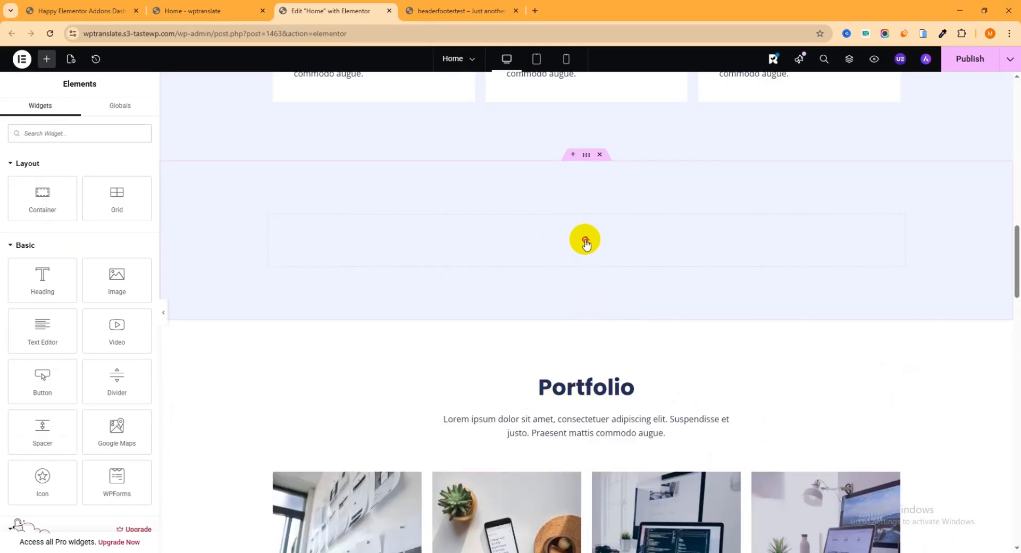
Search the widget panel for 'conten' and drop the Content Switcher into the empty container.
click(585, 240)
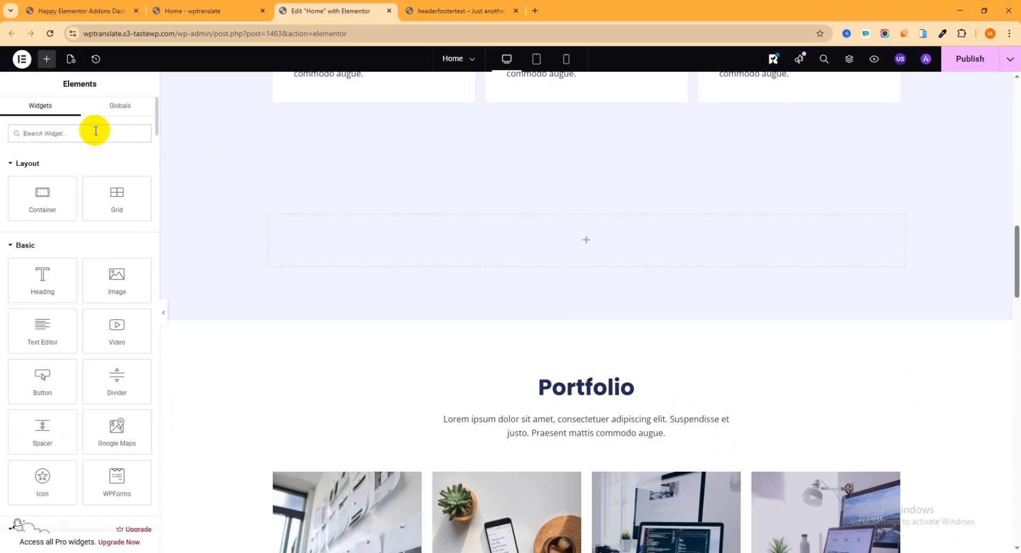
text(content)
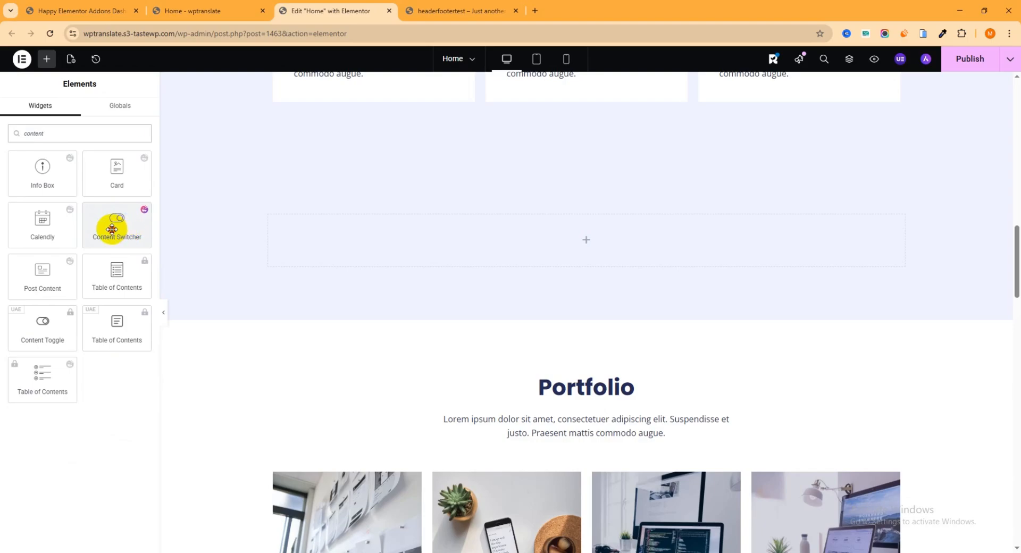
drag(112, 227, 566, 248)
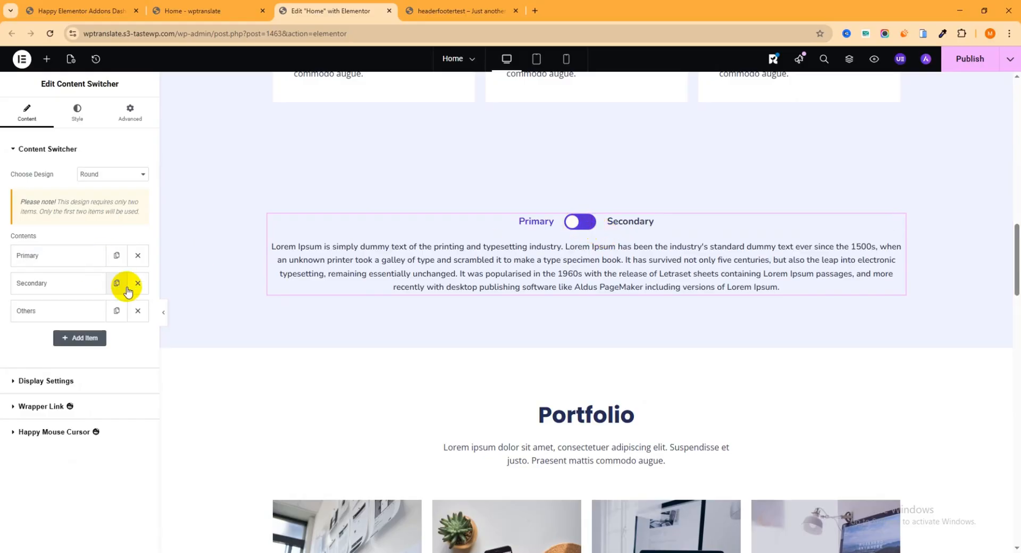
Remove the third switcher item and rename the Primary title to 'Monthy price'.
click(137, 311)
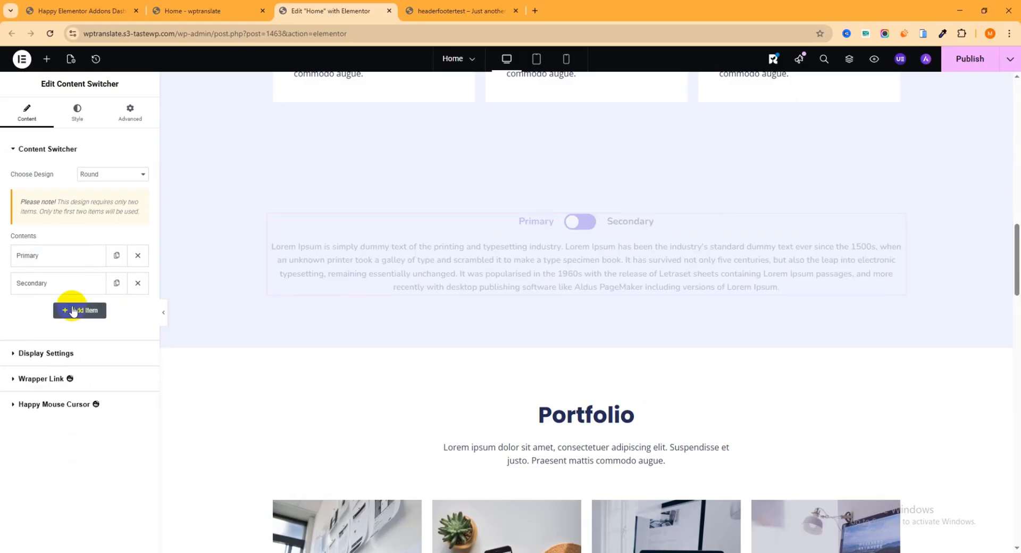
click(46, 257)
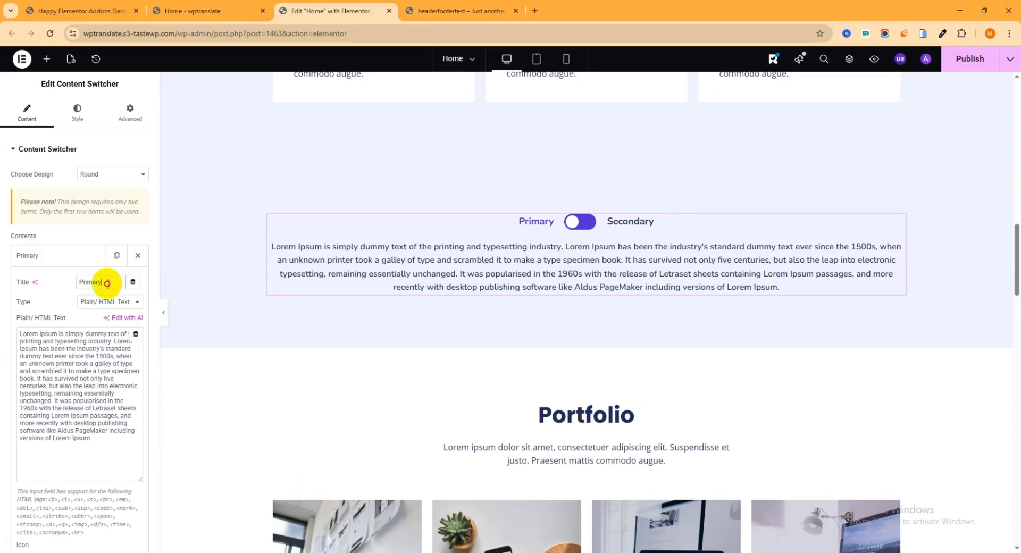
drag(105, 282, 64, 285)
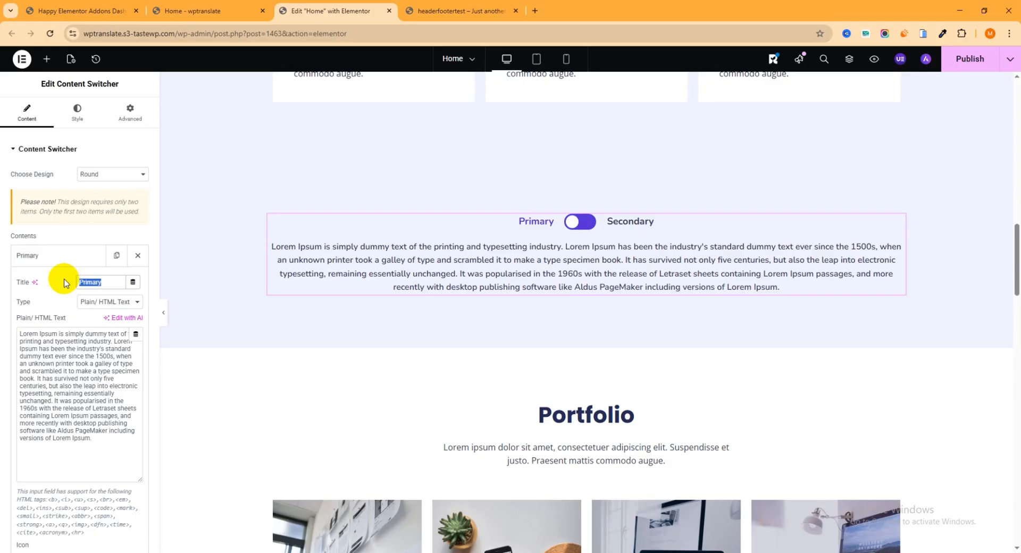
text(Mon)
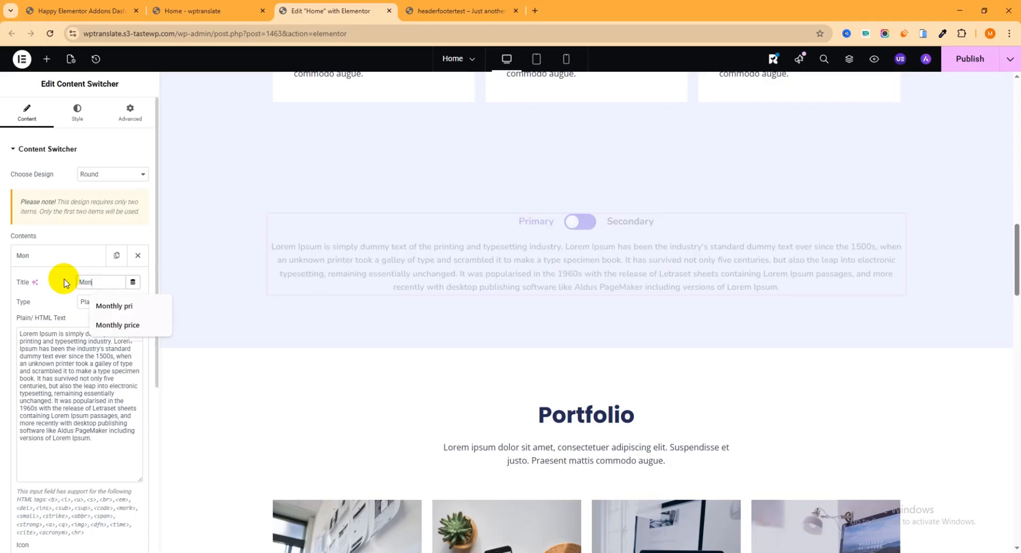
text(thy pr)
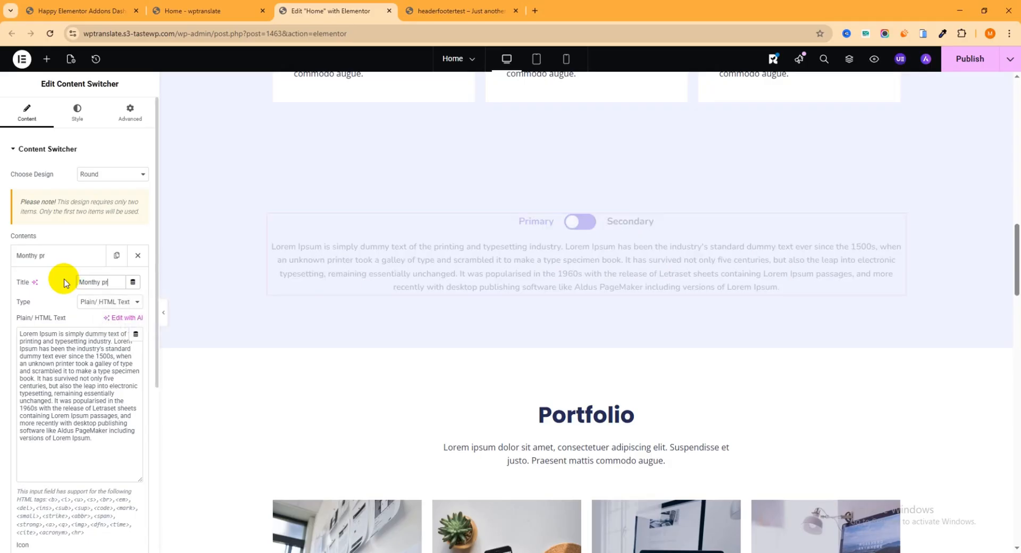
text(ice)
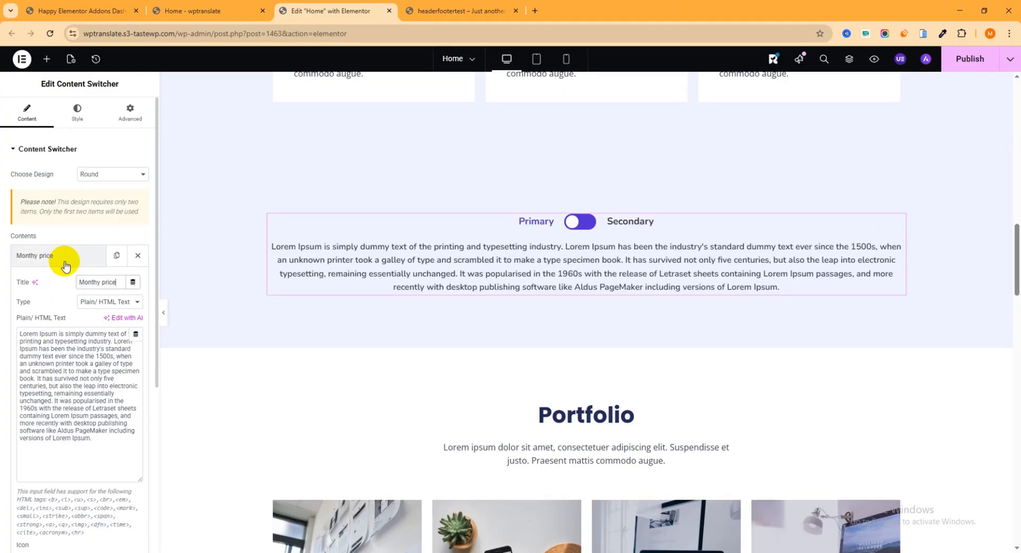
click(63, 256)
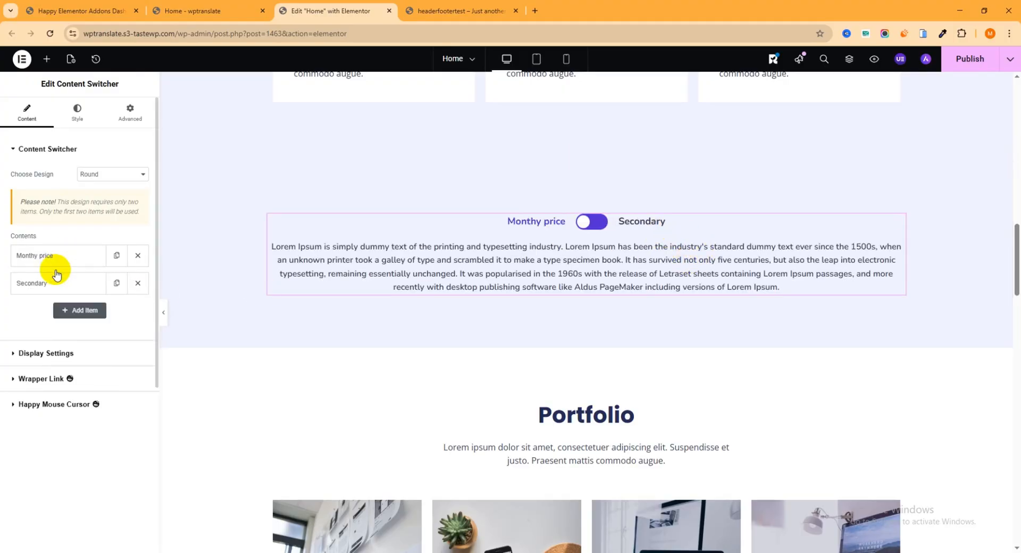
Rename the Secondary title to 'Yearly price', then return to the home page tab.
click(52, 284)
drag(113, 310, 56, 310)
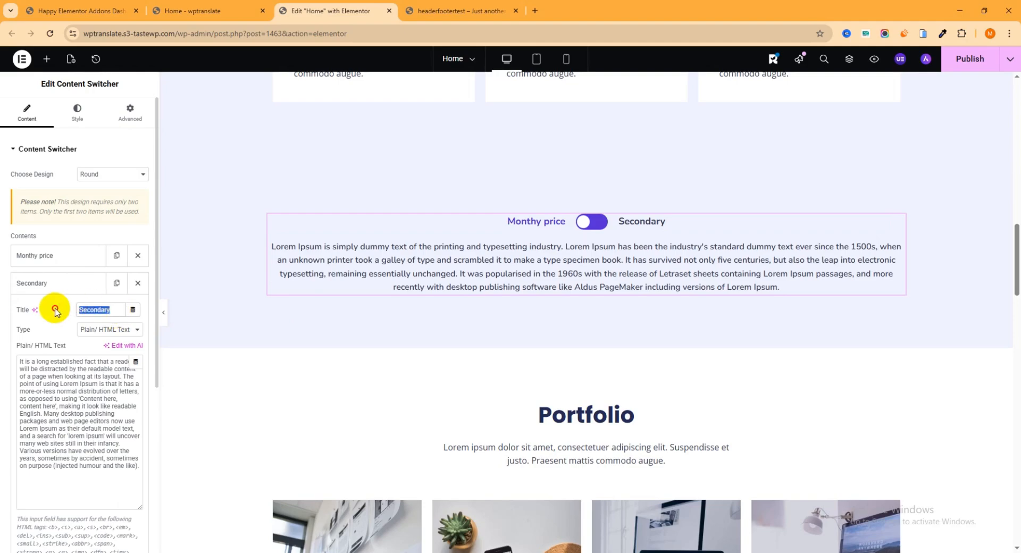
text(Yearly pr)
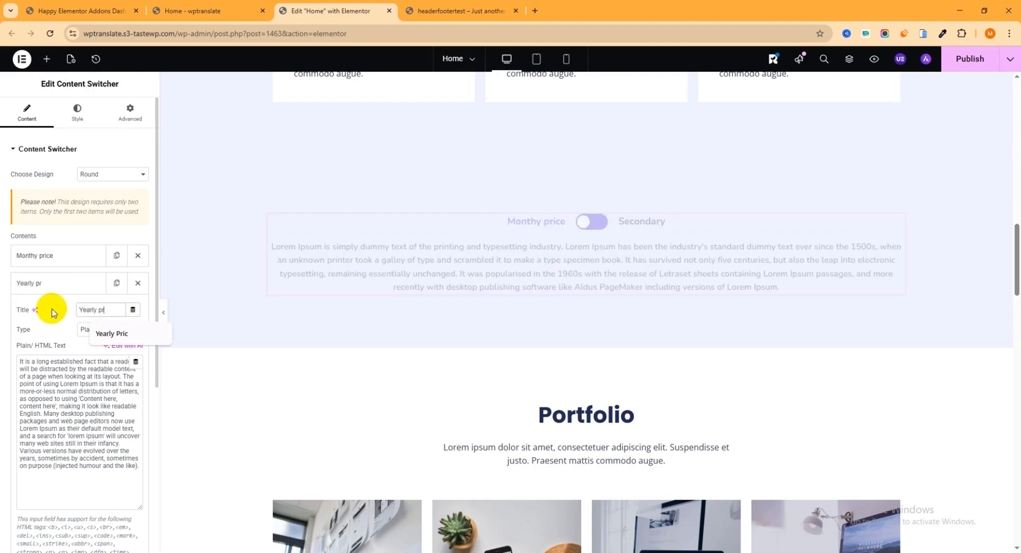
text(ice)
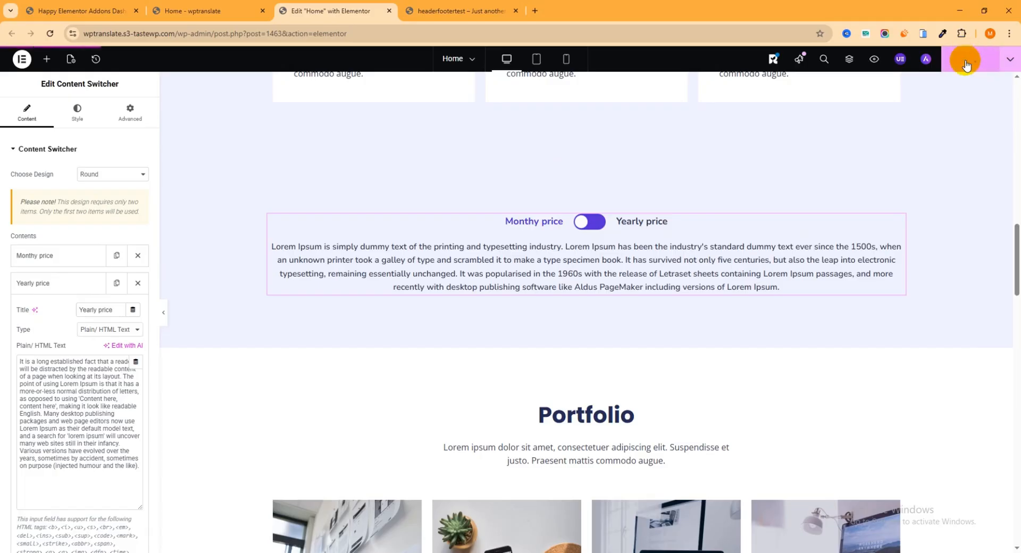
click(219, 11)
Reload the live home page and compare its price toggle with the headerfootertest pricing page.
click(50, 33)
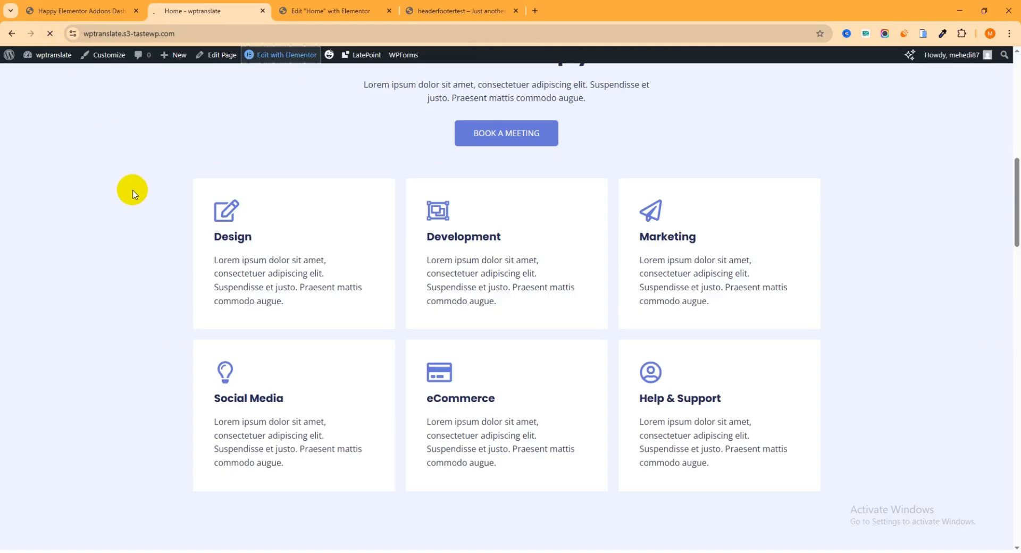
scroll(545, 317, down, 6)
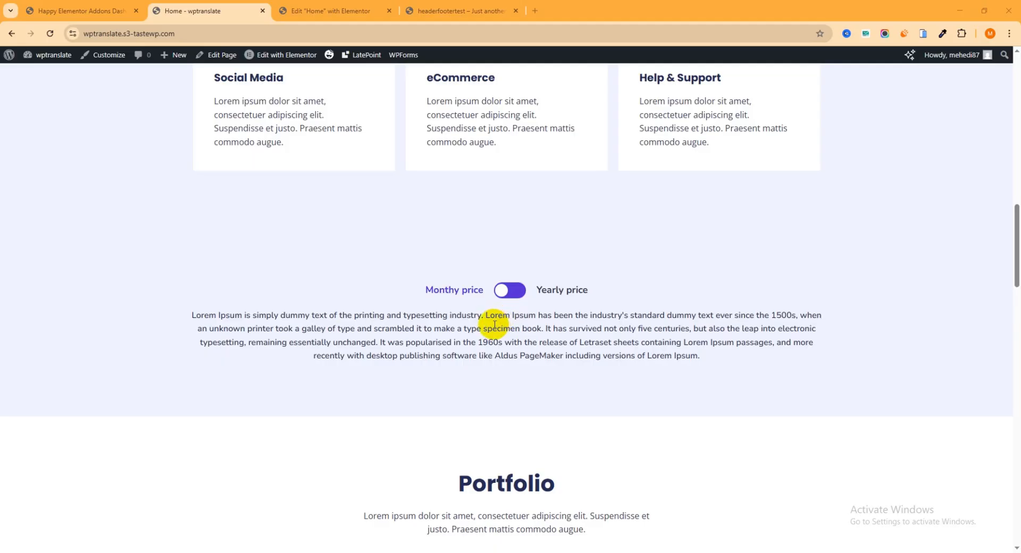
click(461, 11)
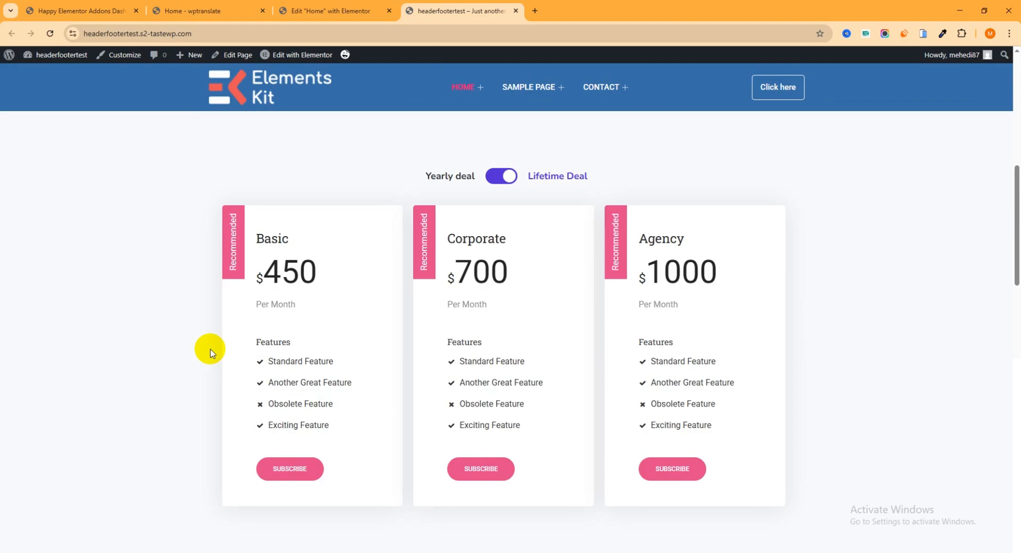
click(319, 10)
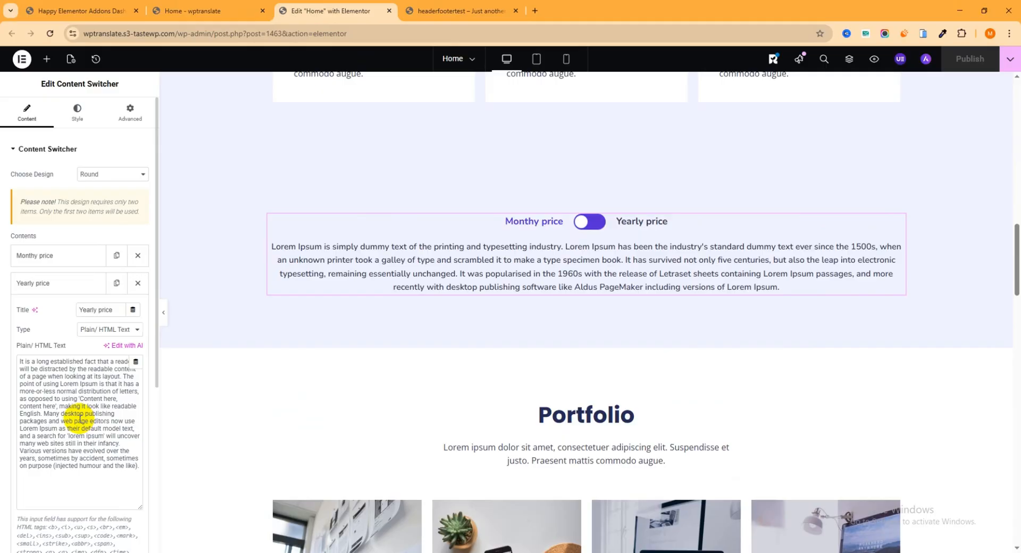
Show the top of the Happy Addons Widgets settings list, where Content Switcher is enabled.
click(96, 12)
scroll(156, 212, up, 20)
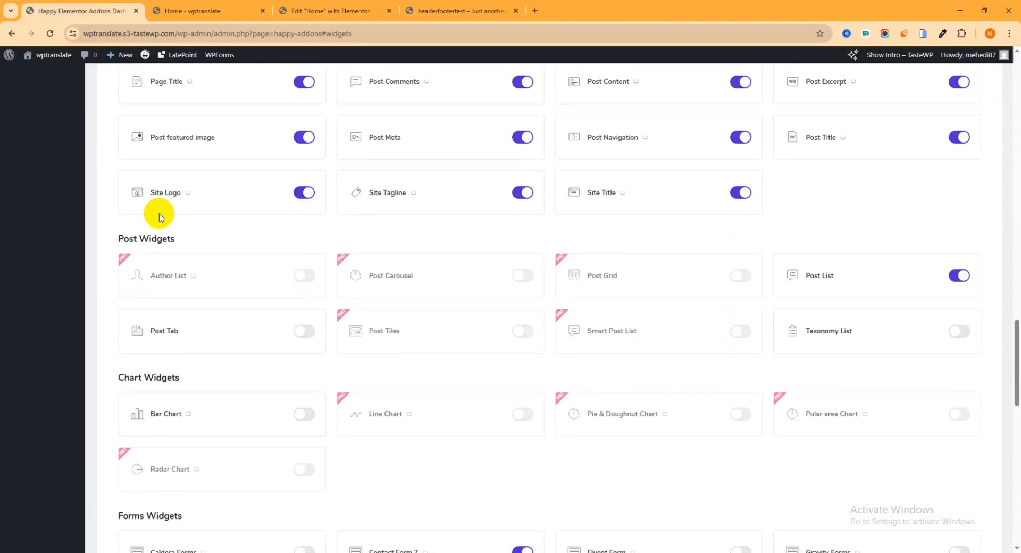
scroll(156, 211, up, 15)
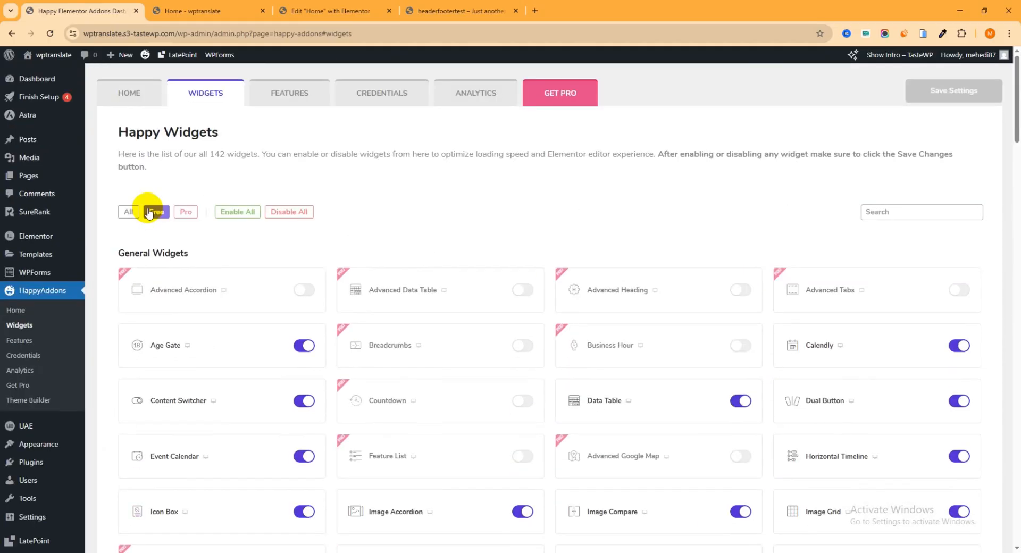
mouse_move(24, 244)
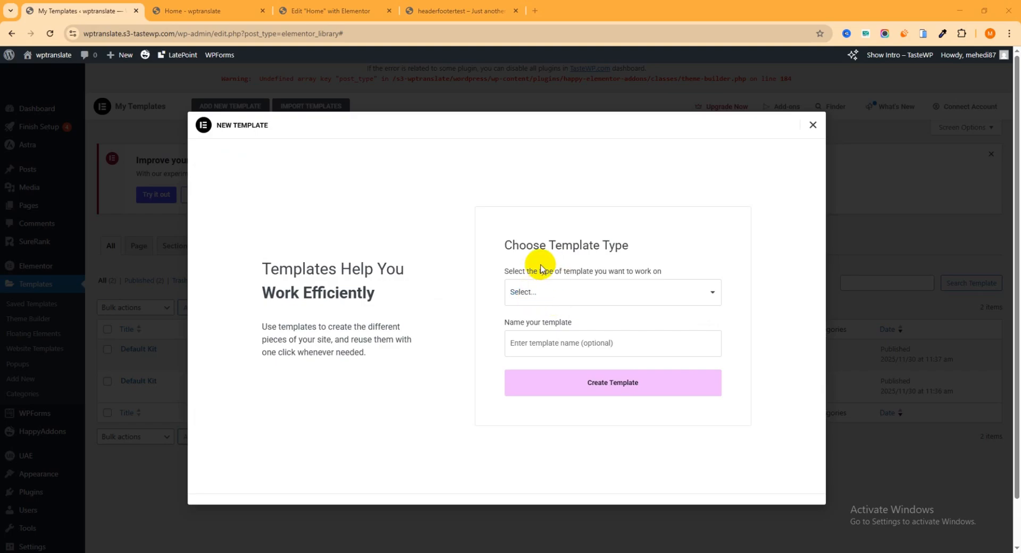
Create a Section-type template named 'Monthly price' and open it in Elementor.
click(561, 294)
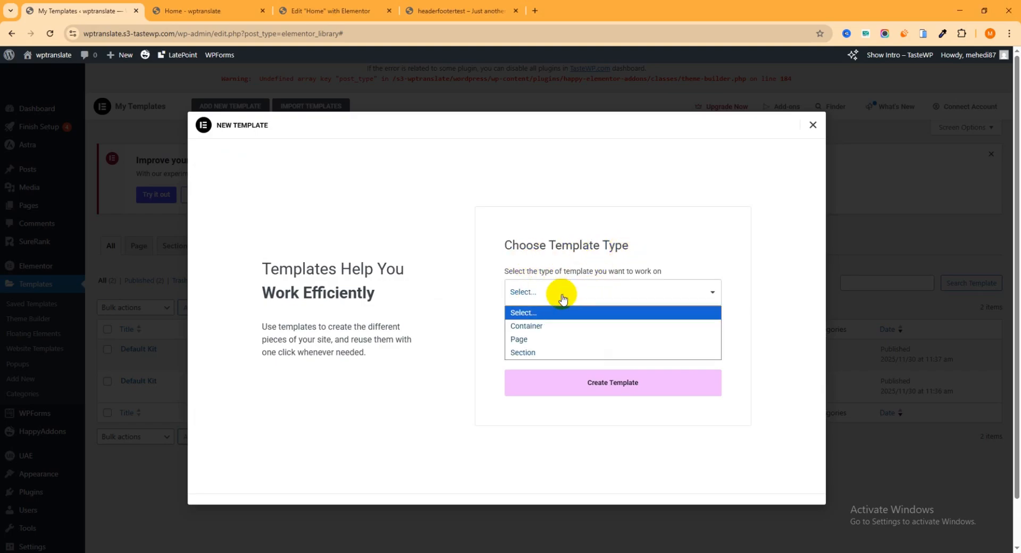
click(529, 352)
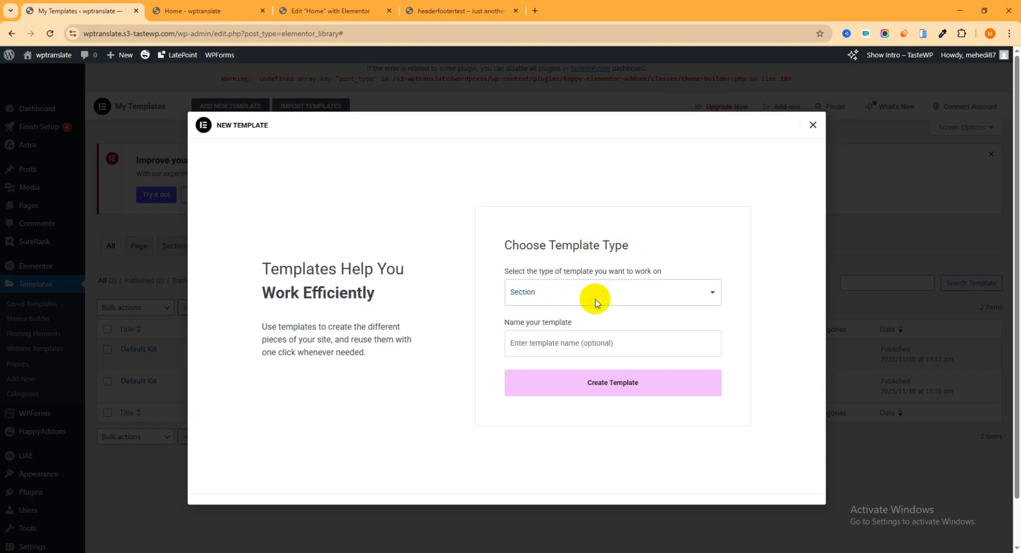
click(540, 343)
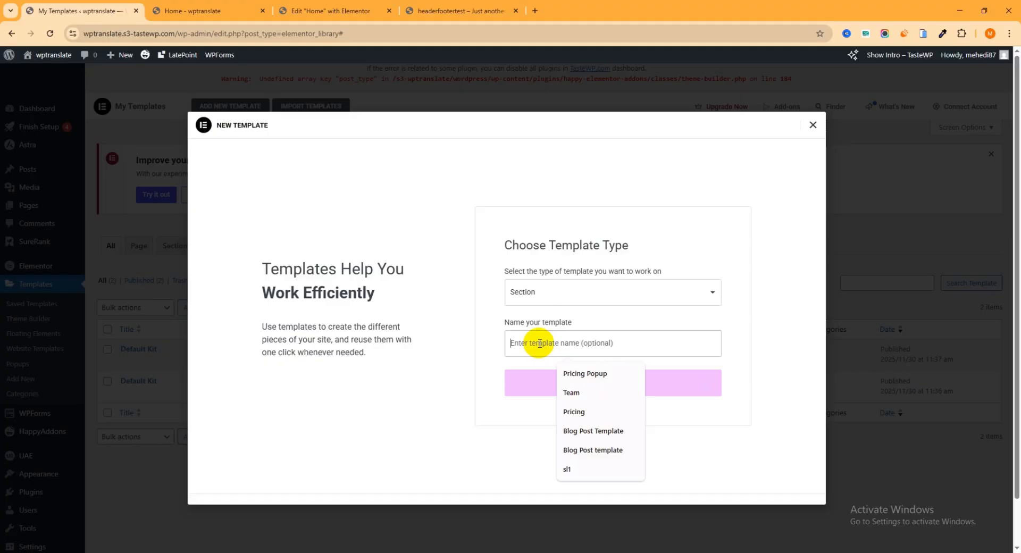
text(Month)
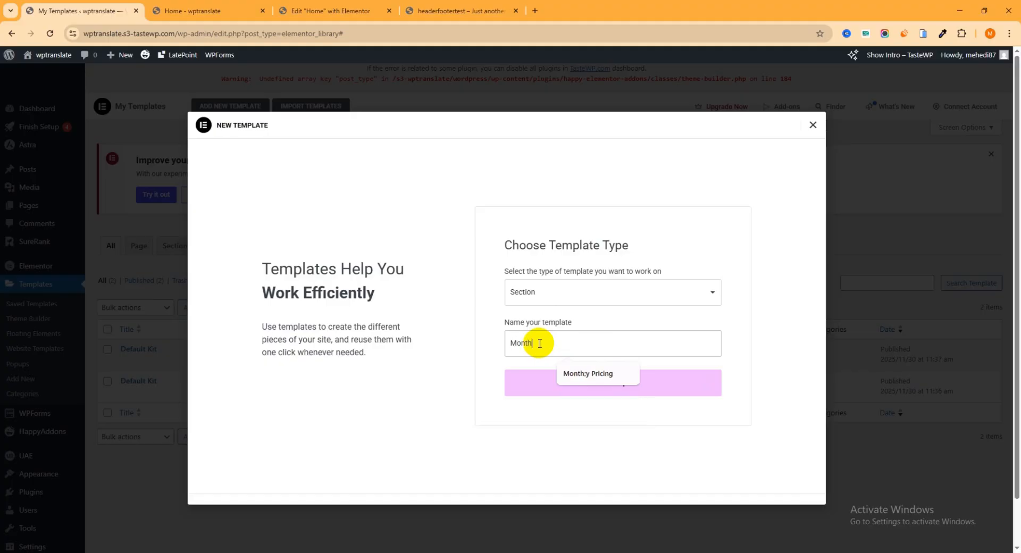
text(ly price)
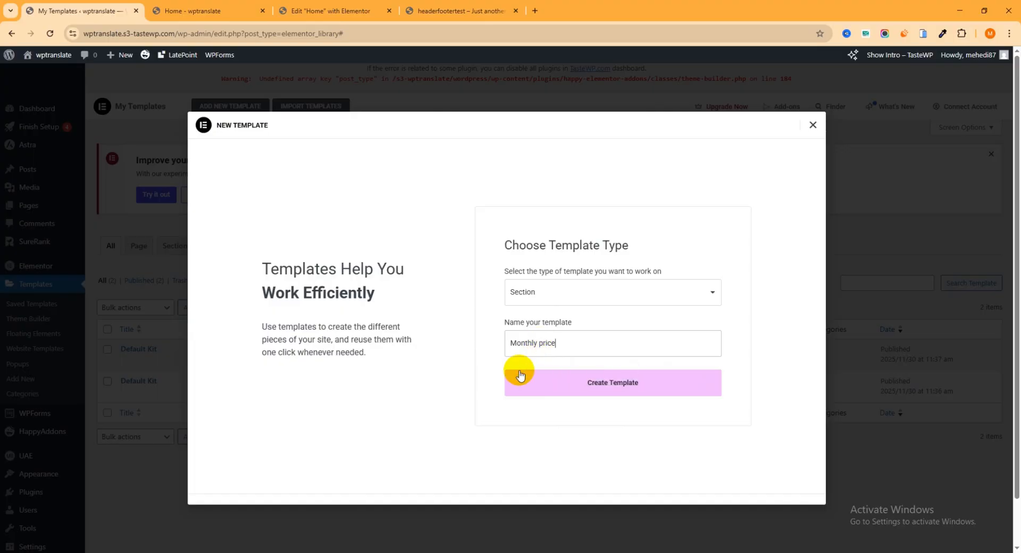
click(614, 386)
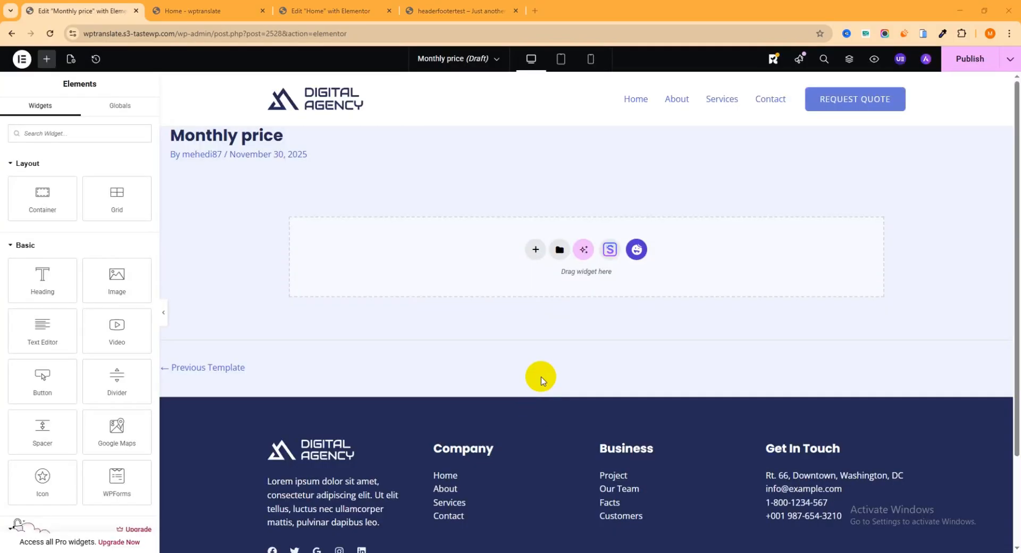
Add a flexbox container with two columns, then add a third column.
click(536, 250)
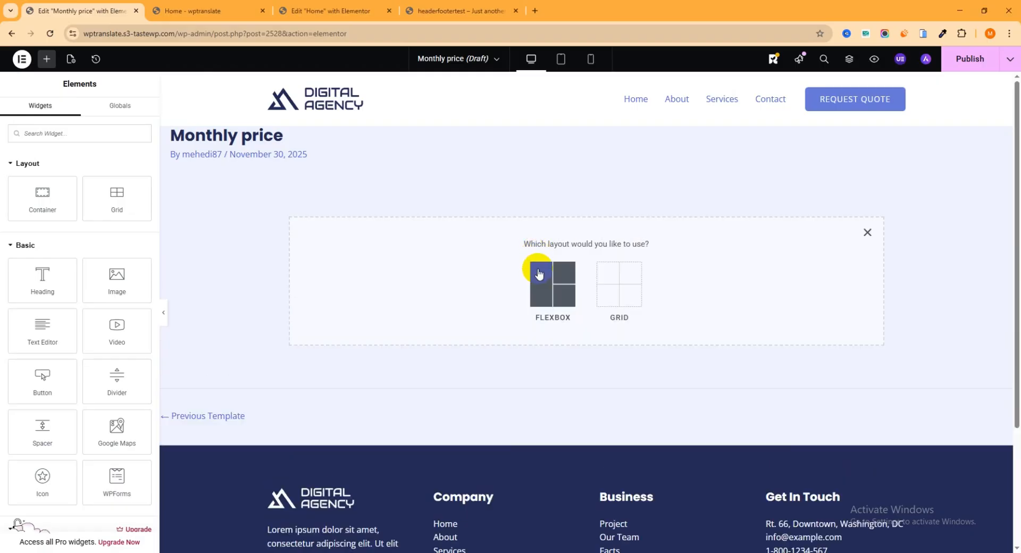
click(542, 311)
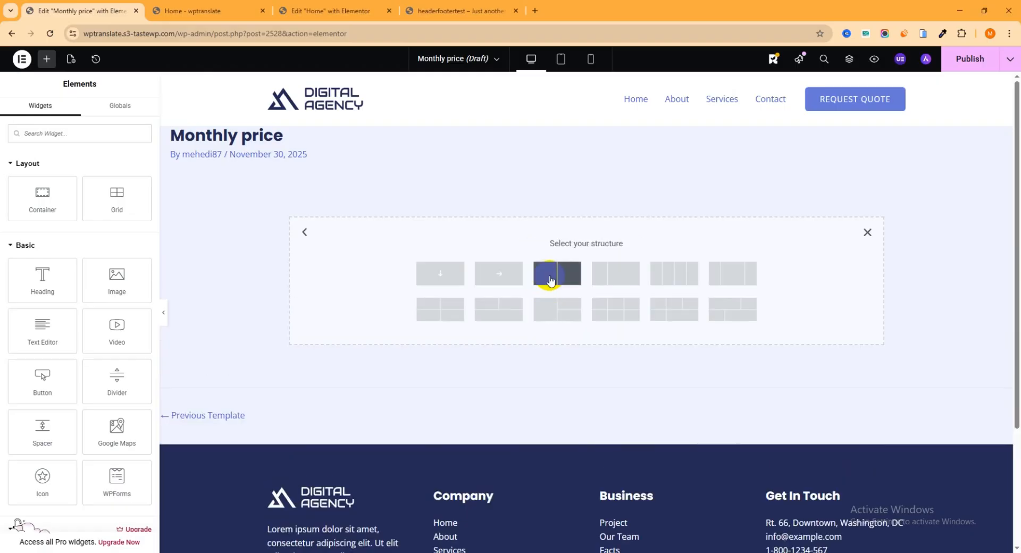
click(543, 275)
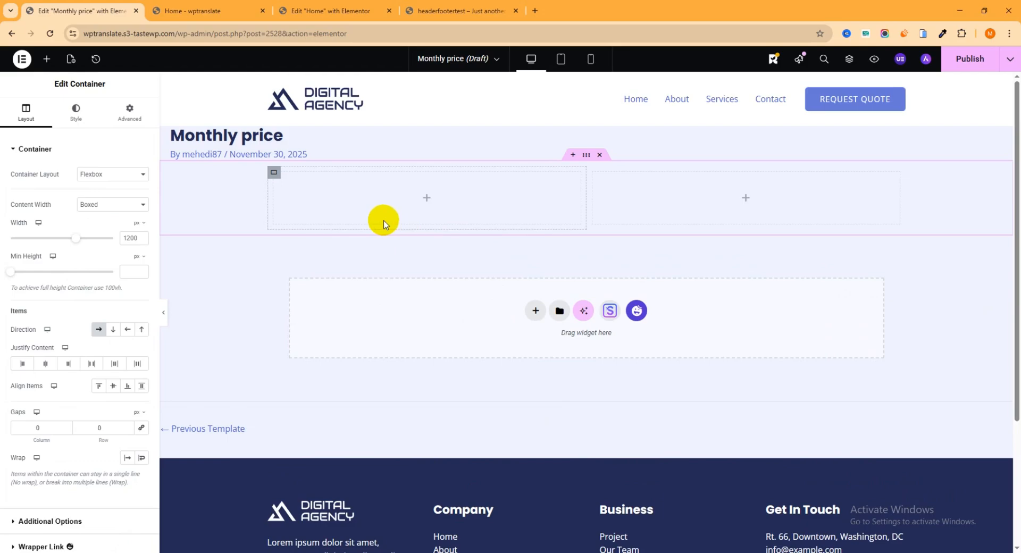
right_click(274, 174)
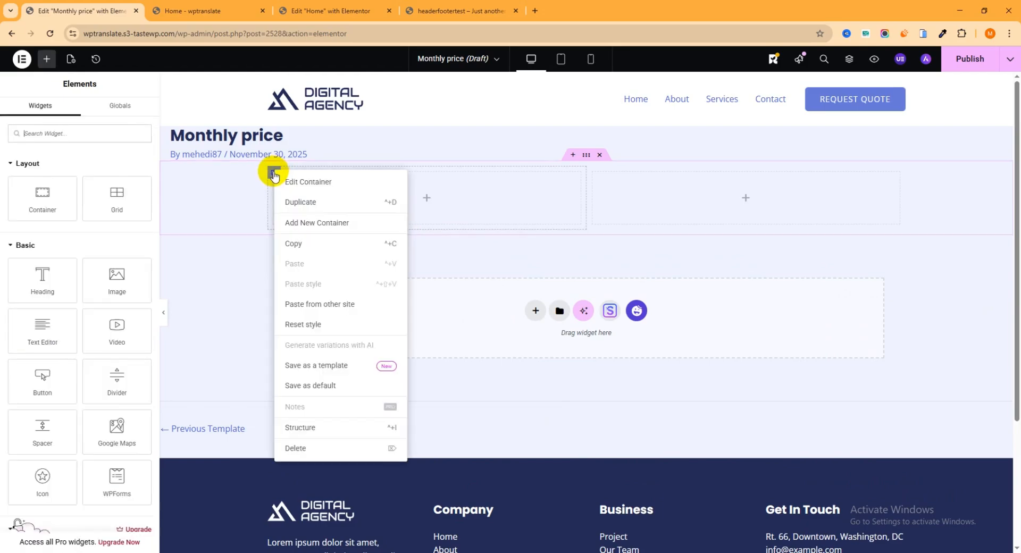
click(331, 223)
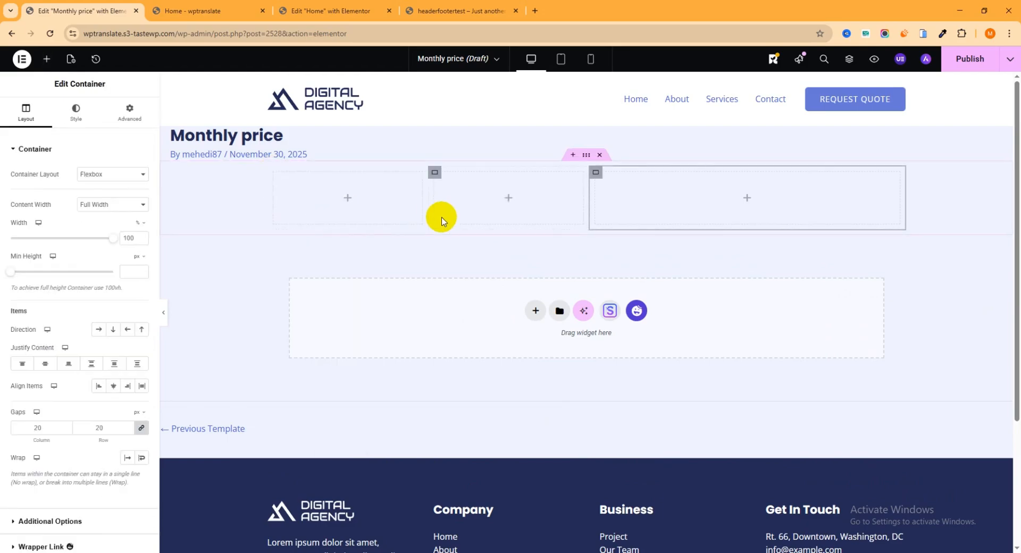
Set the width of each of the three columns to 33%.
click(275, 174)
double_click(126, 239)
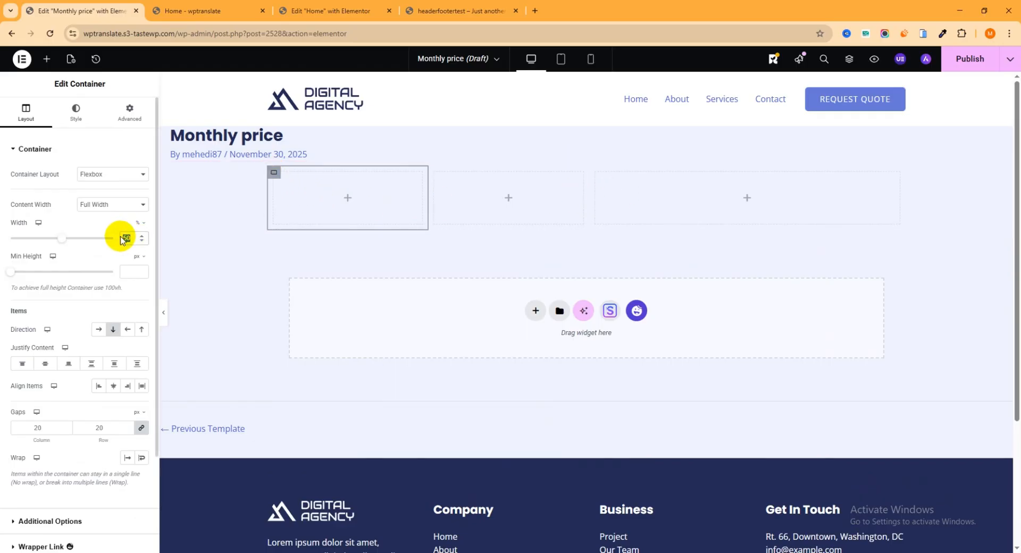
text(33)
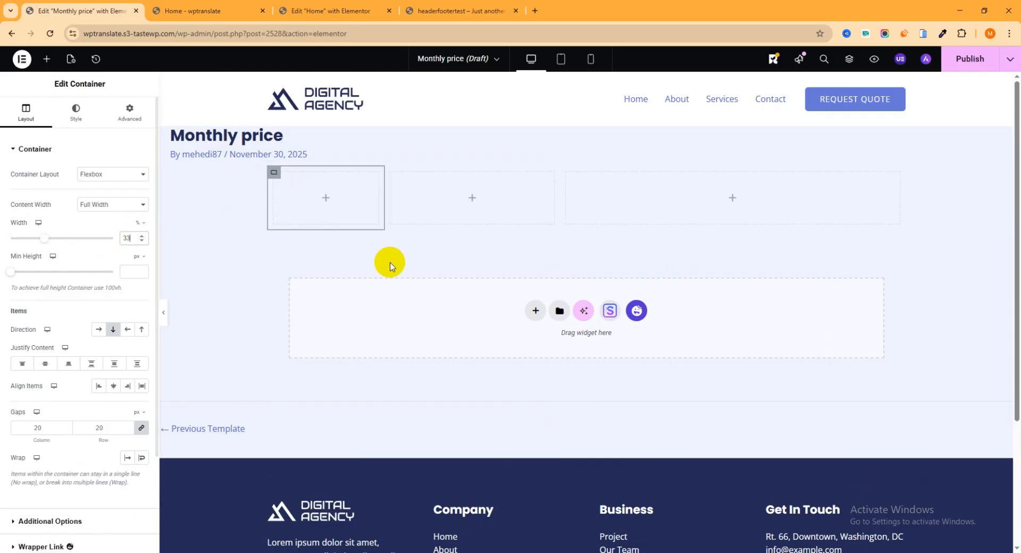
click(391, 174)
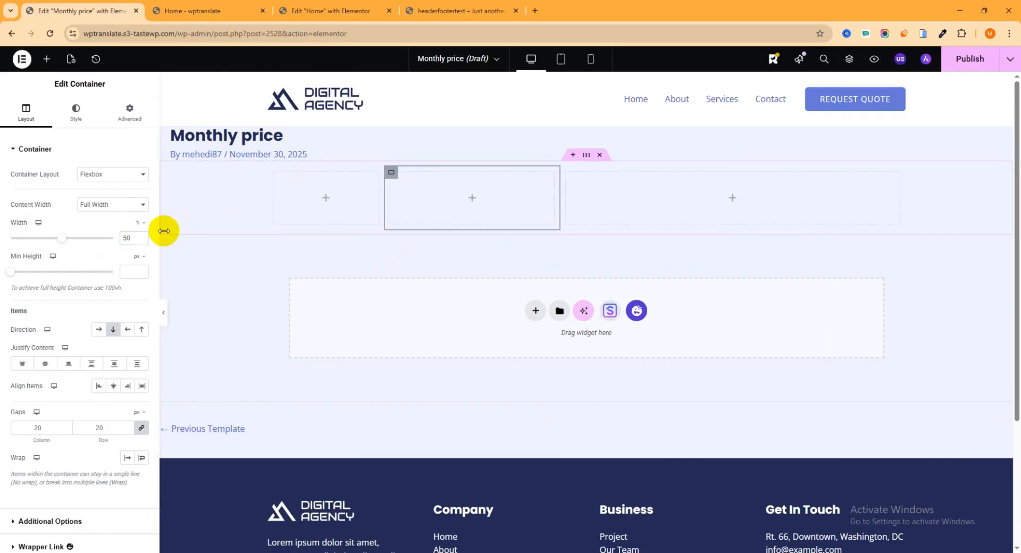
double_click(120, 239)
text(33)
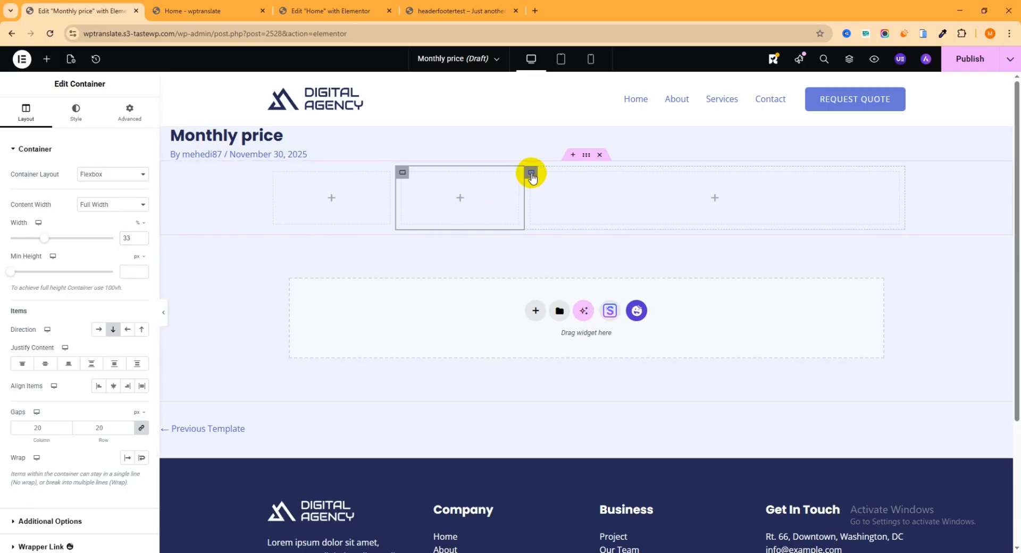
click(532, 173)
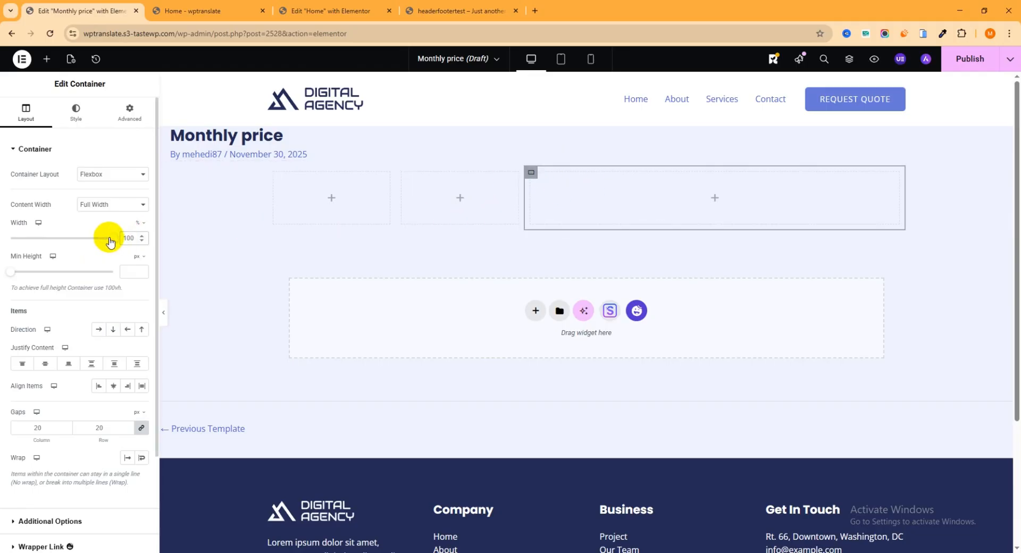
text(33)
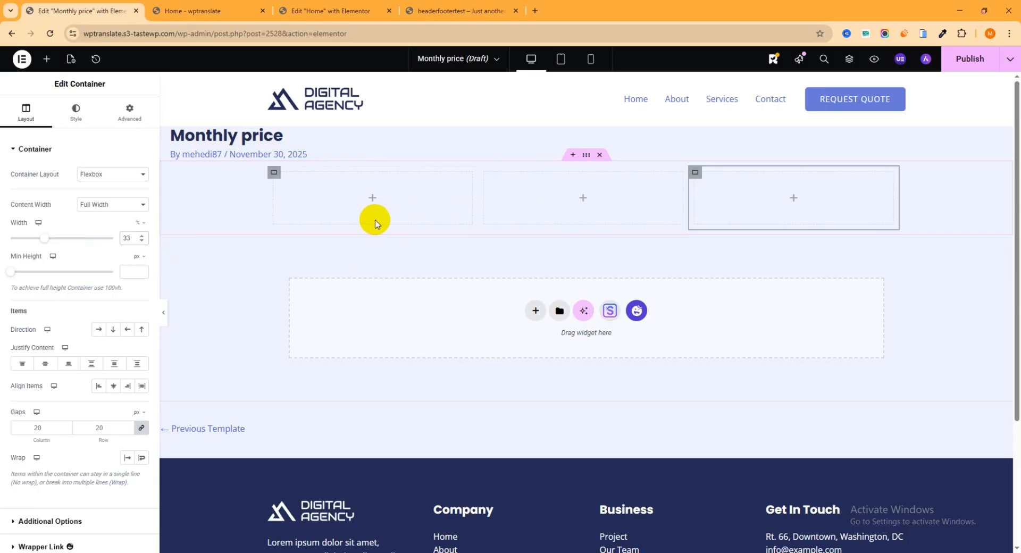
click(372, 202)
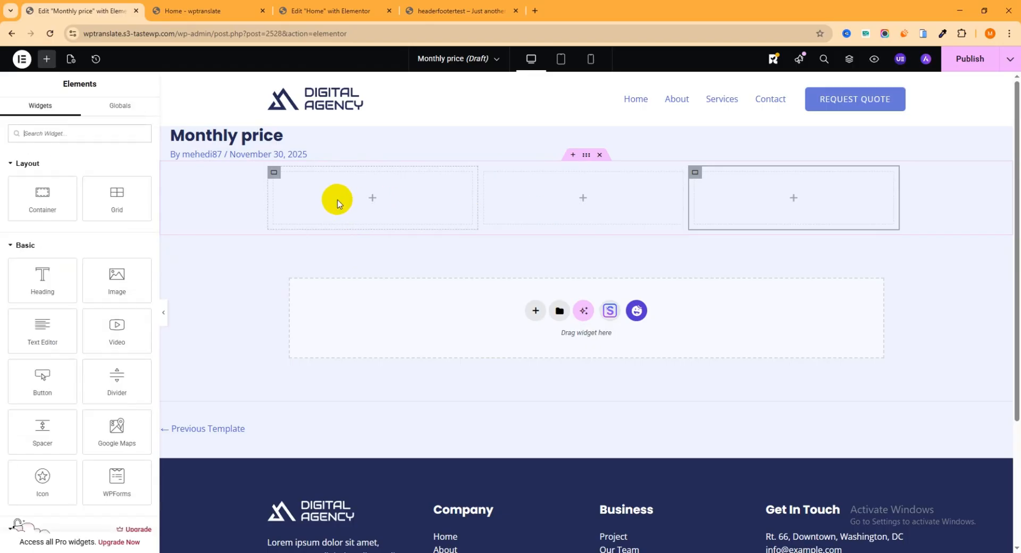
click(62, 132)
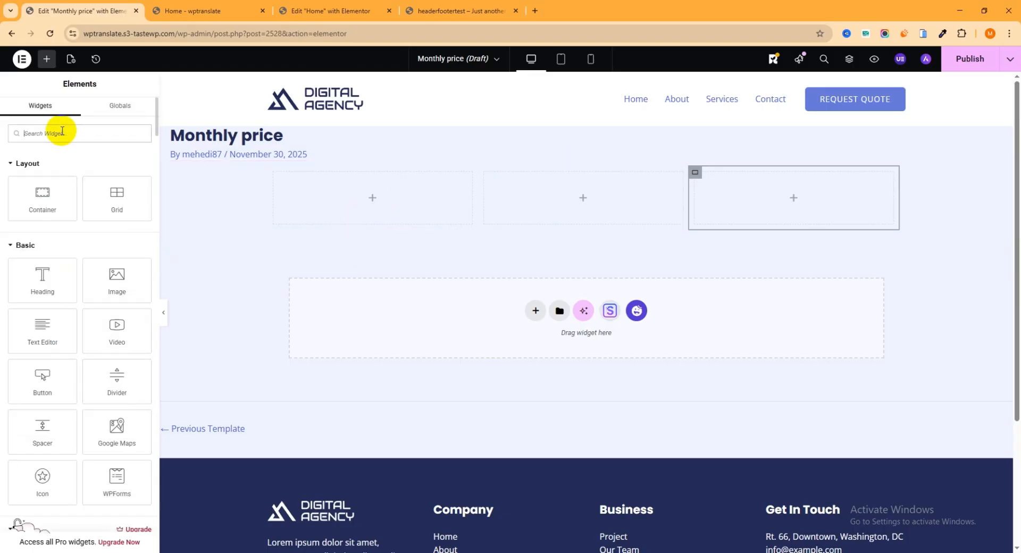
Drop a Pricing Table into the first column and review its Basic, $9.99 per month content.
text(p)
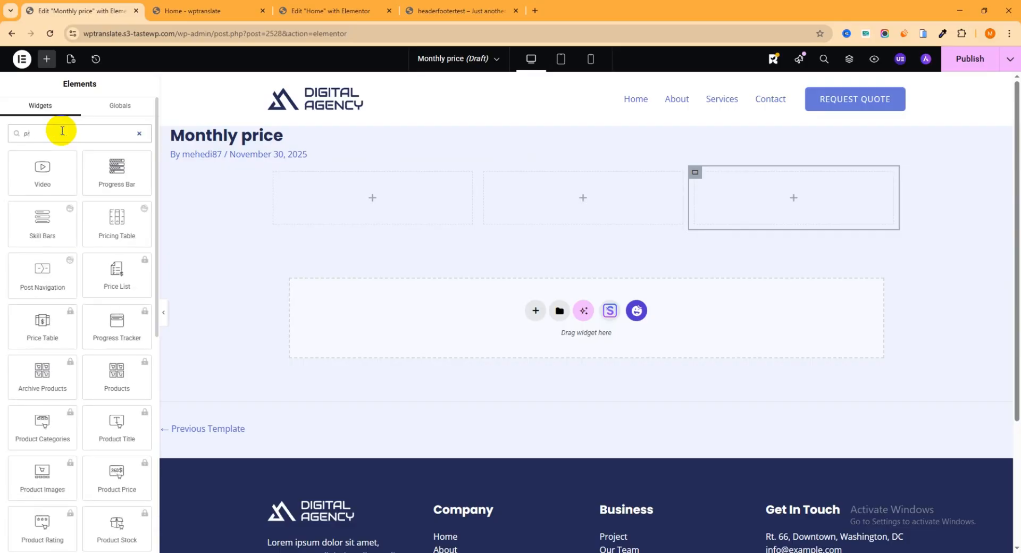
text(ricing)
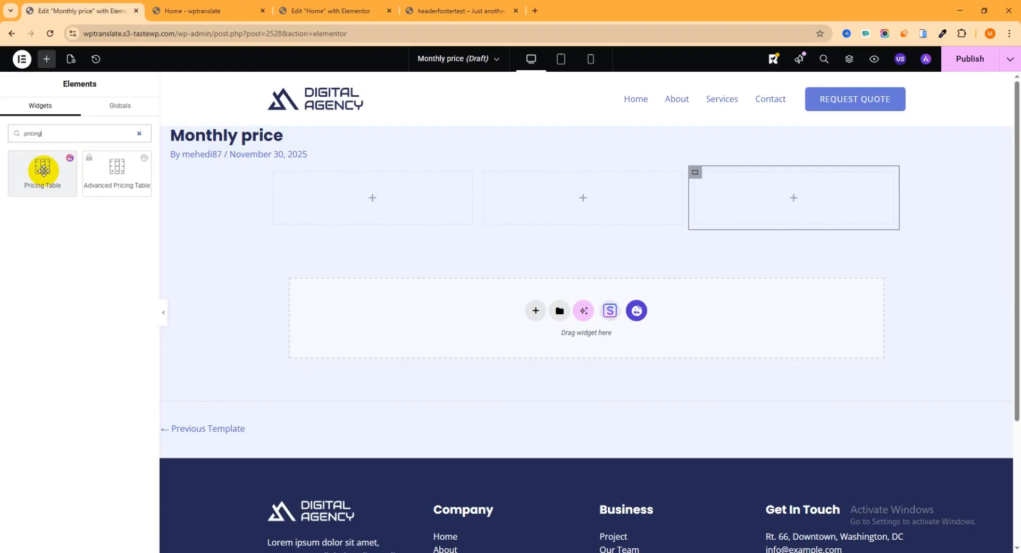
drag(39, 172, 385, 197)
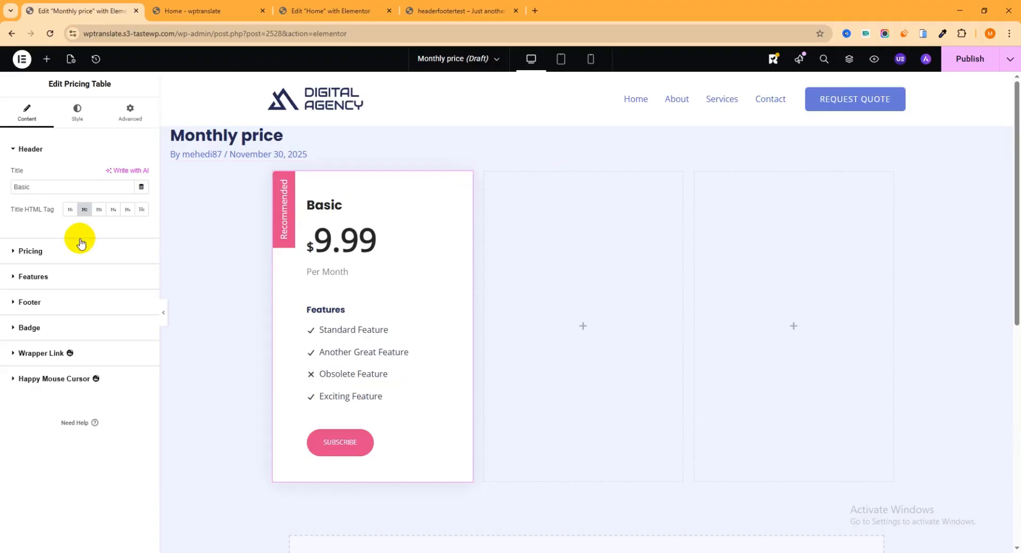
double_click(55, 184)
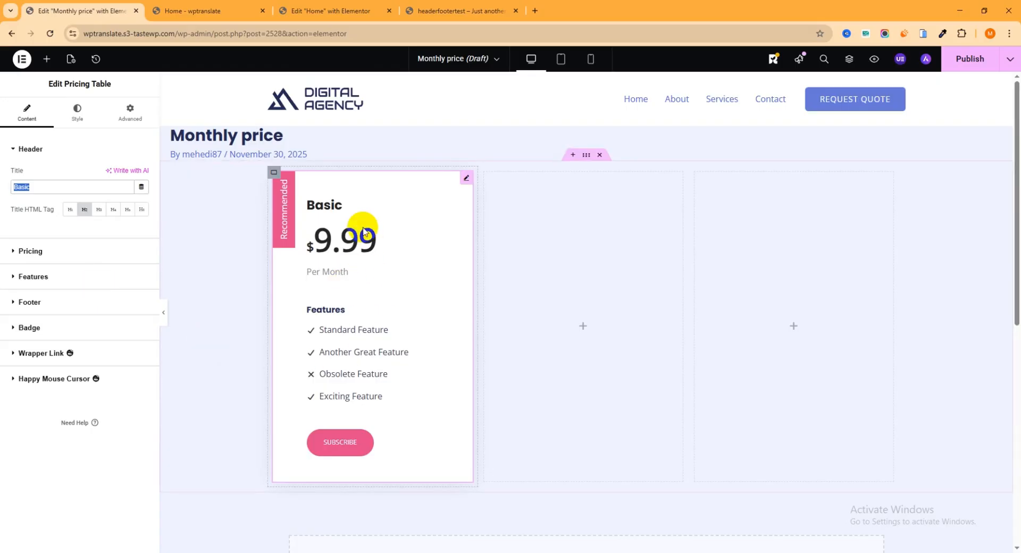
click(21, 251)
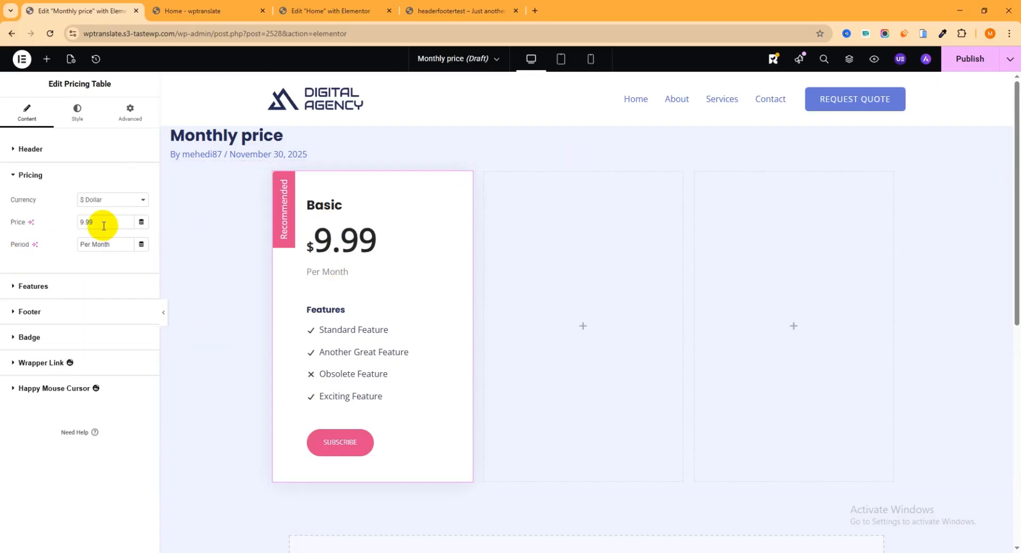
click(12, 288)
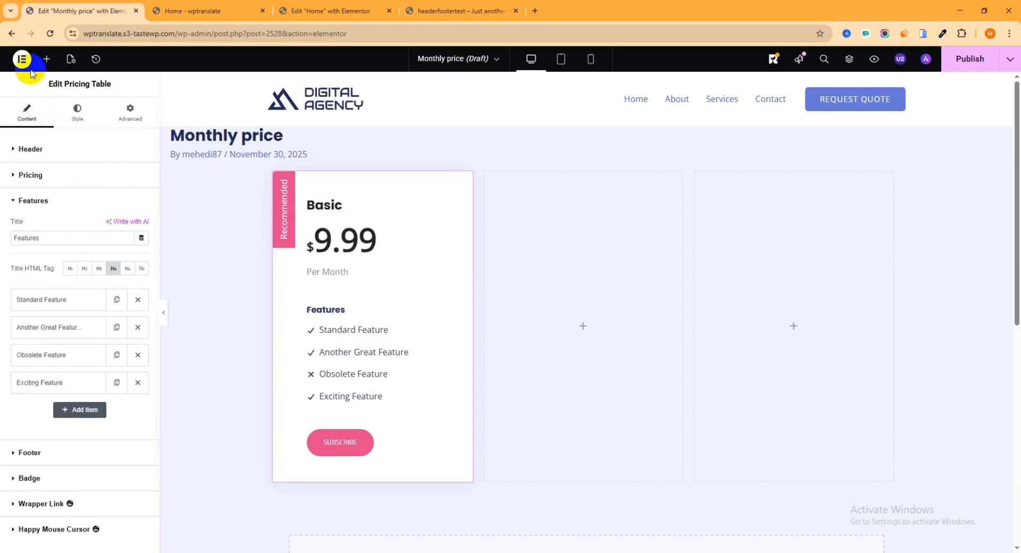
Add a Pricing Table to the second column and copy it.
click(48, 63)
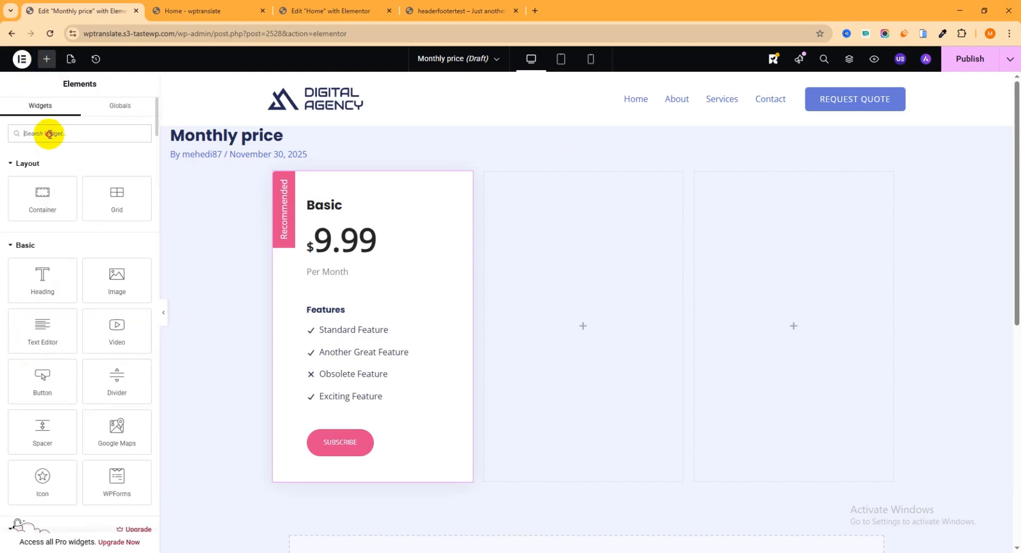
text(pric)
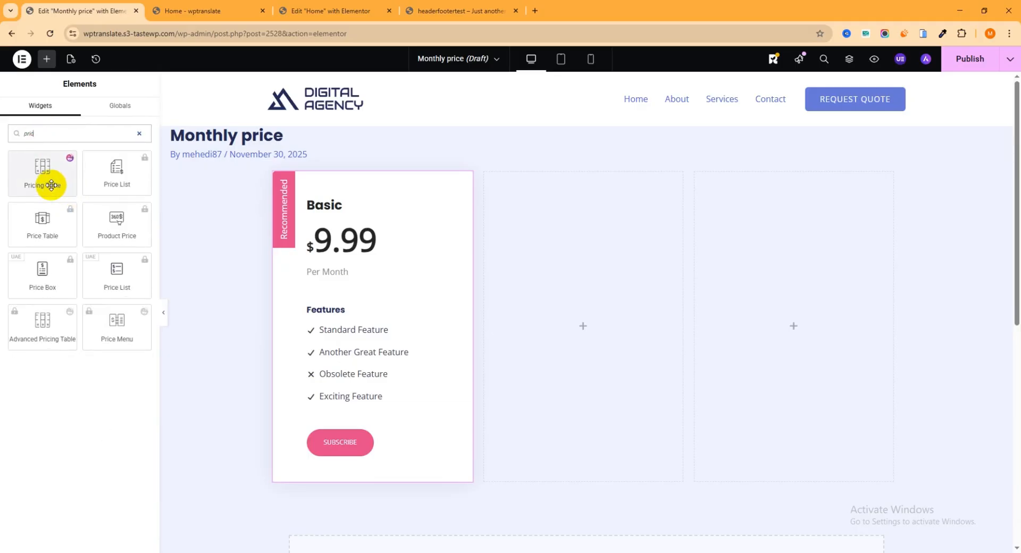
drag(50, 183, 640, 286)
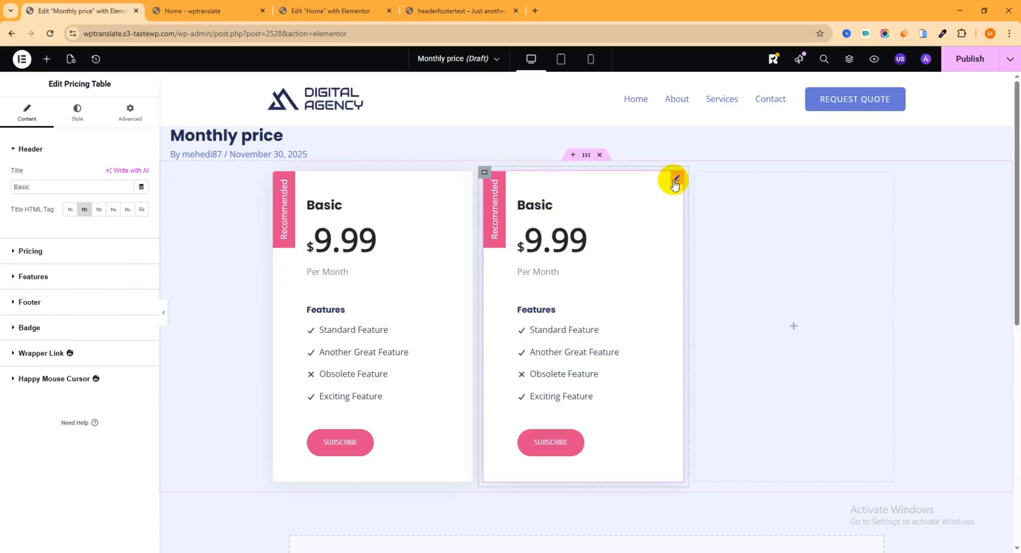
right_click(674, 180)
click(700, 234)
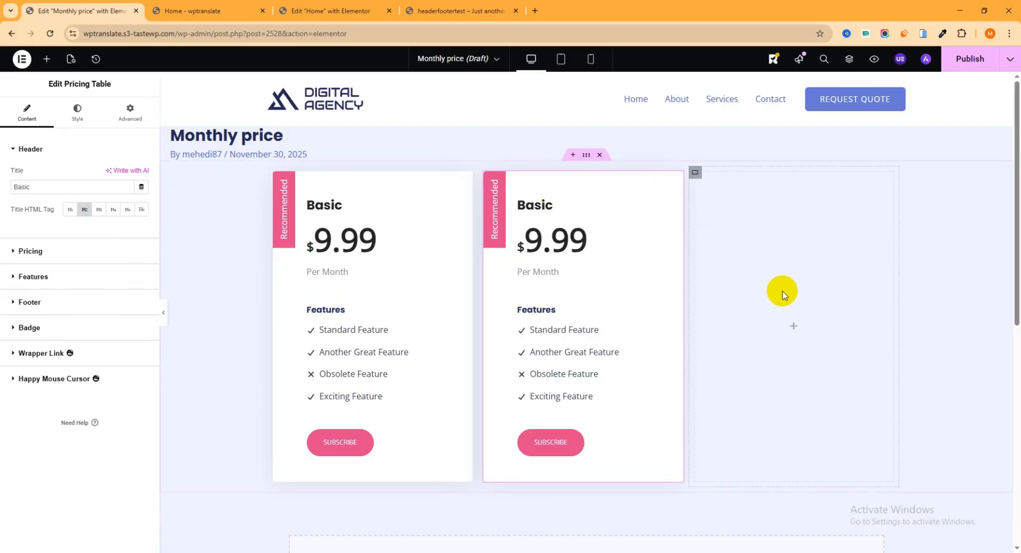
right_click(791, 332)
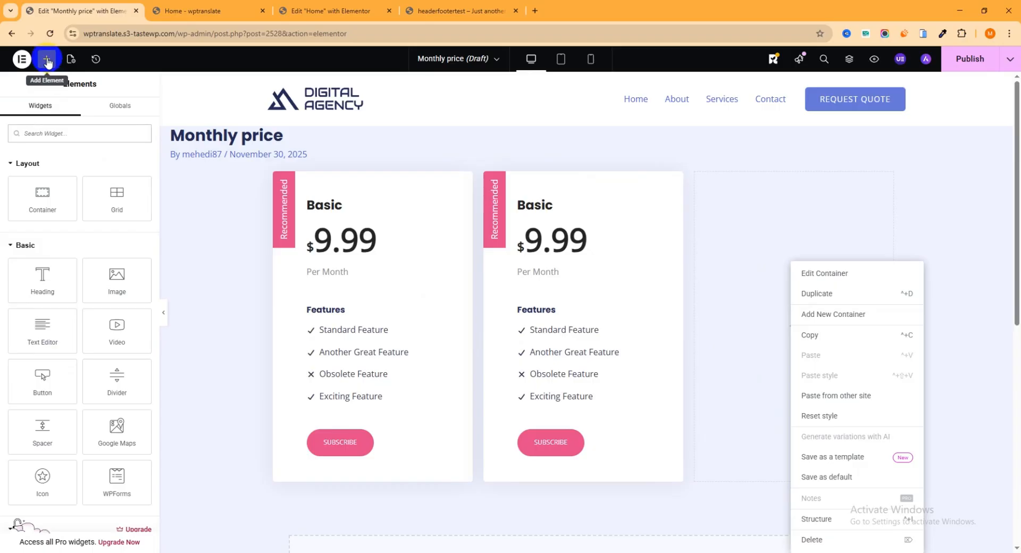
Add another Pricing Table to the third column, completing three matching Basic cards.
click(59, 129)
text(p)
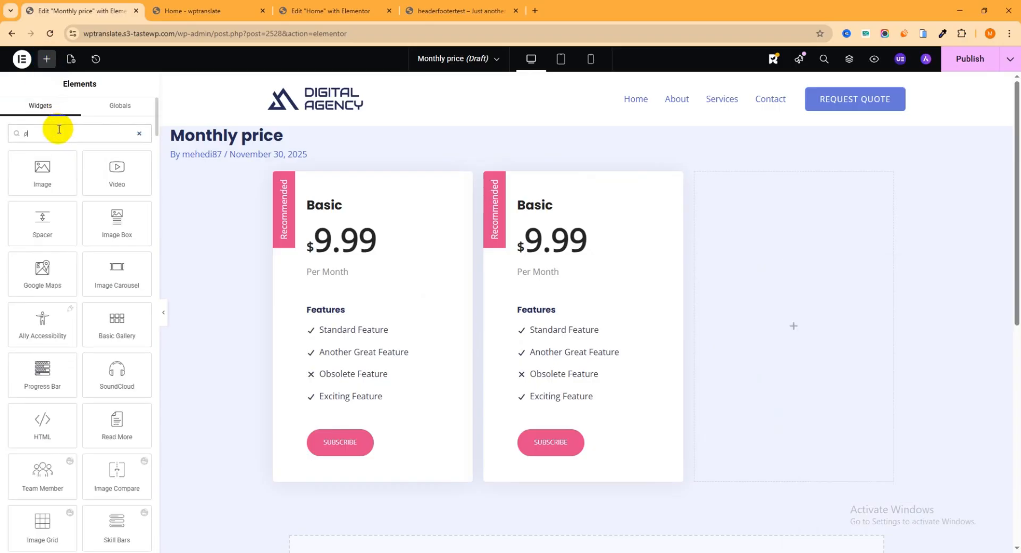
text(ricic)
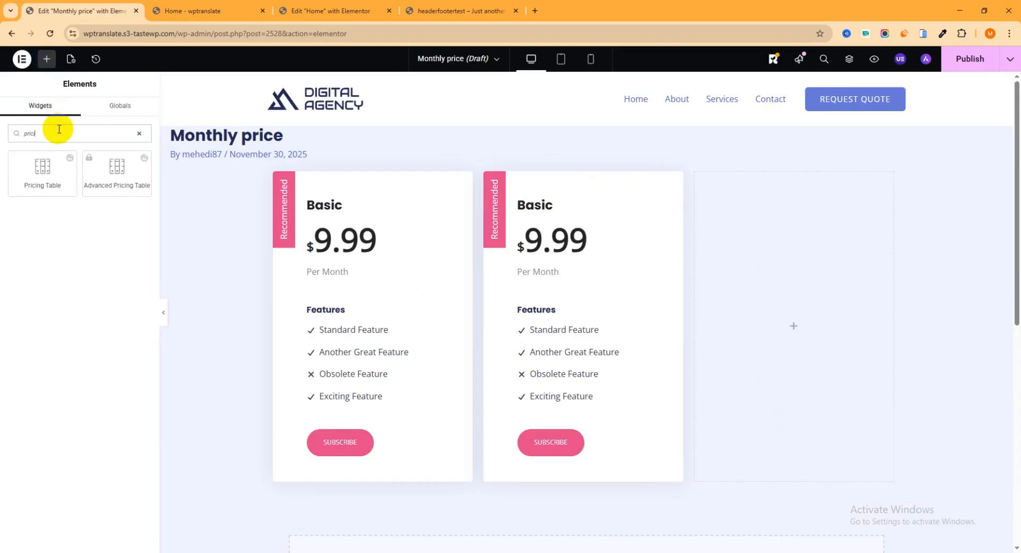
text(ng)
drag(48, 166, 825, 261)
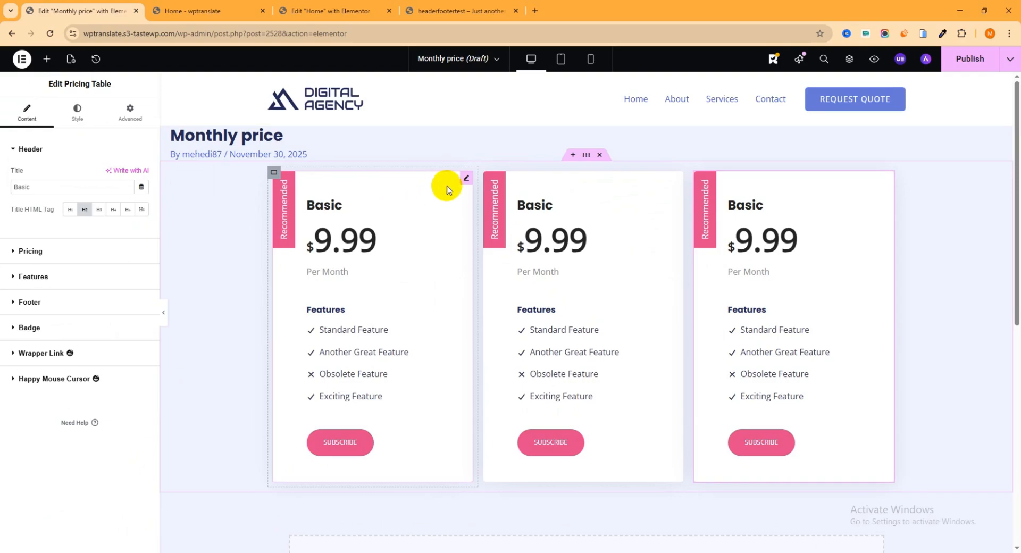
click(468, 181)
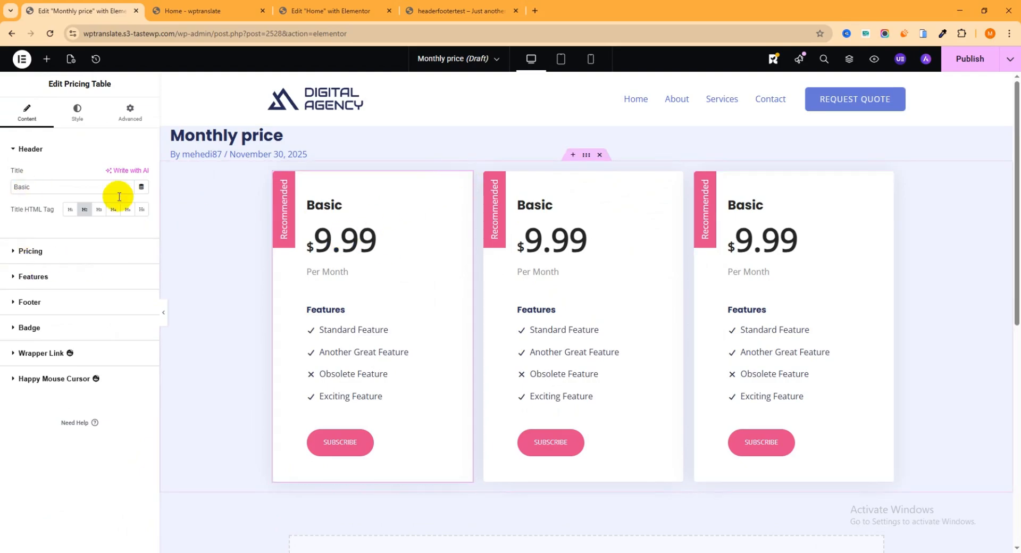
Set the three cards' prices to $50, $99 and $150.
click(32, 252)
drag(109, 223, 44, 225)
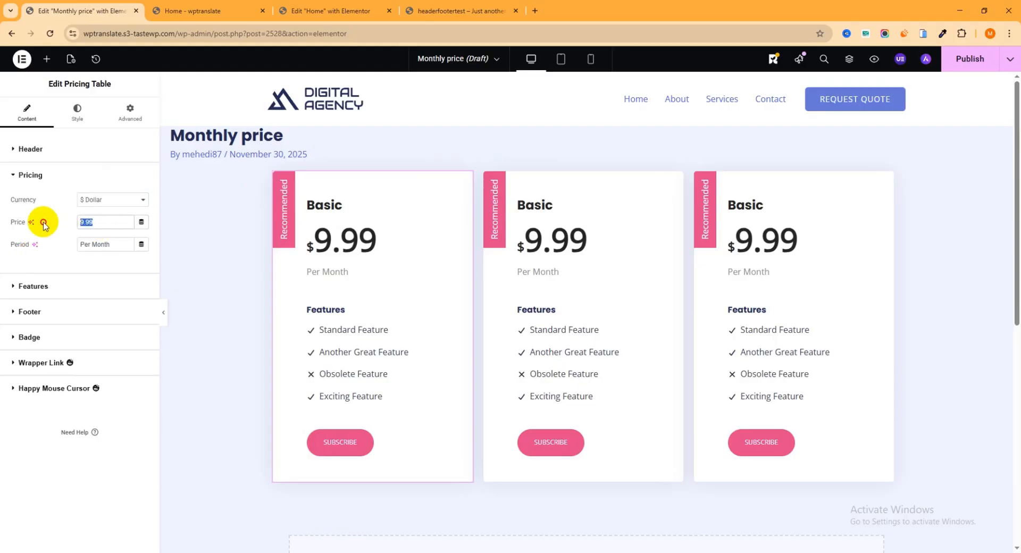
text(50)
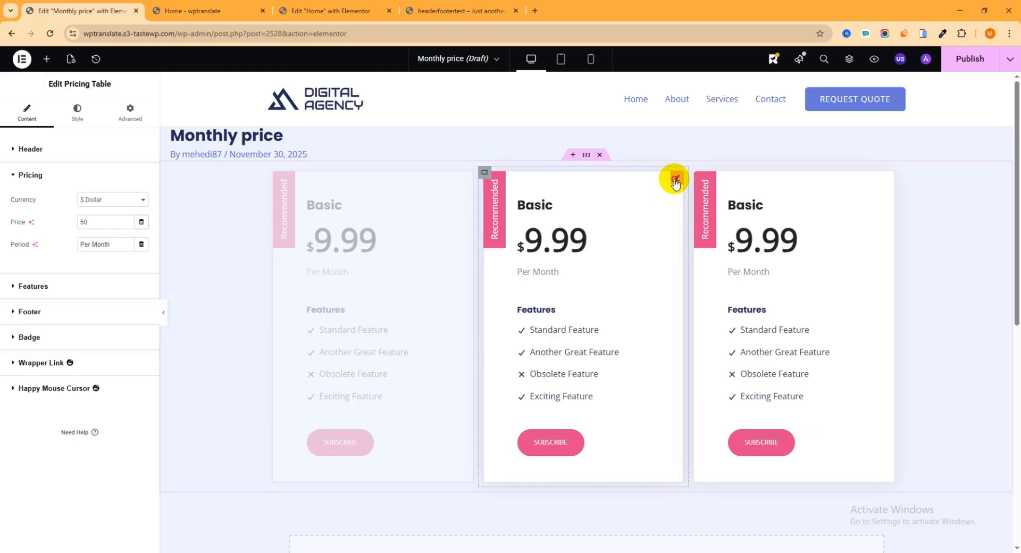
click(675, 181)
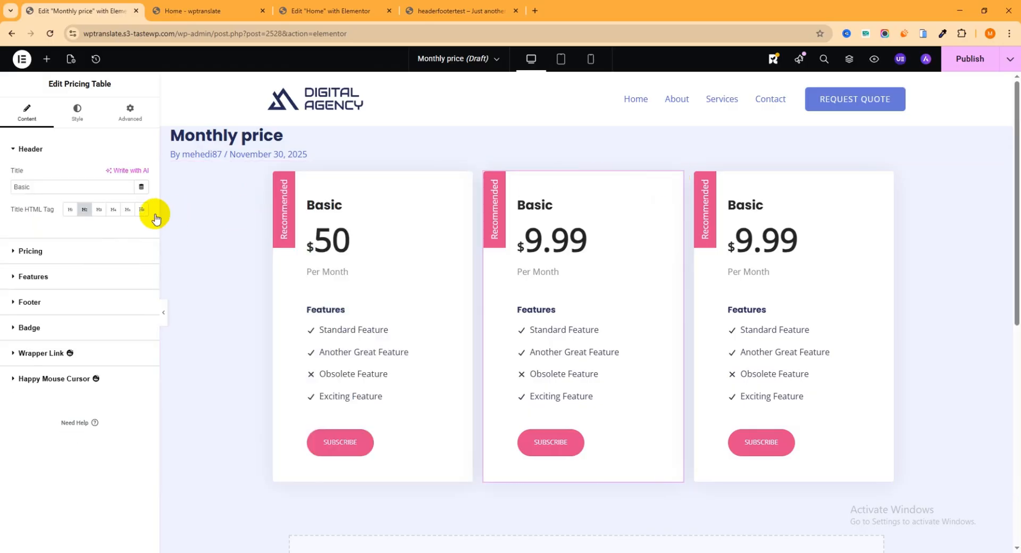
click(30, 251)
drag(103, 222, 39, 227)
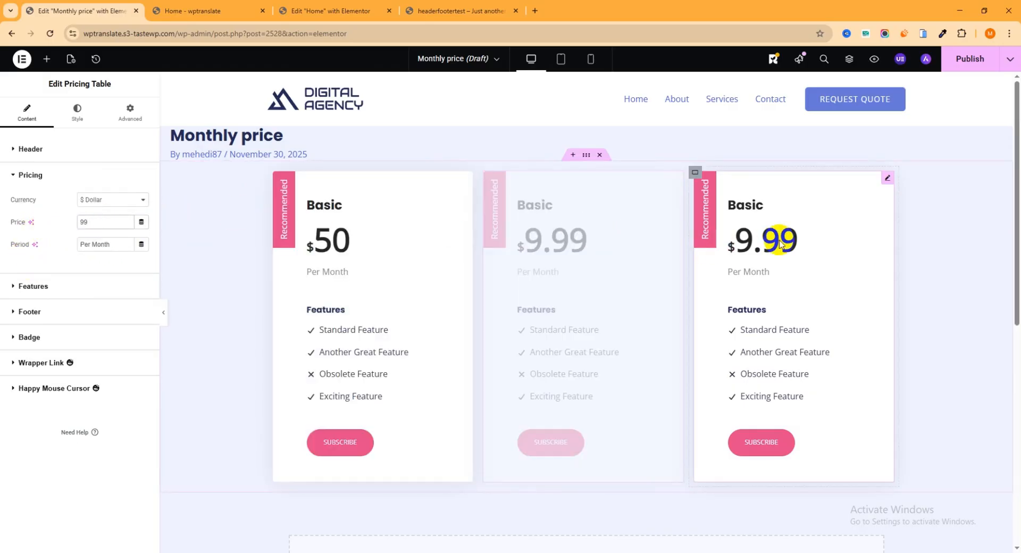
click(884, 180)
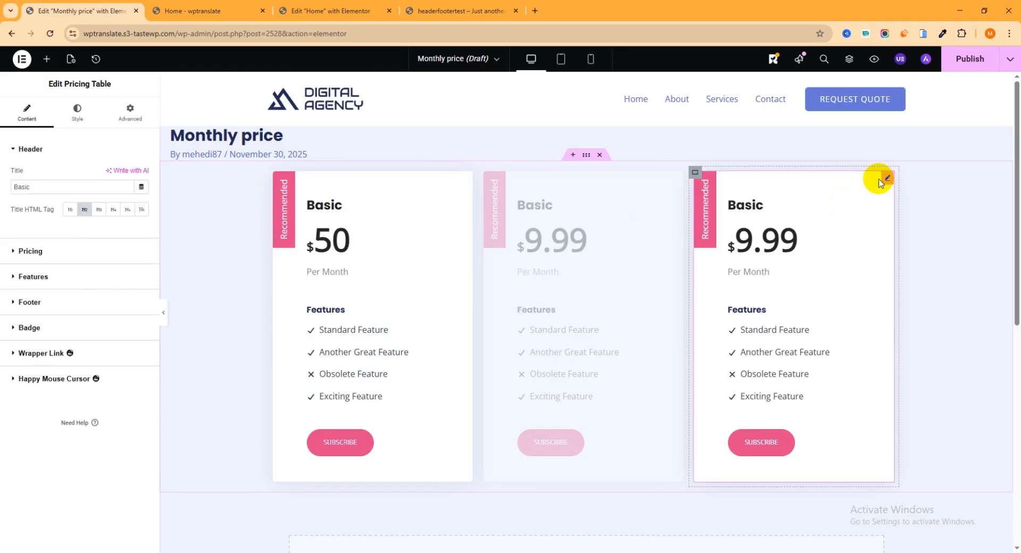
click(44, 252)
drag(106, 226, 10, 230)
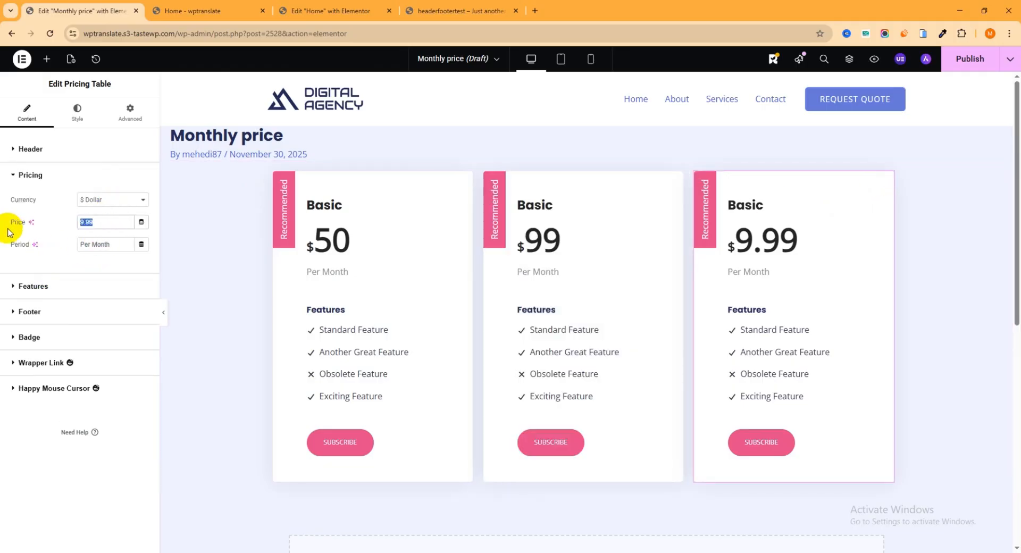
text(150)
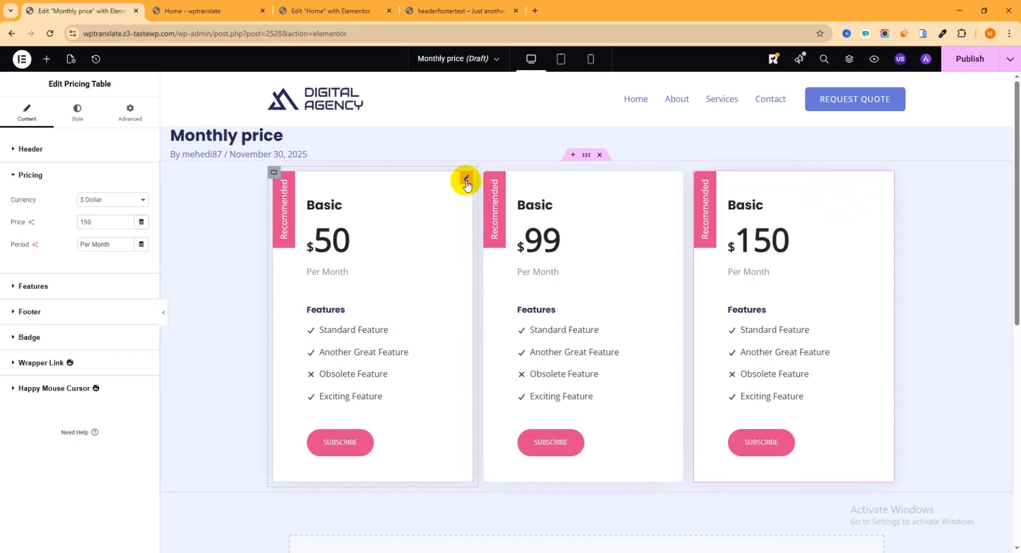
Expand the left card's Standard Feature item and publish the Monthly price section.
click(466, 183)
click(12, 276)
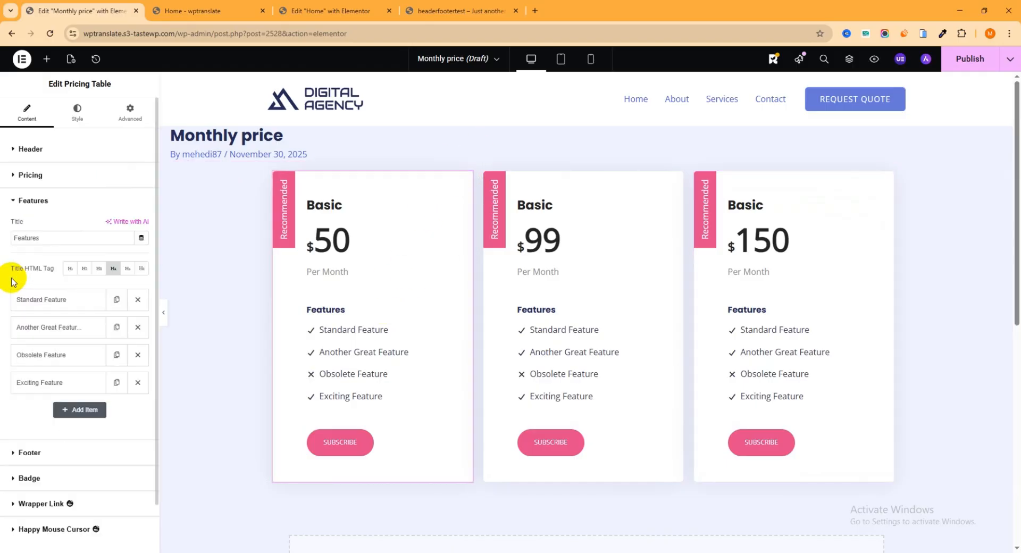
click(53, 300)
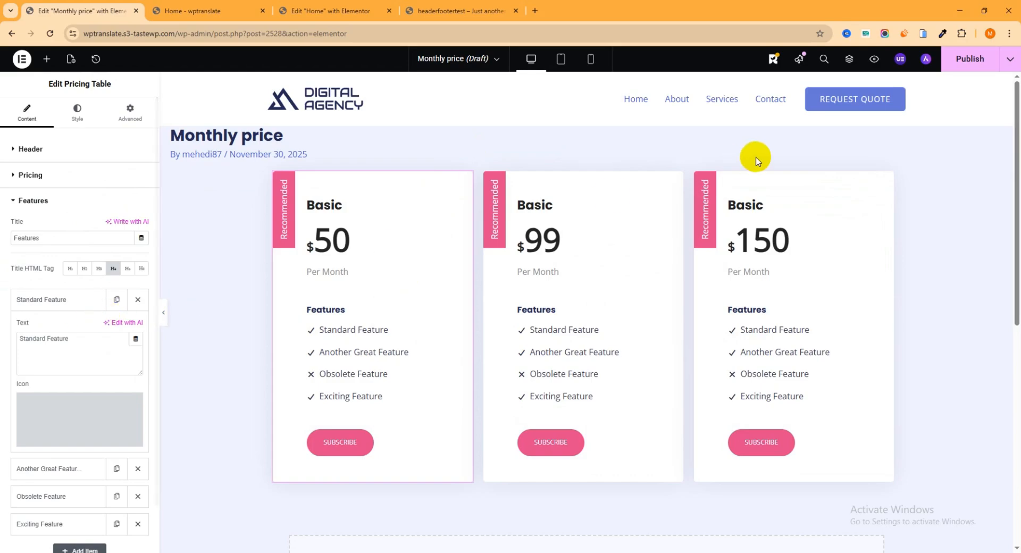
click(969, 61)
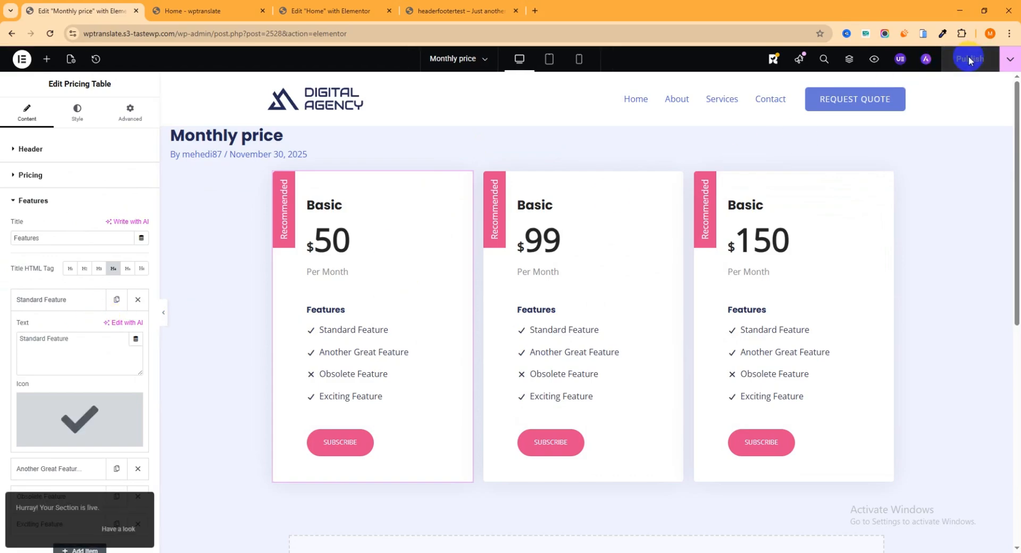
Open the WordPress Dashboard in a new tab from the home page's admin bar.
click(230, 20)
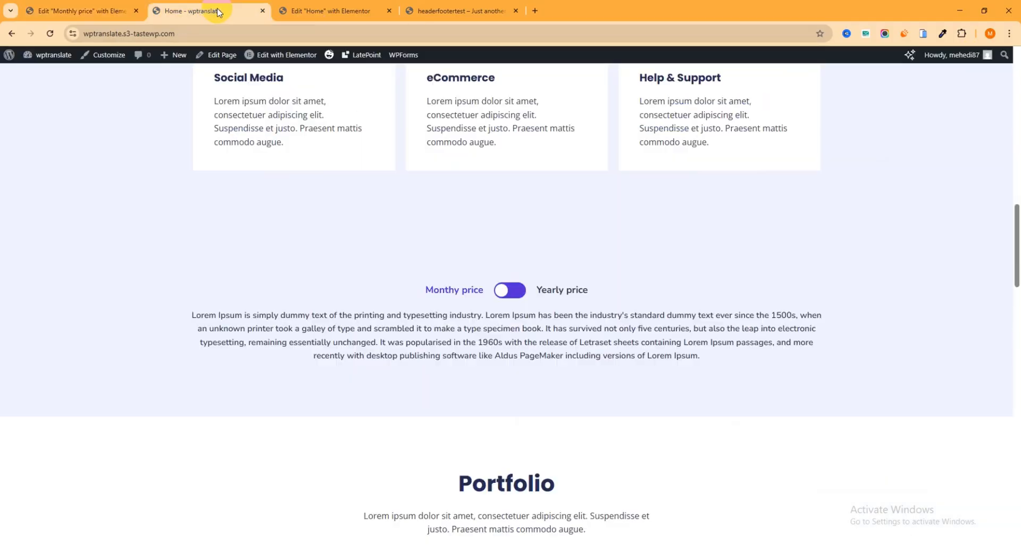
mouse_move(54, 58)
right_click(45, 76)
click(66, 87)
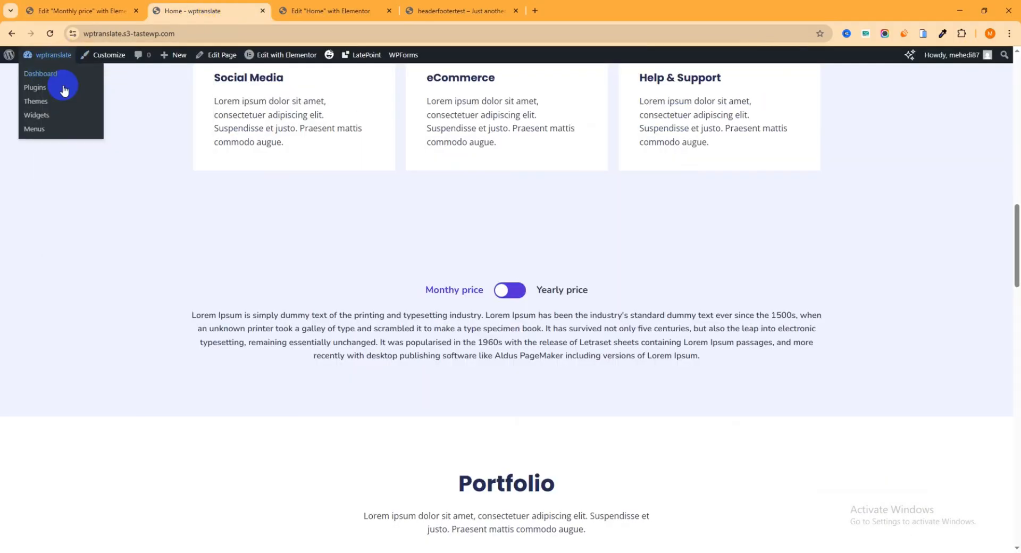
click(330, 11)
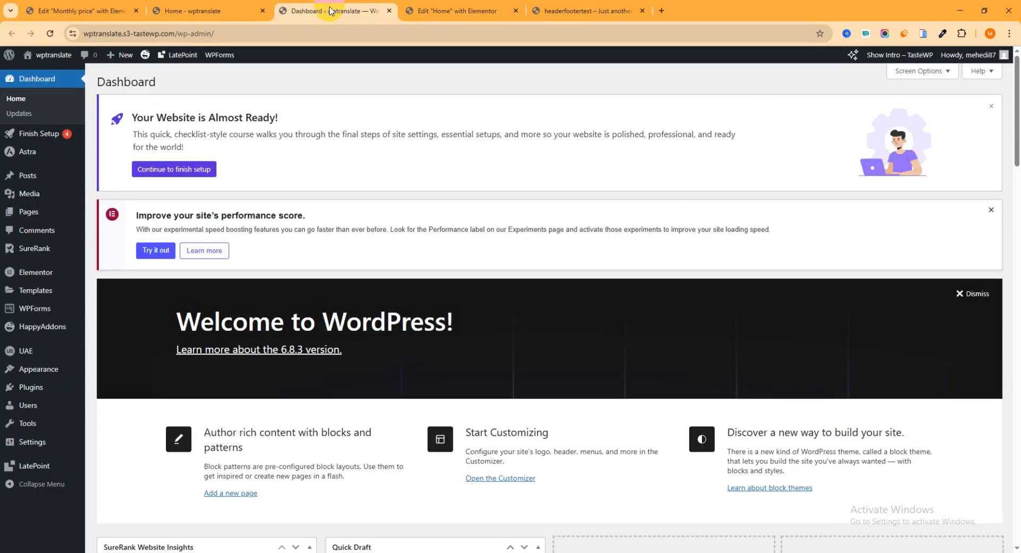
click(107, 11)
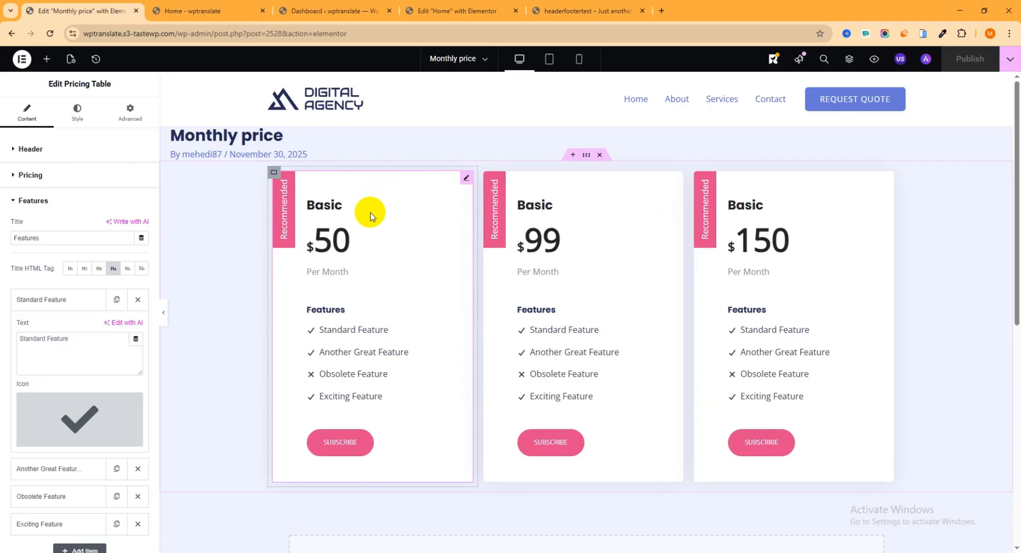
click(335, 11)
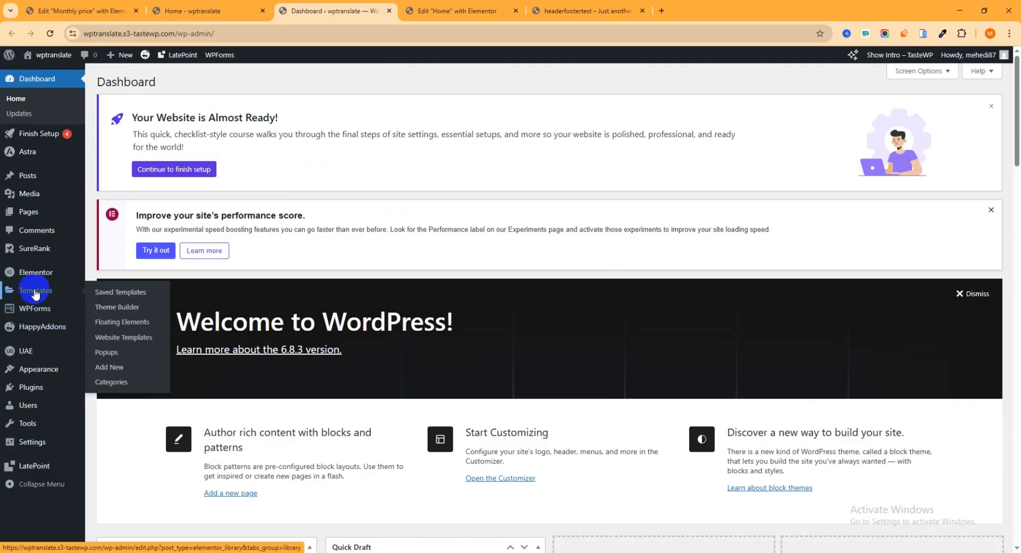
mouse_move(38, 290)
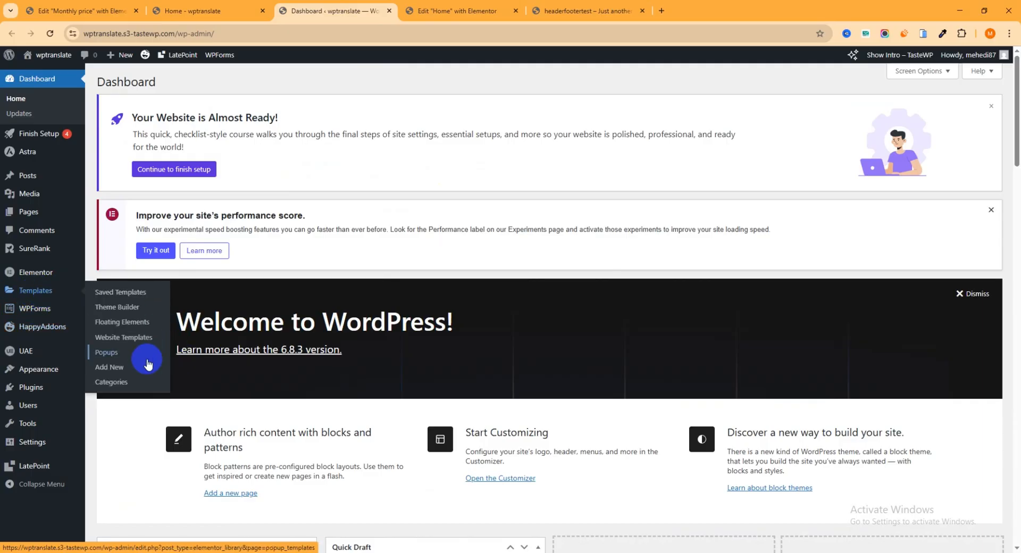
Create a Section-type template named 'Yearly Pricing' and open it in Elementor.
click(112, 371)
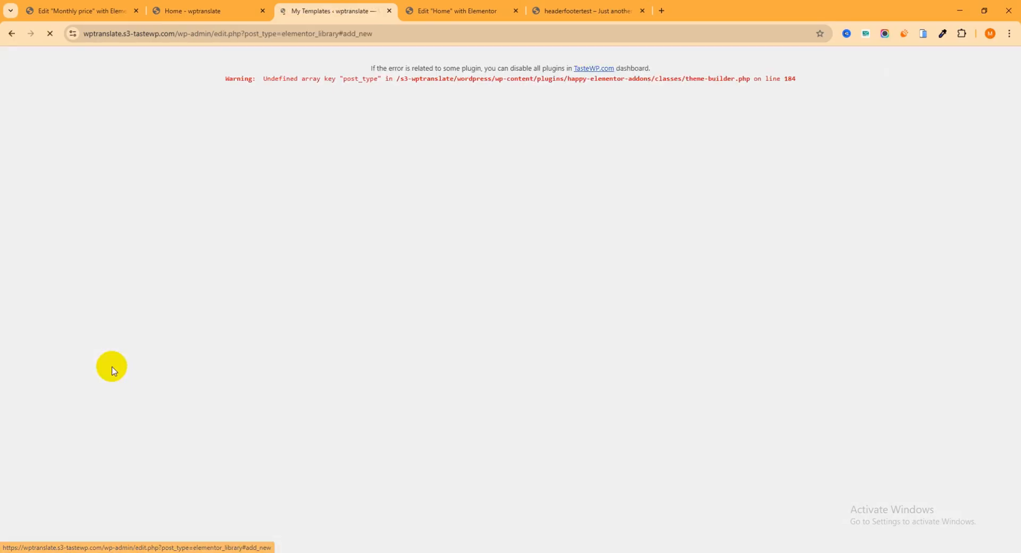
click(588, 292)
click(538, 353)
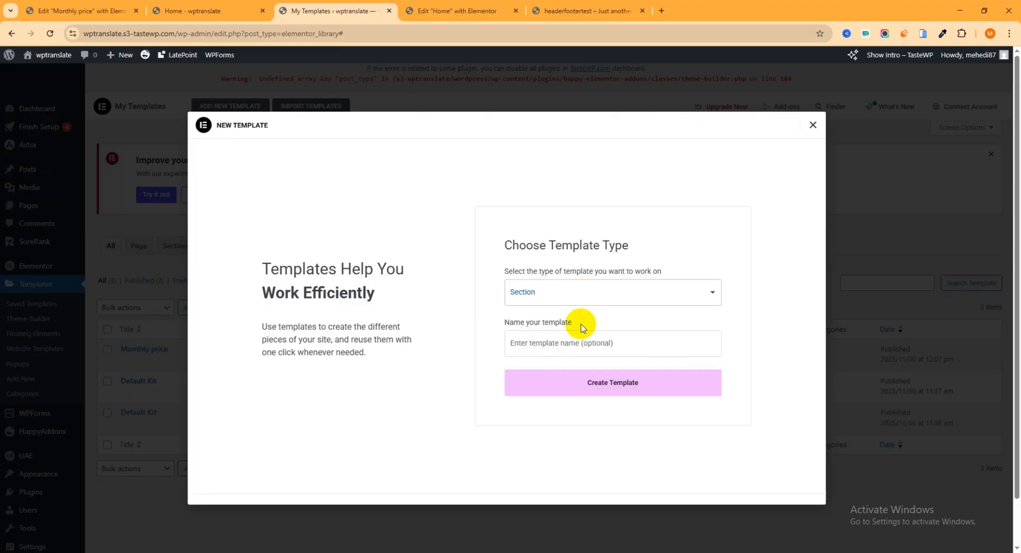
click(543, 345)
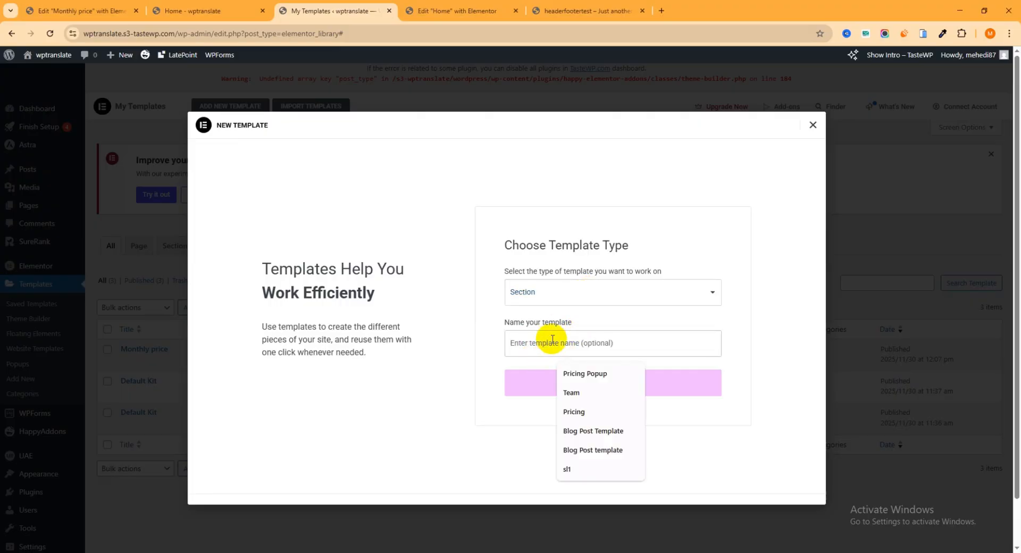
text(ye)
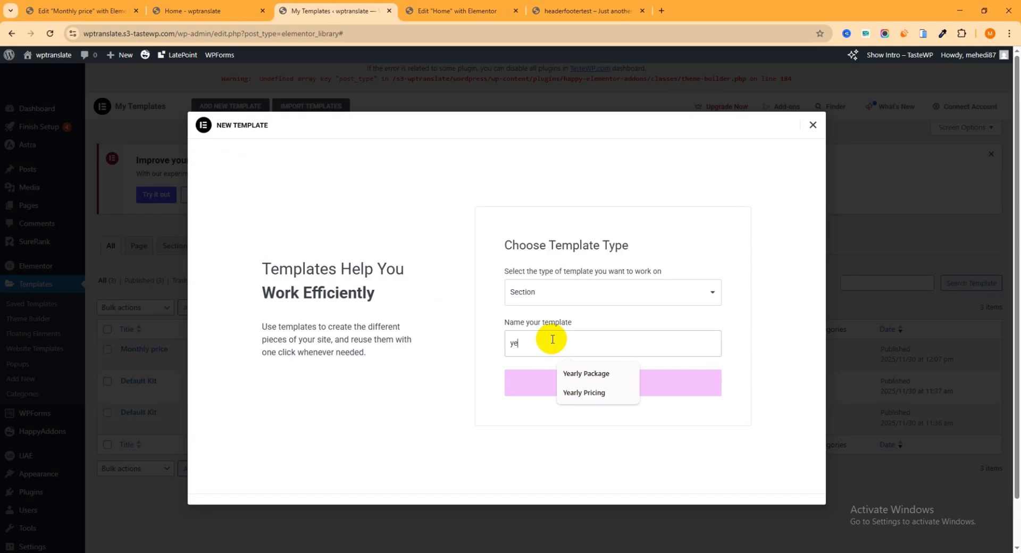
click(587, 393)
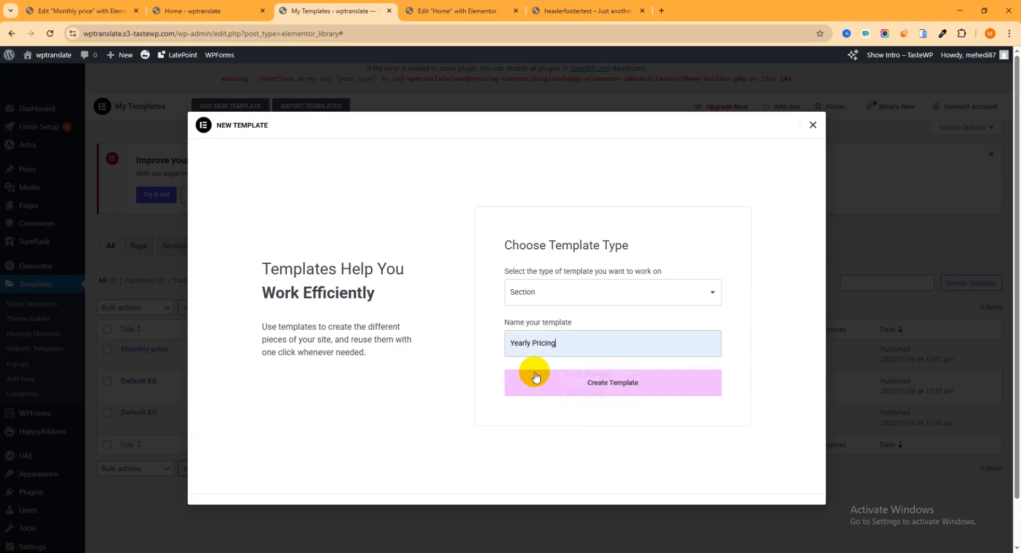
click(589, 386)
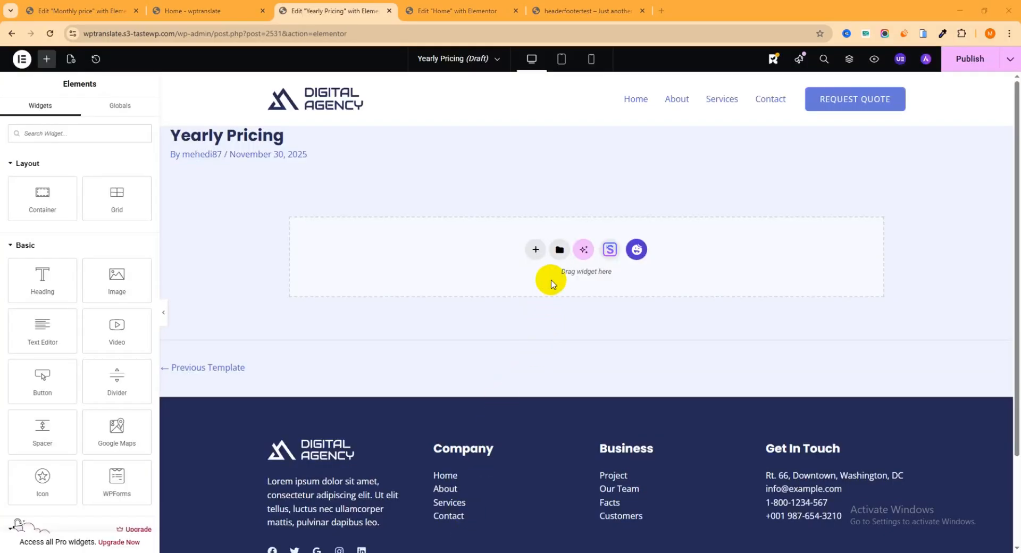
Add a two-column flexbox container with a Pricing Table in each column.
click(536, 250)
click(543, 287)
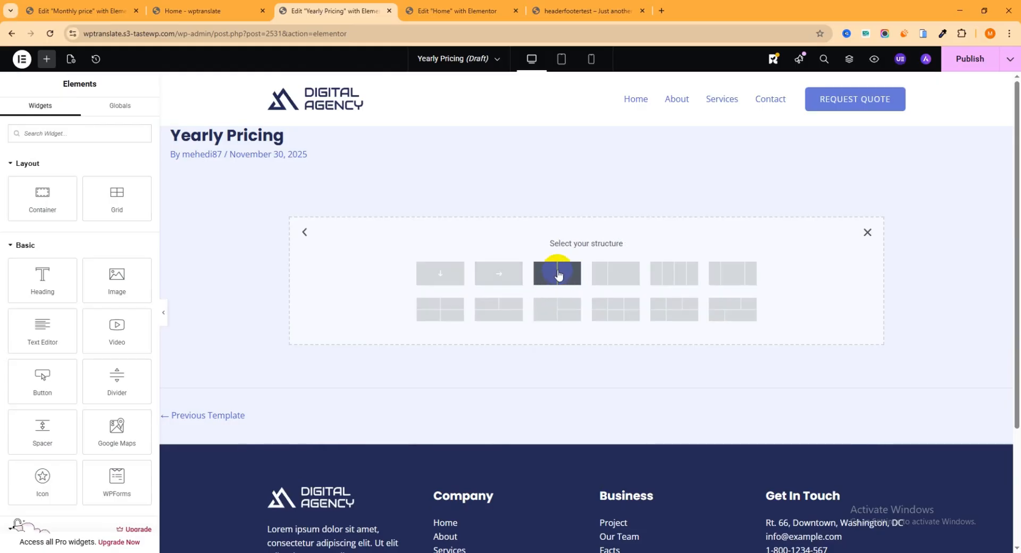
click(555, 274)
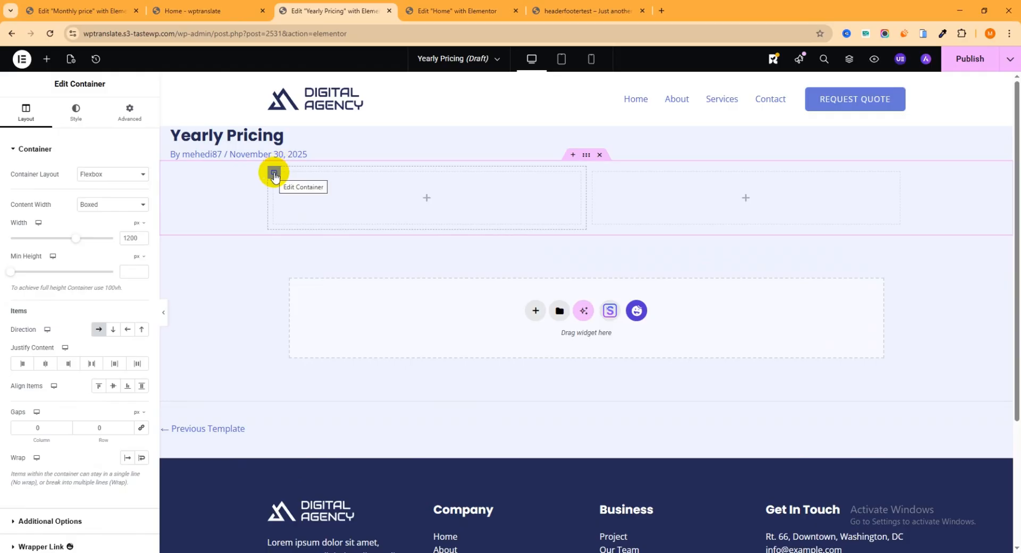
click(426, 198)
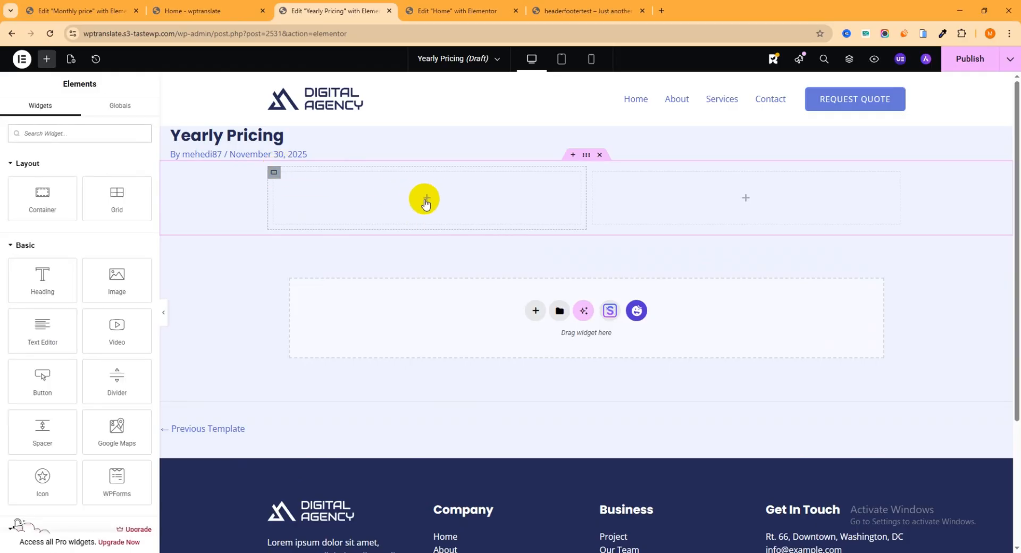
click(42, 133)
text(pri)
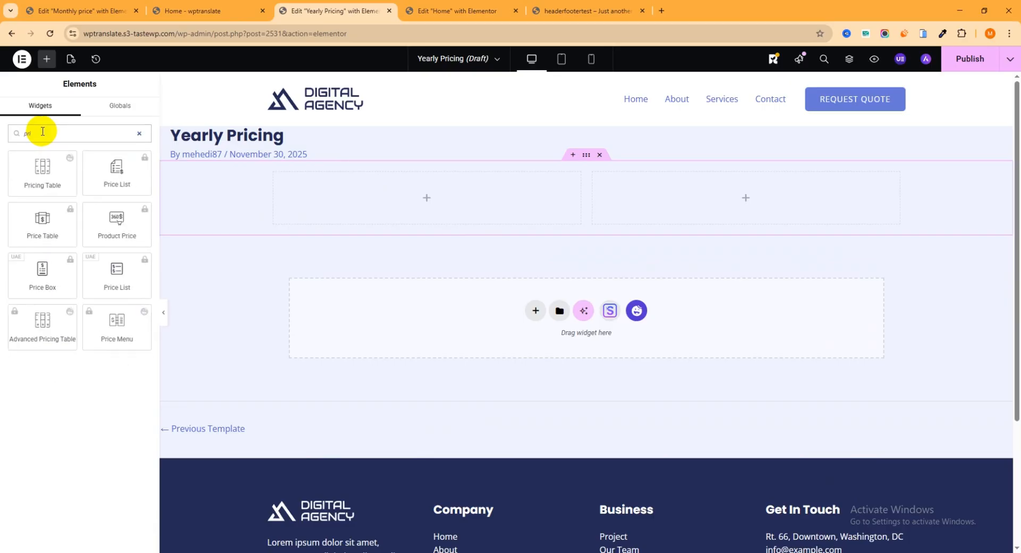
text(ci)
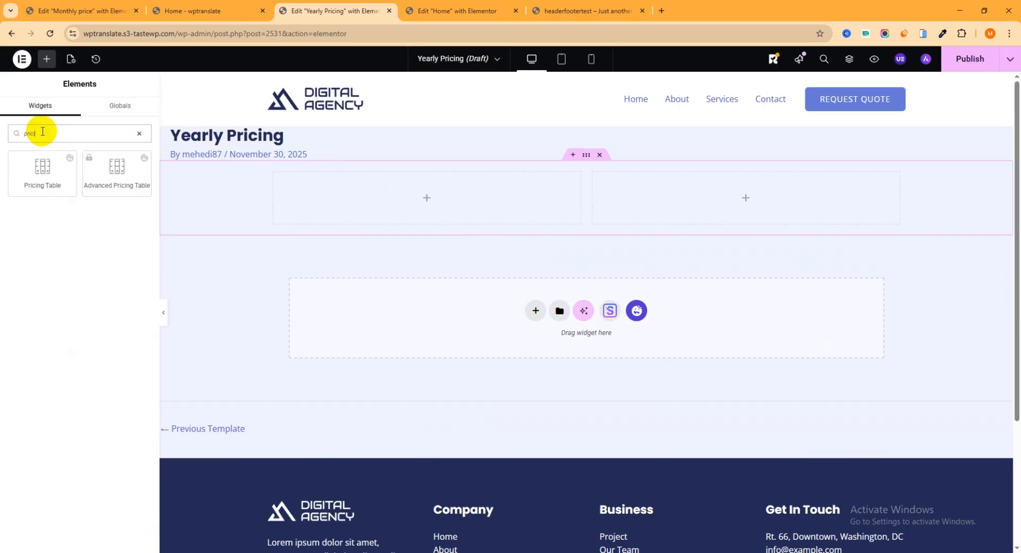
drag(27, 175, 471, 212)
click(46, 60)
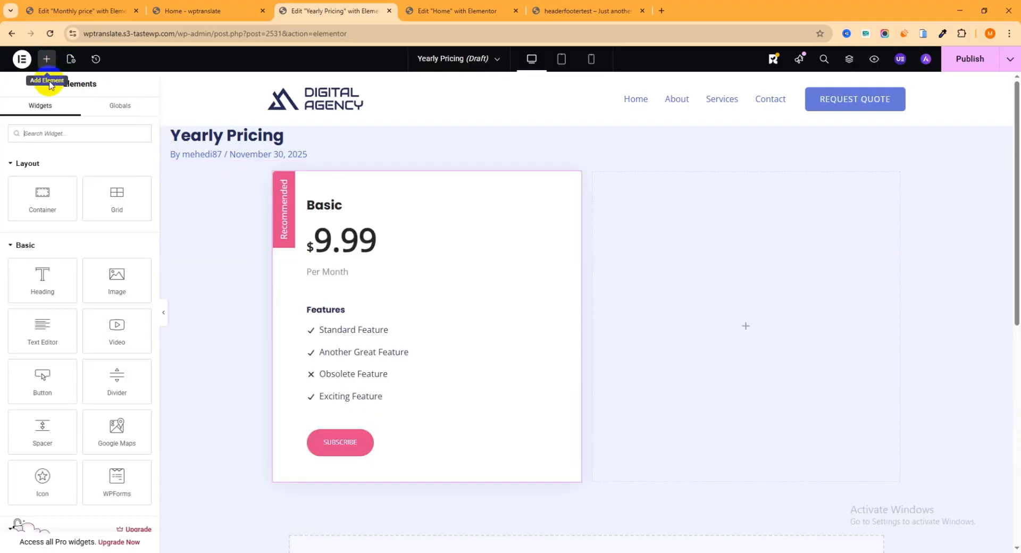
text(pric)
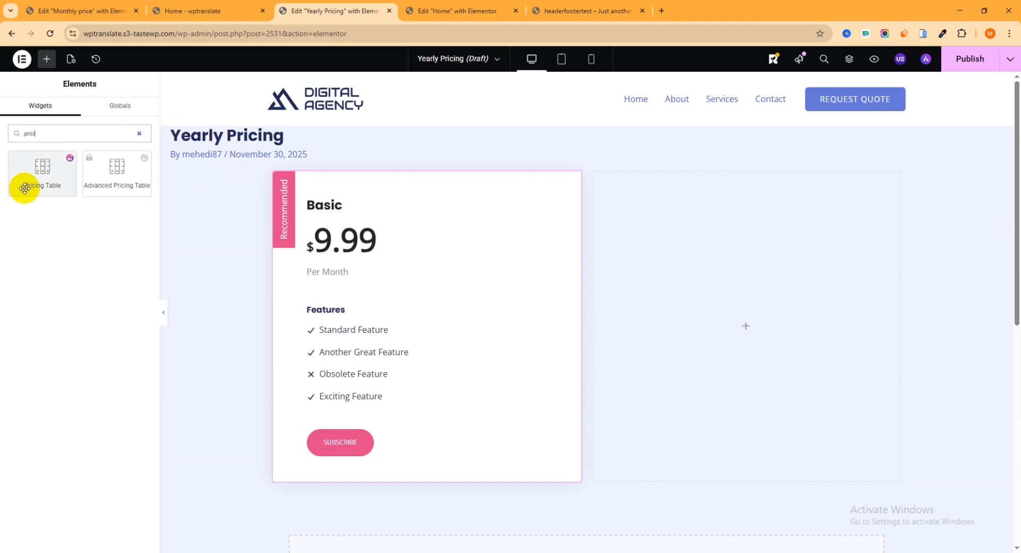
drag(23, 187, 826, 273)
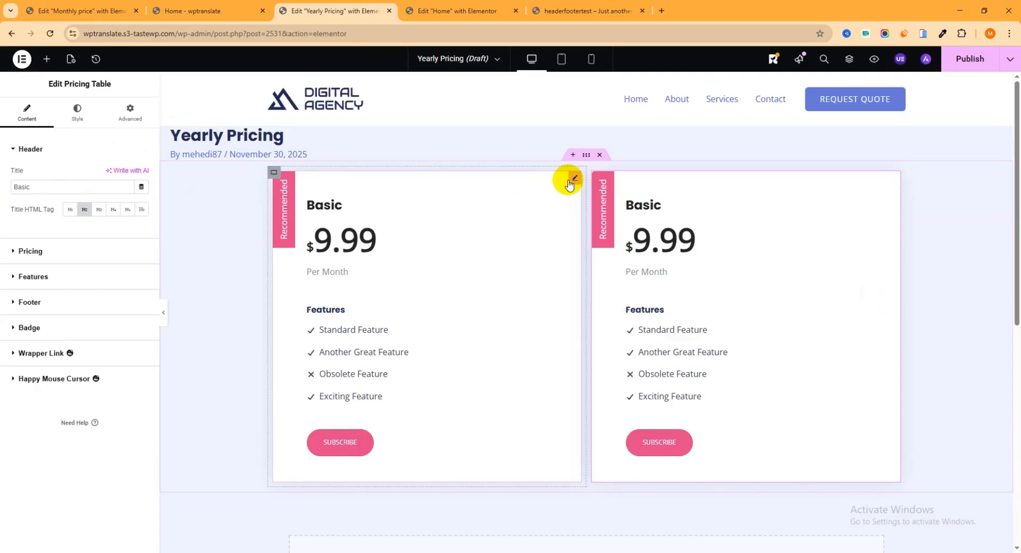
Set the left card's price to $450 and the right card's to $550.
click(572, 181)
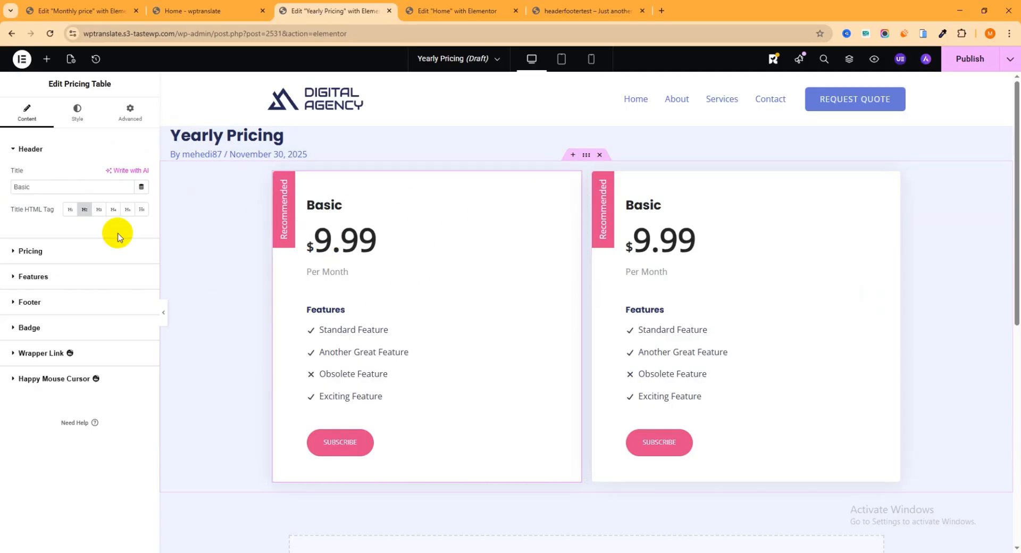
click(31, 251)
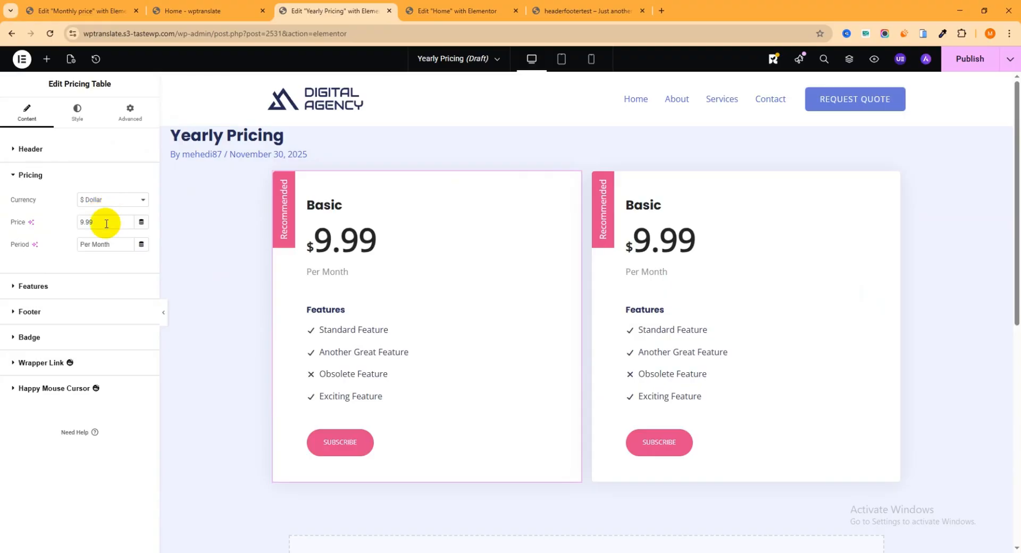
drag(107, 223, 32, 229)
text(4)
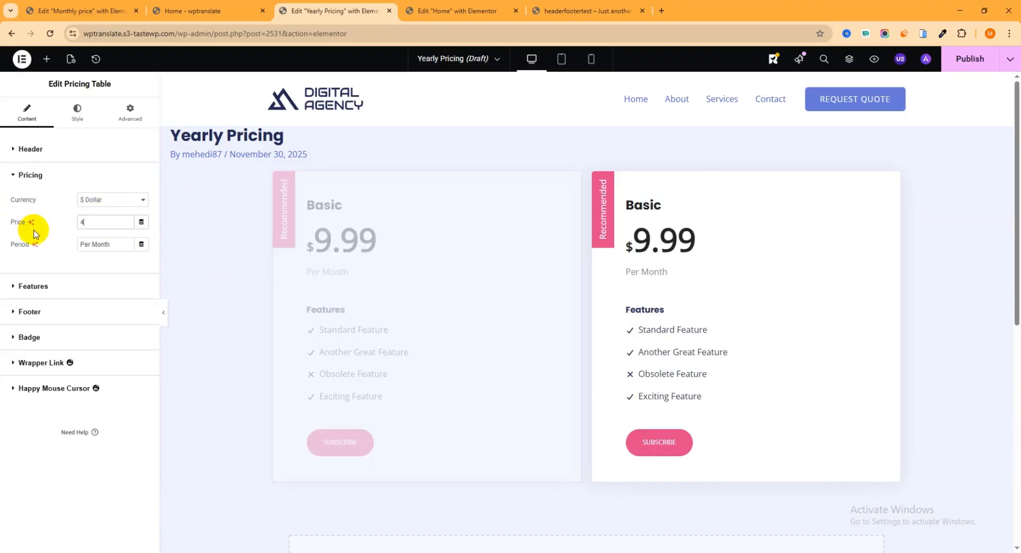
text(50)
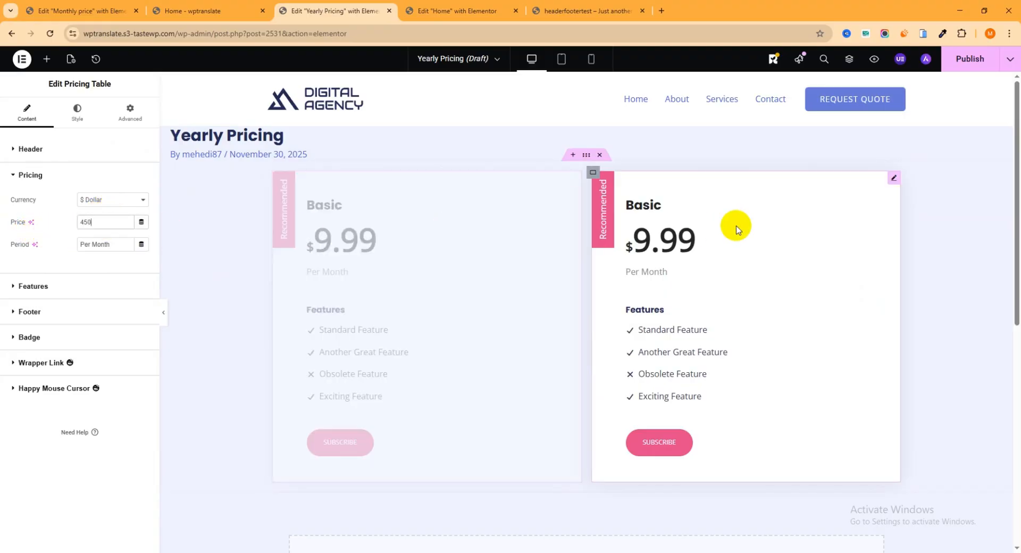
click(891, 179)
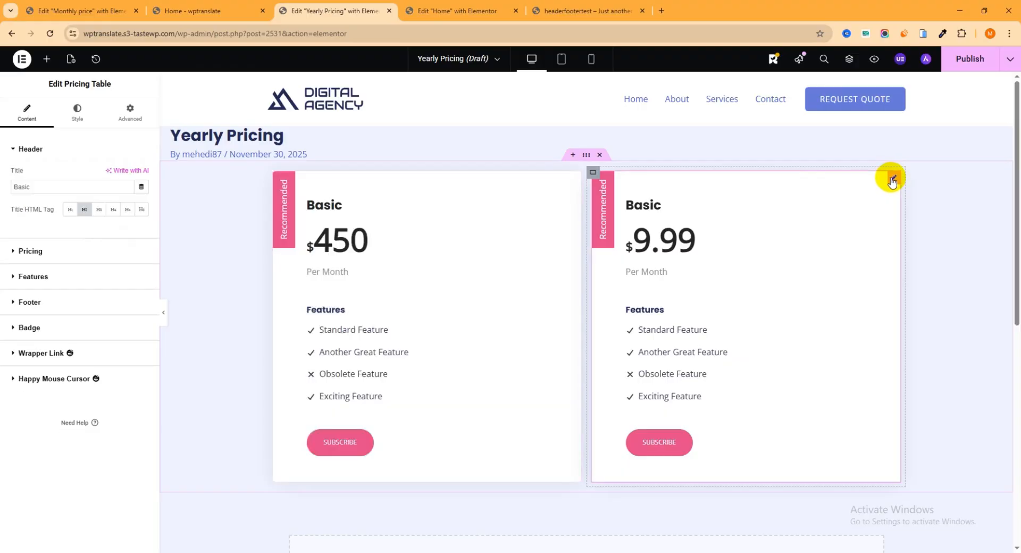
click(43, 257)
double_click(103, 221)
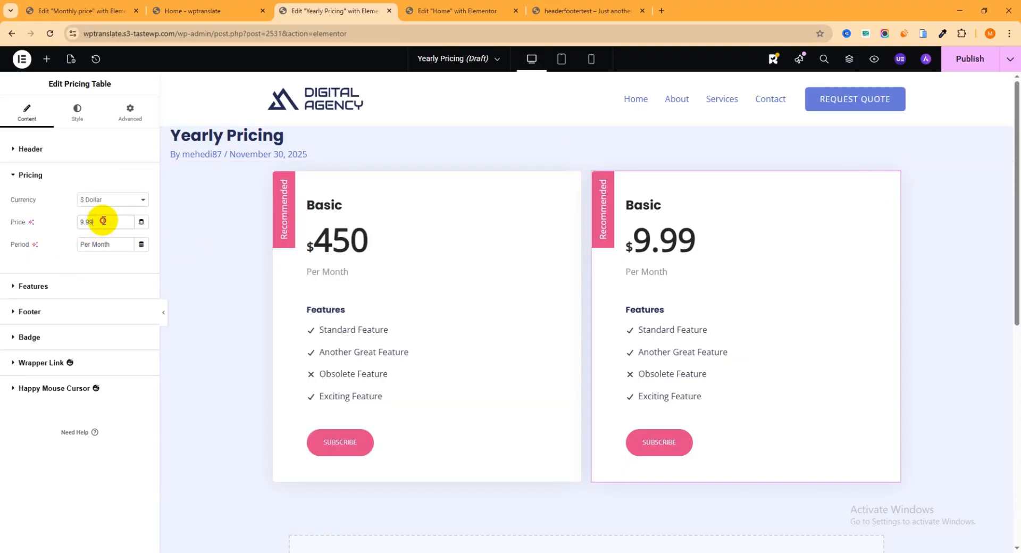
text(55)
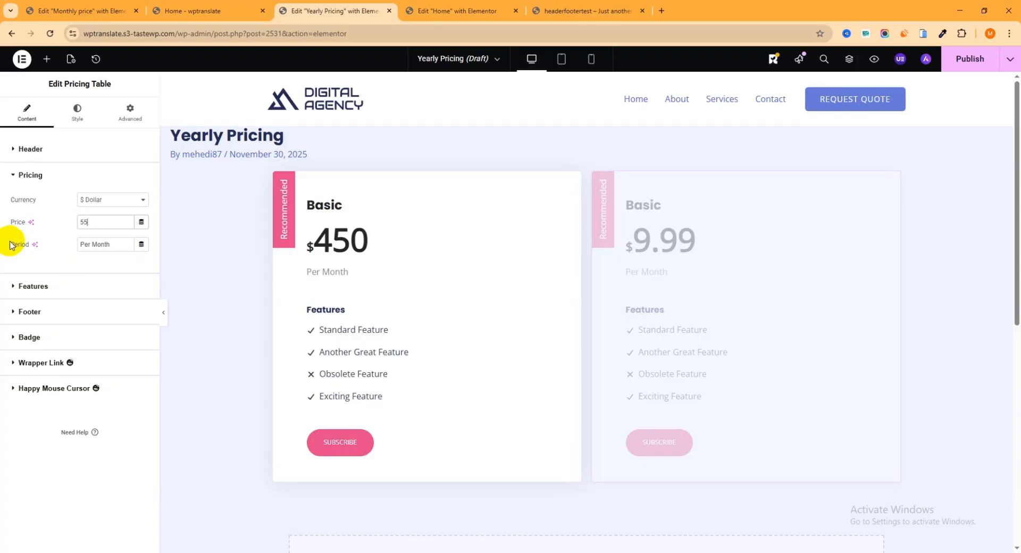
text(0)
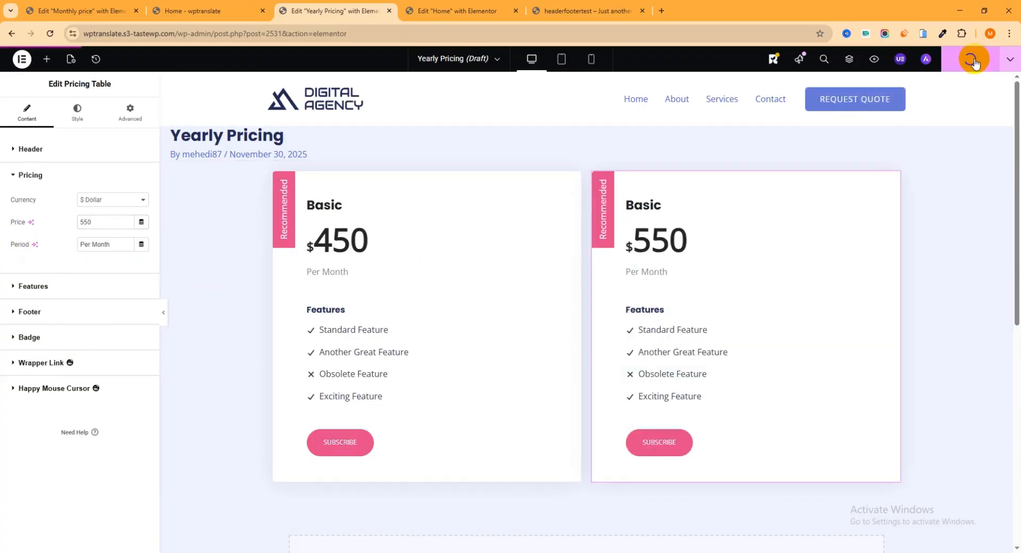
Reload the Home page's Elementor editor and select the price Content Switcher widget.
click(455, 11)
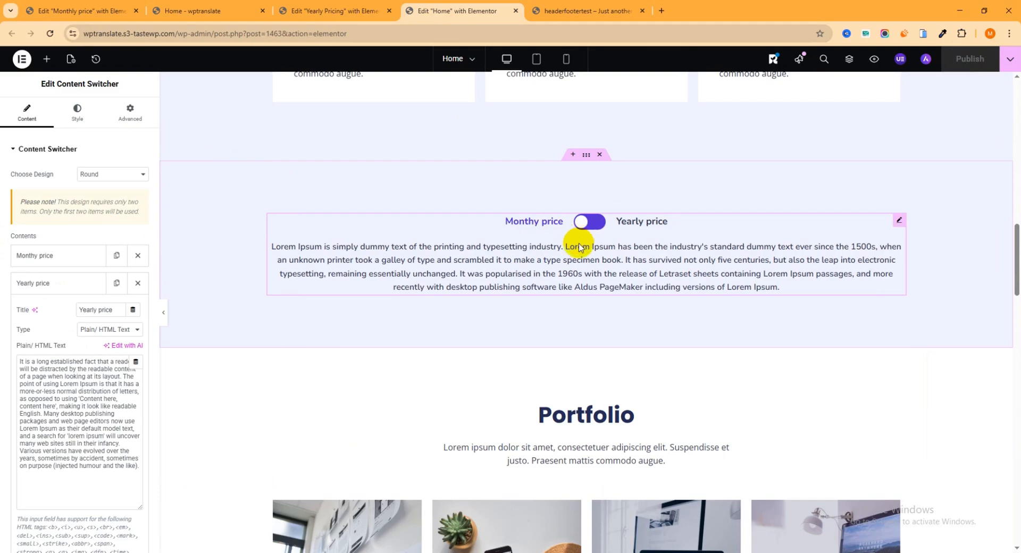
click(51, 34)
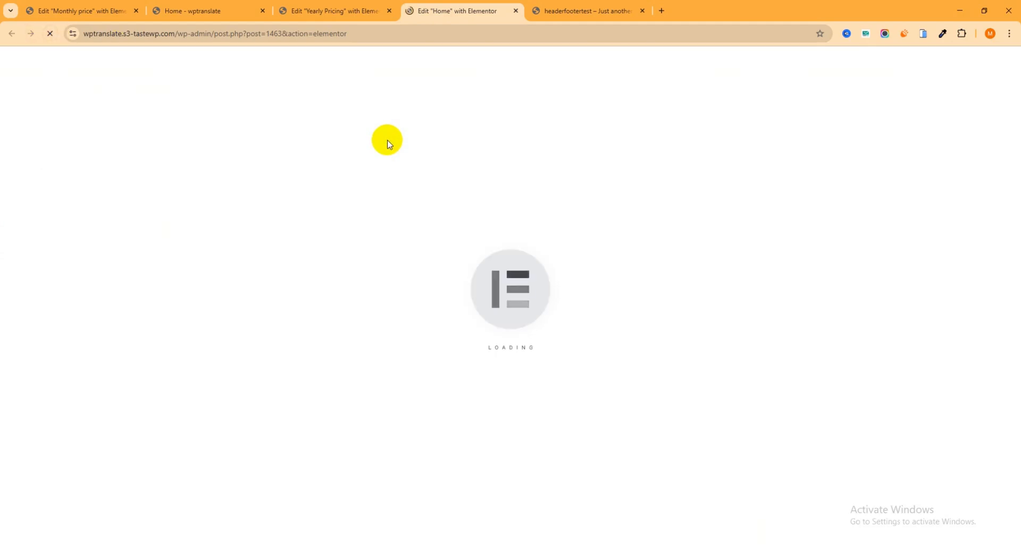
scroll(658, 271, down, 5)
scroll(658, 270, down, 10)
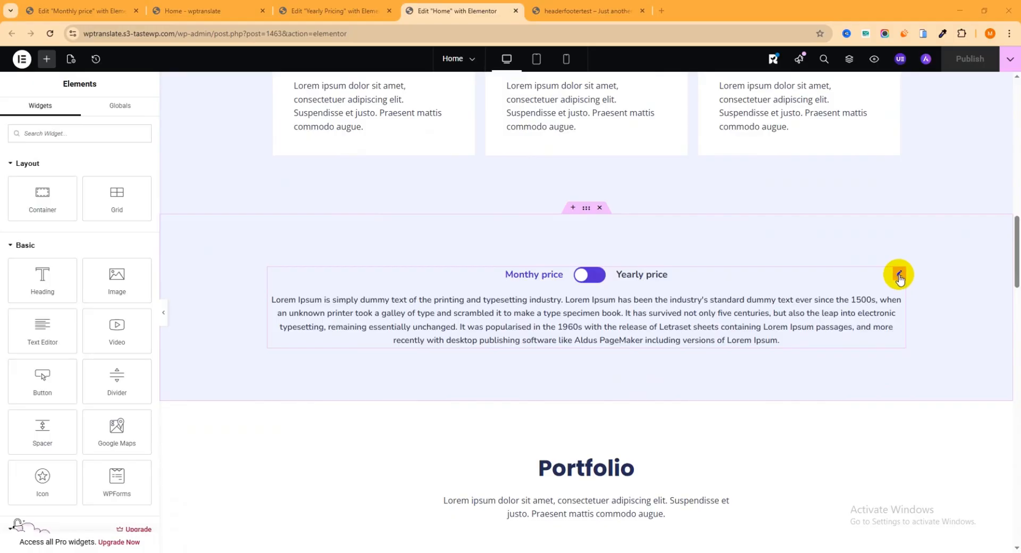
click(898, 276)
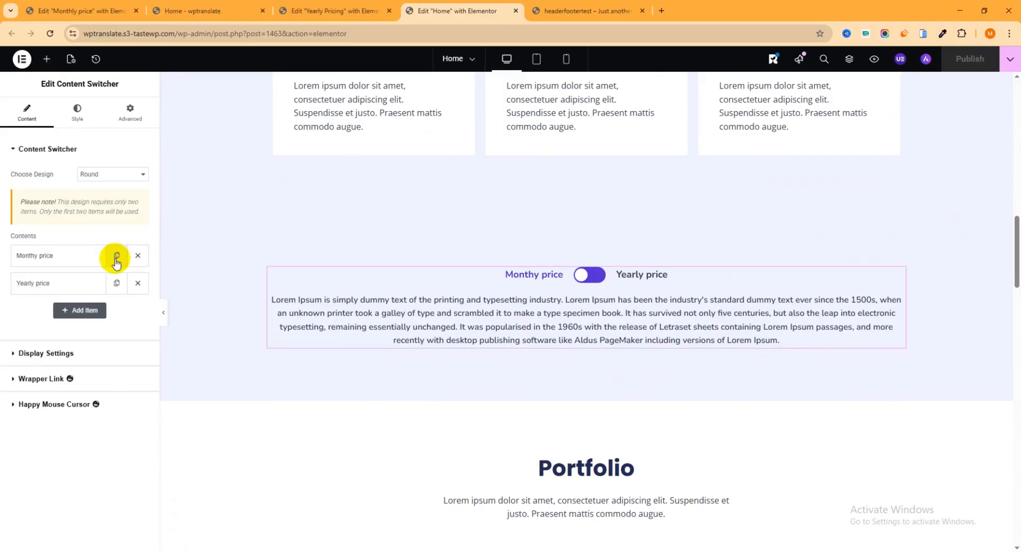
Expand the Monthy price item and open its content Type choices after checking the saved Monthly price section.
click(67, 261)
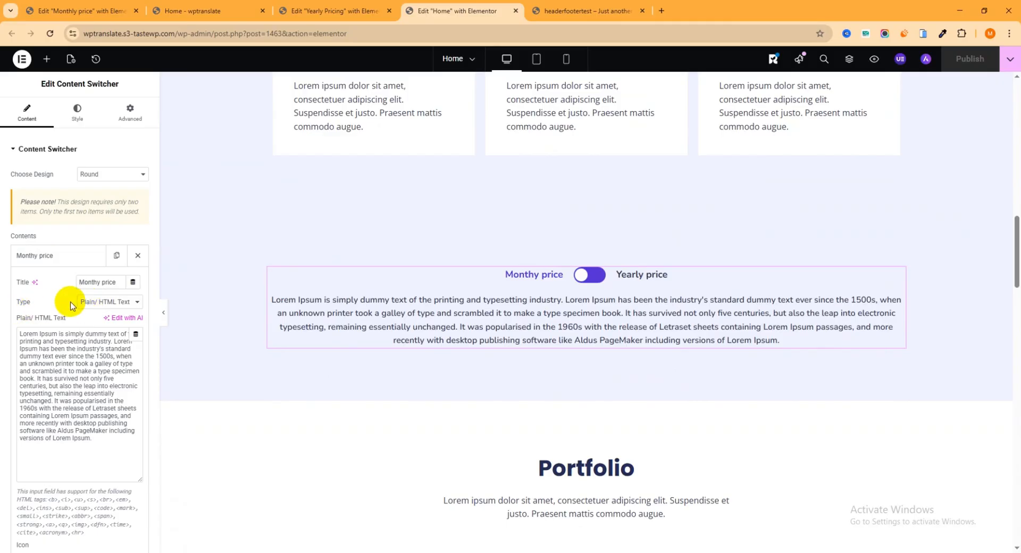
click(137, 304)
click(138, 304)
click(134, 302)
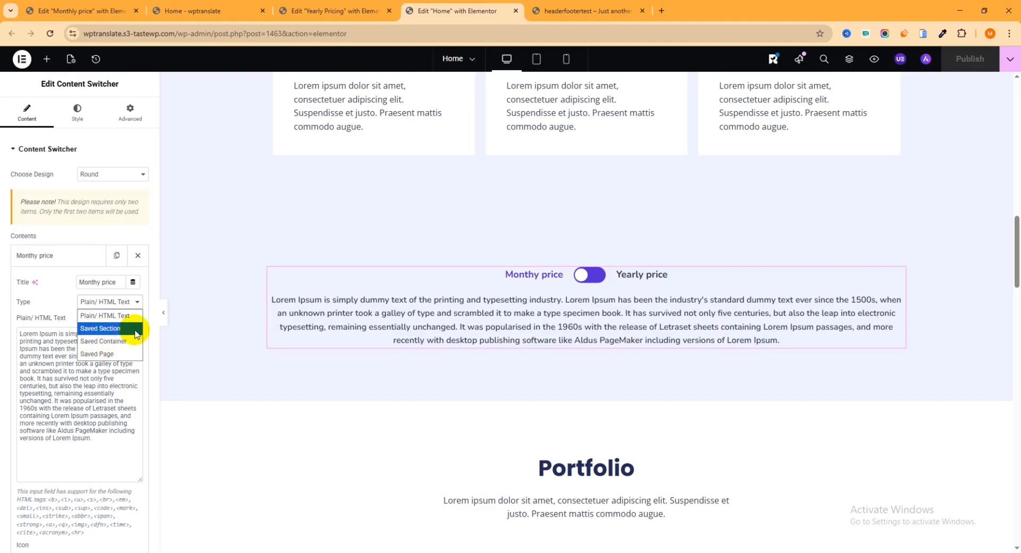
click(75, 11)
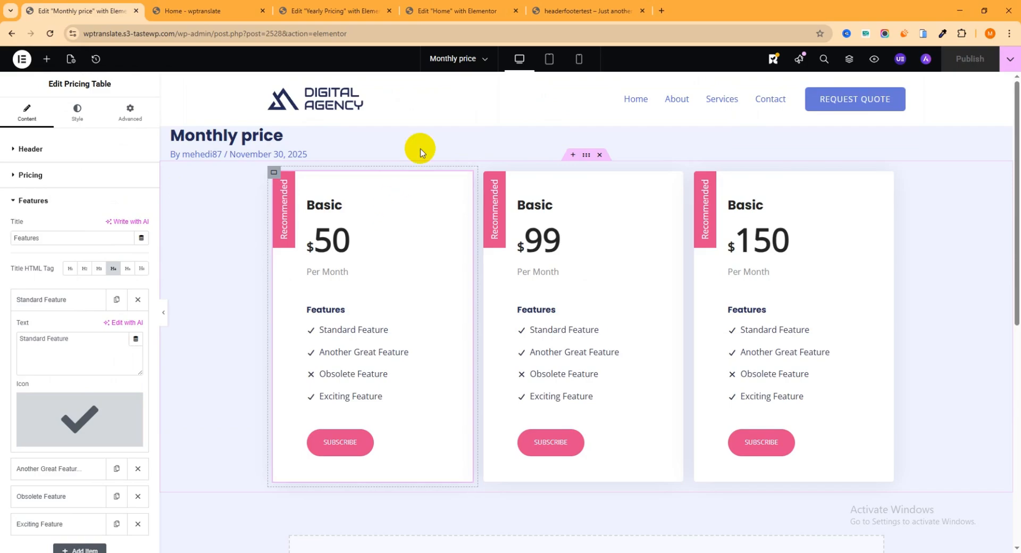
click(455, 10)
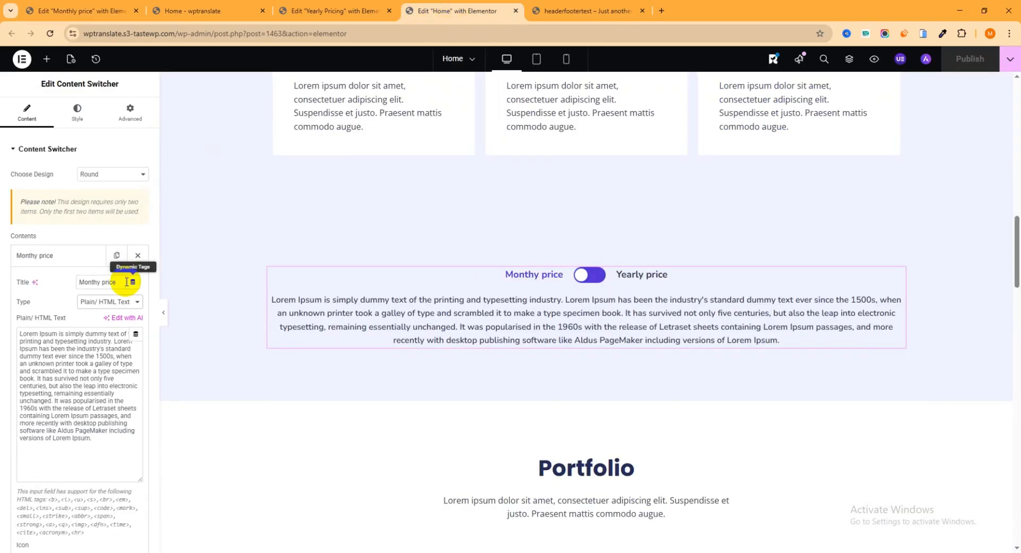
click(102, 302)
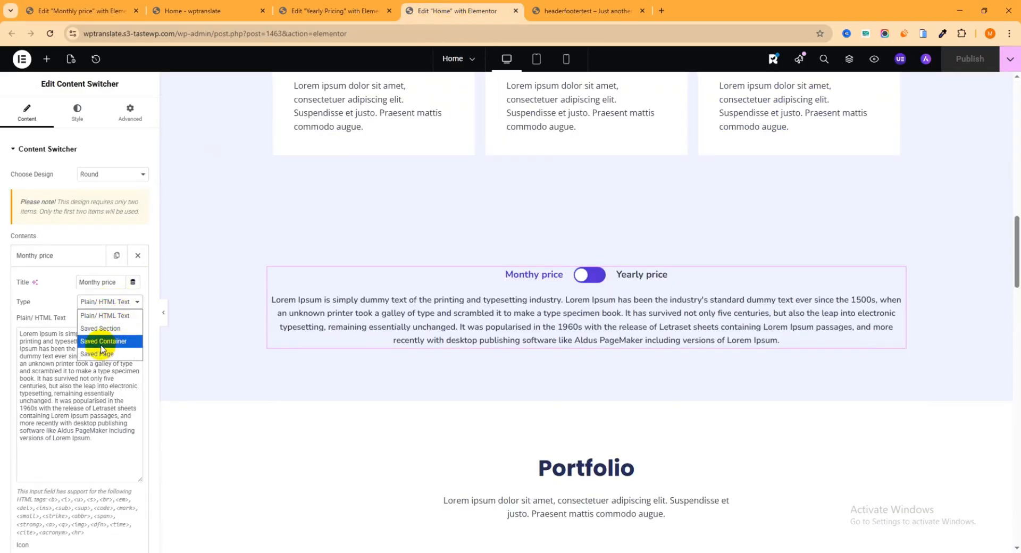
Set the Monthy price item to Saved Section using the Monthly price section.
click(105, 330)
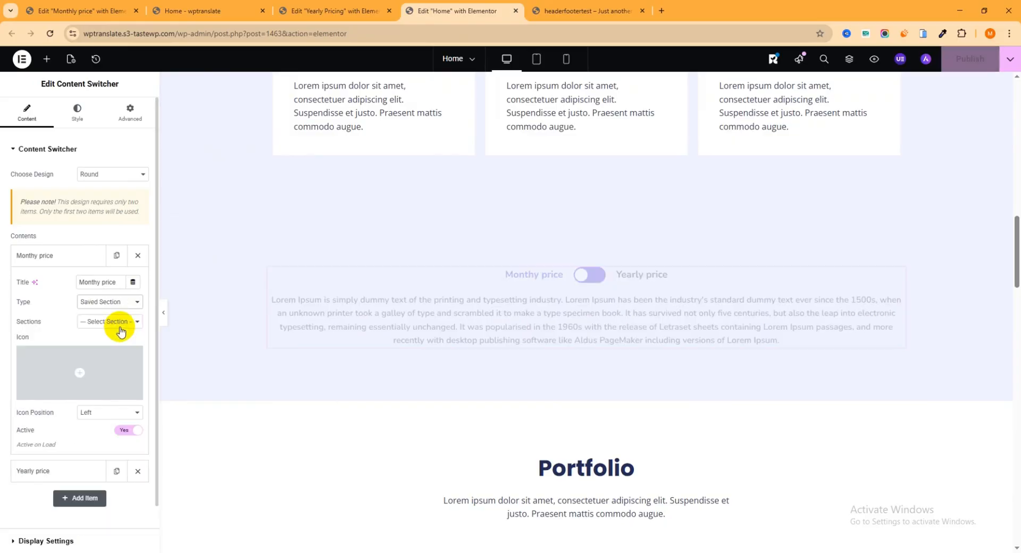
click(108, 323)
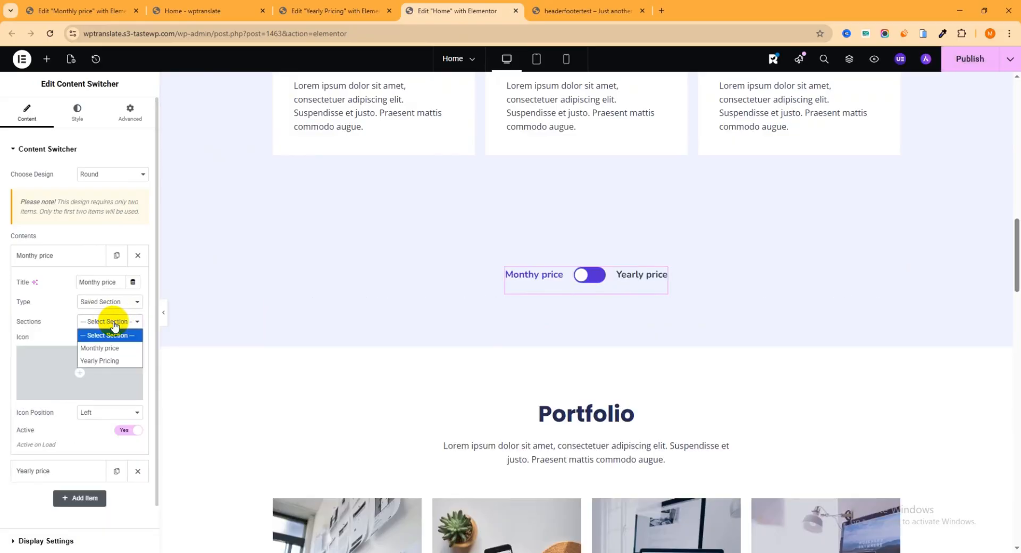
click(107, 349)
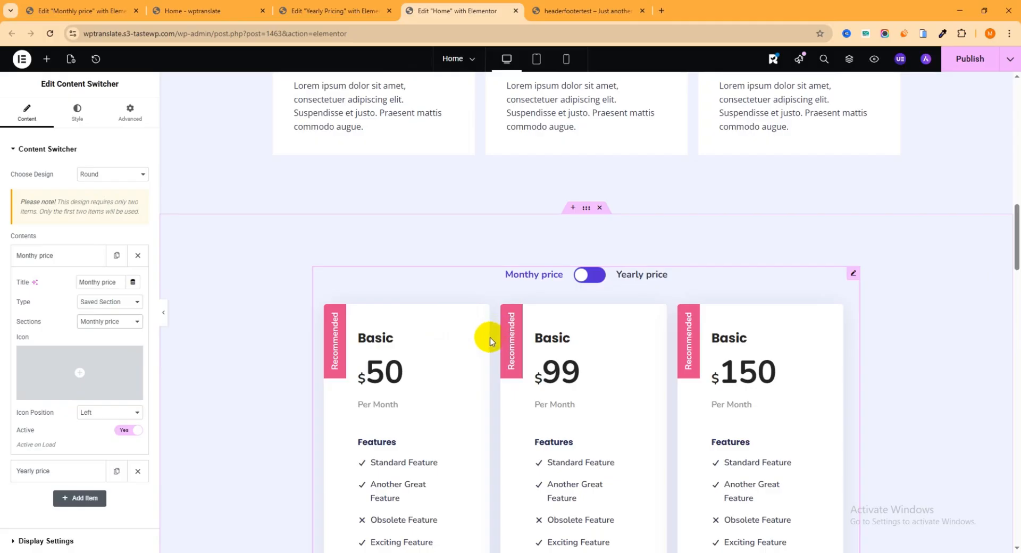
scroll(529, 356, down, 3)
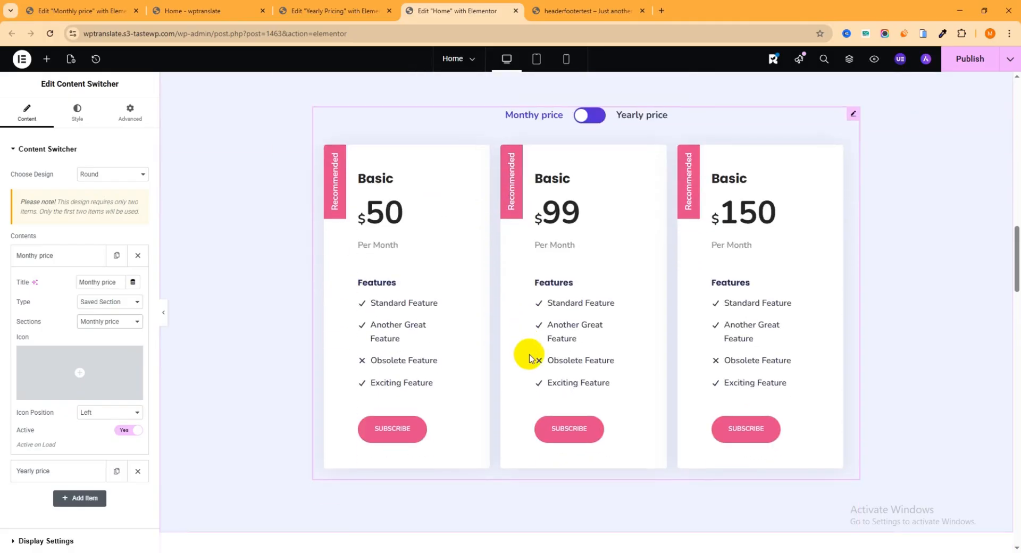
scroll(529, 357, up, 1)
click(72, 257)
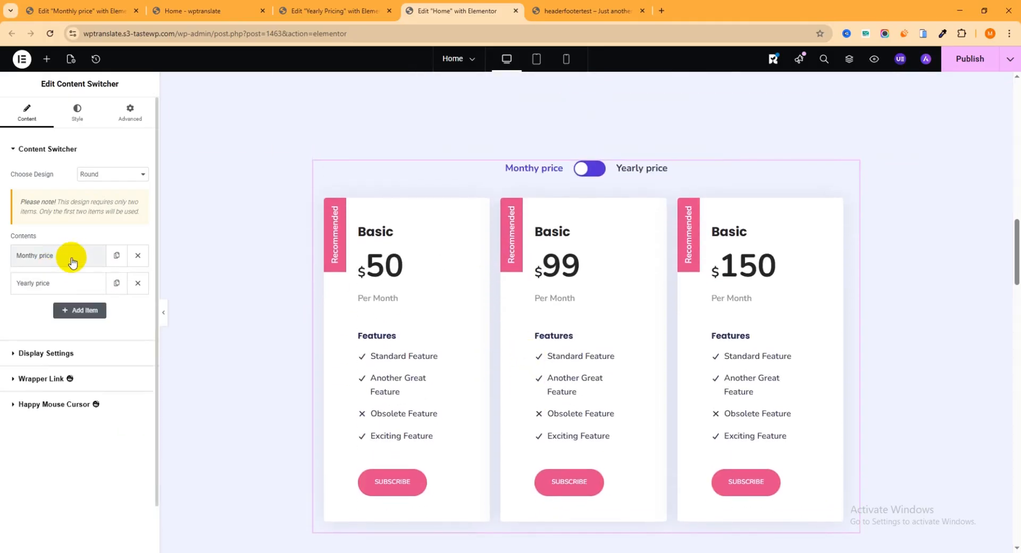
Set the Yearly price item to Saved Section using Yearly Pricing, then publish Home.
click(65, 282)
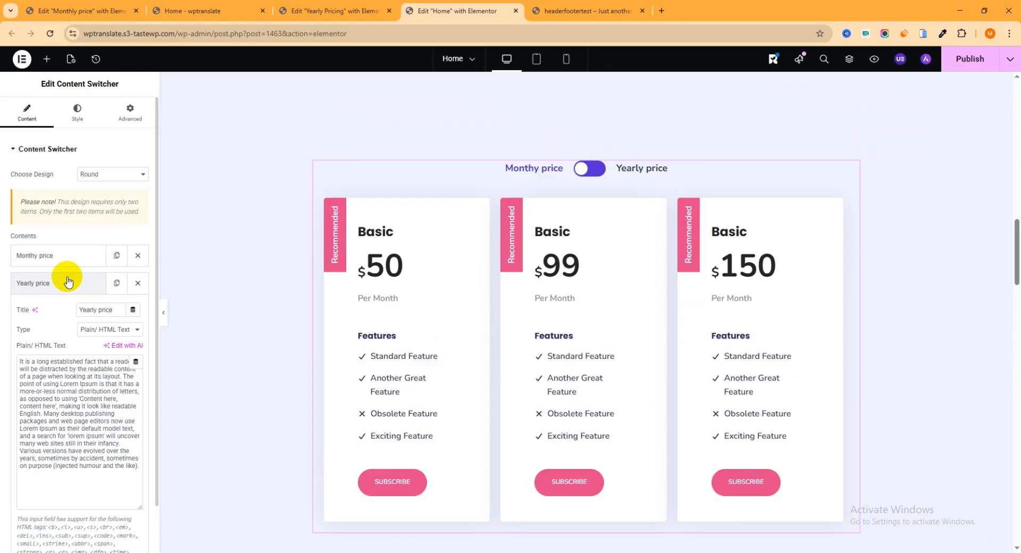
click(134, 332)
click(95, 360)
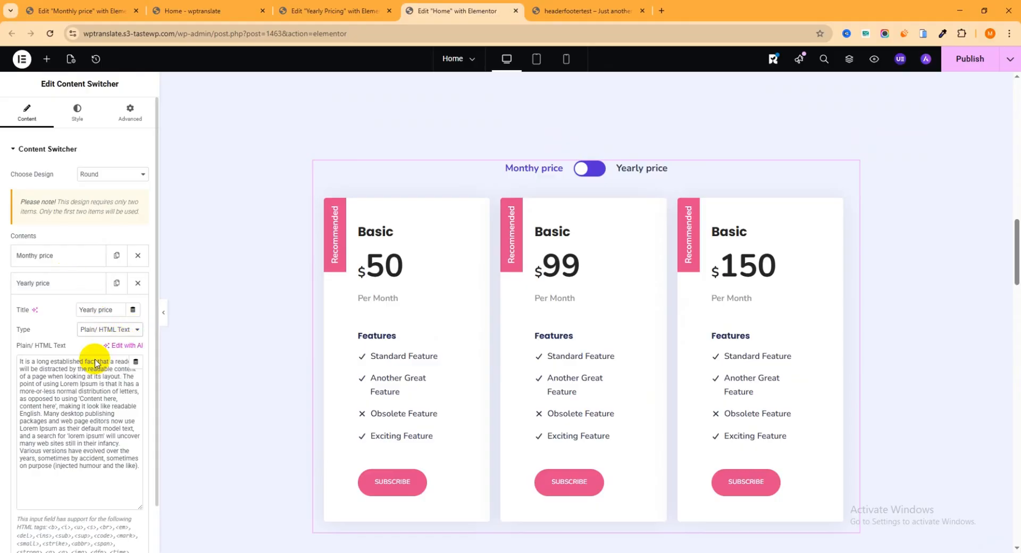
click(104, 349)
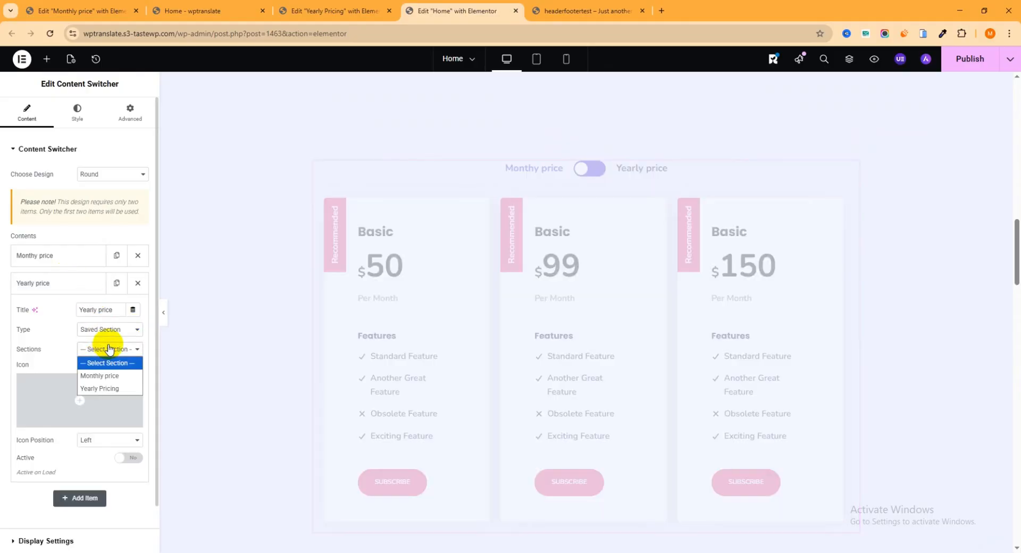
click(105, 389)
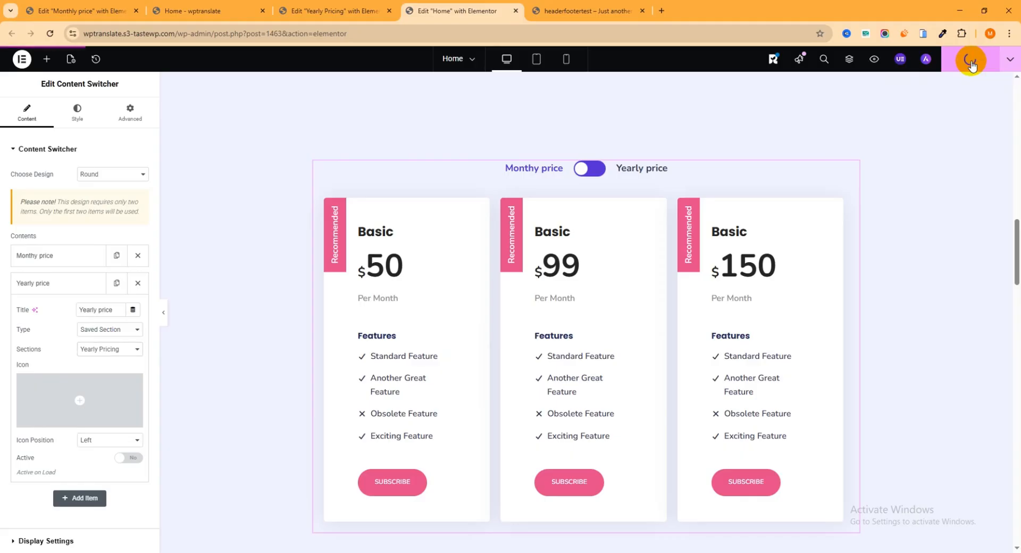
click(971, 63)
Reload the live Home page and scroll down to the pricing section.
click(231, 13)
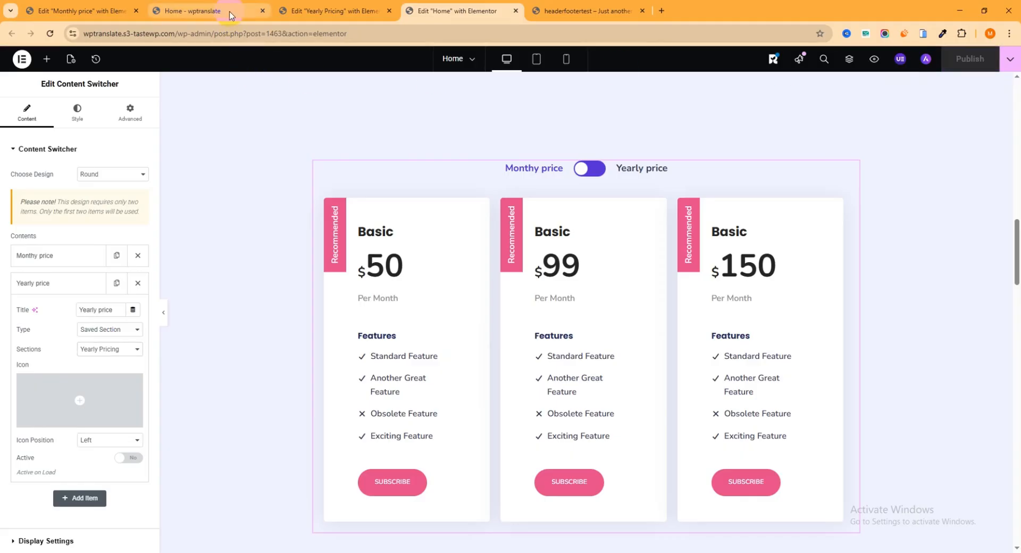
click(50, 33)
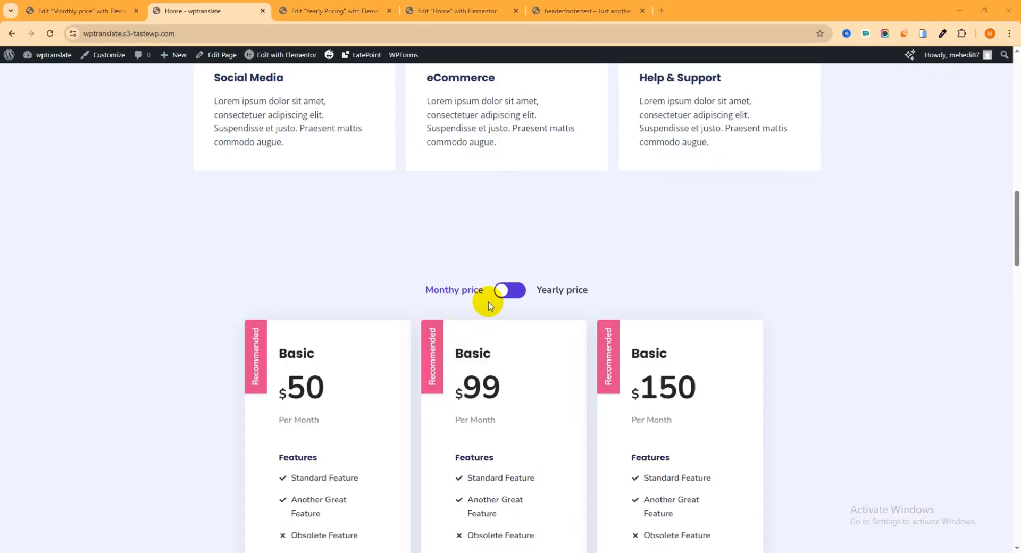
scroll(526, 242, down, 1)
Flip the Monthly/Yearly toggle repeatedly, swapping $50/$99/$150 cards with $450/$550 yearly cards.
click(517, 241)
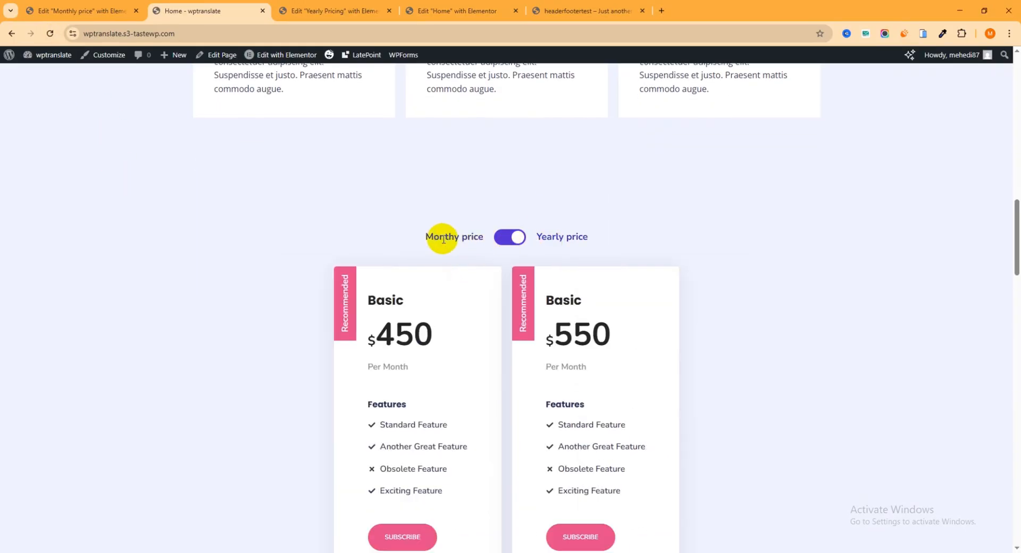
click(509, 238)
click(506, 238)
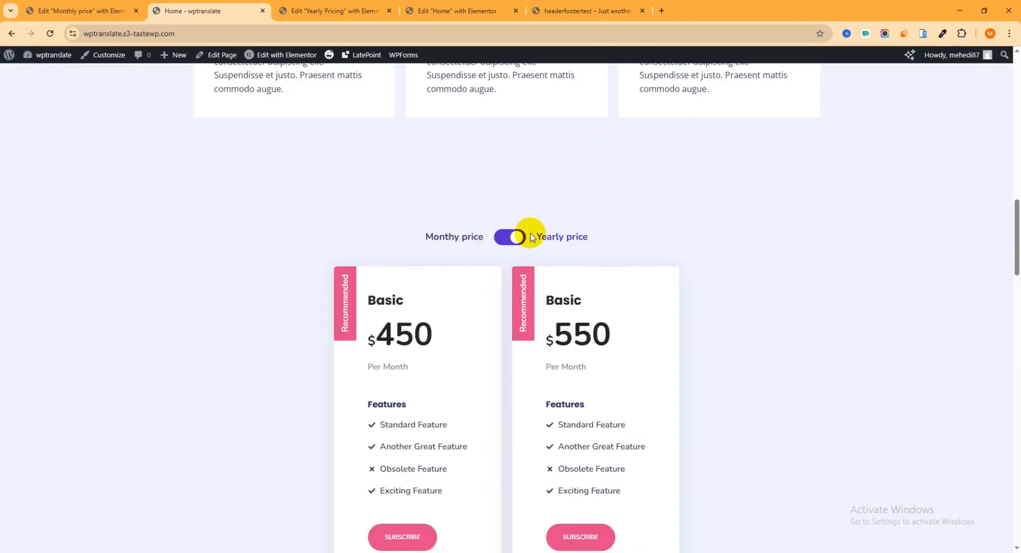
scroll(532, 207, down, 2)
click(510, 130)
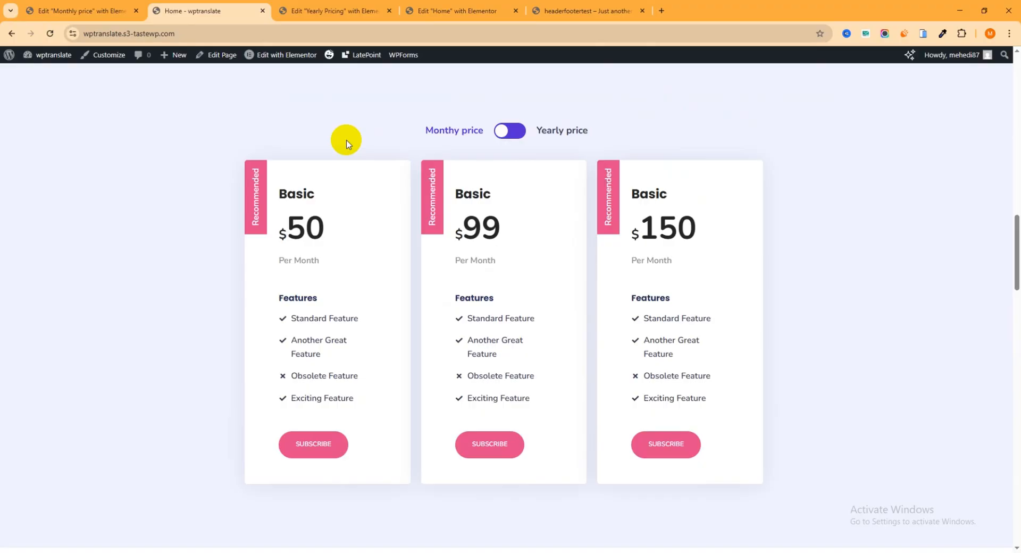
click(508, 131)
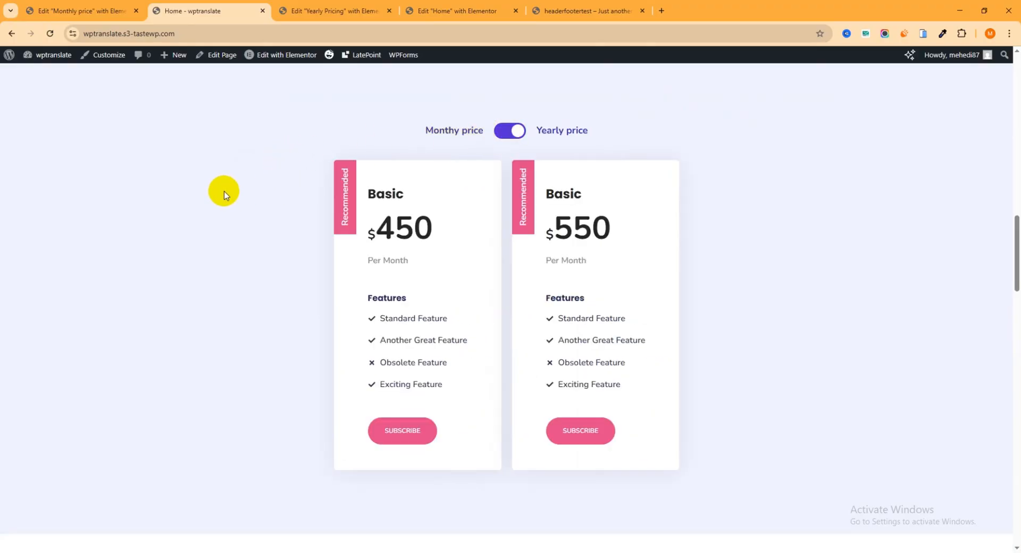